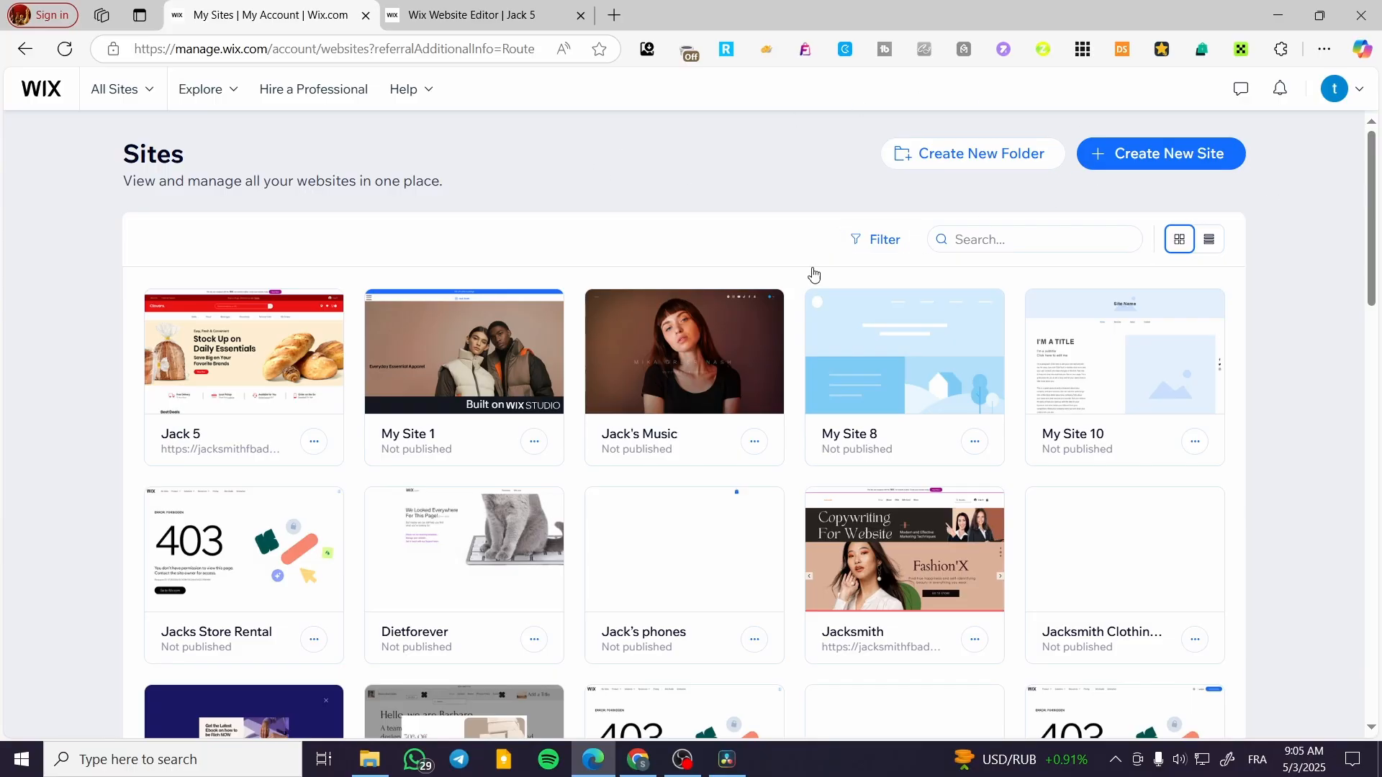
# Open the Jack 5 site from the sites list and switch to its page editor.
pyautogui.moveTo(308, 318)
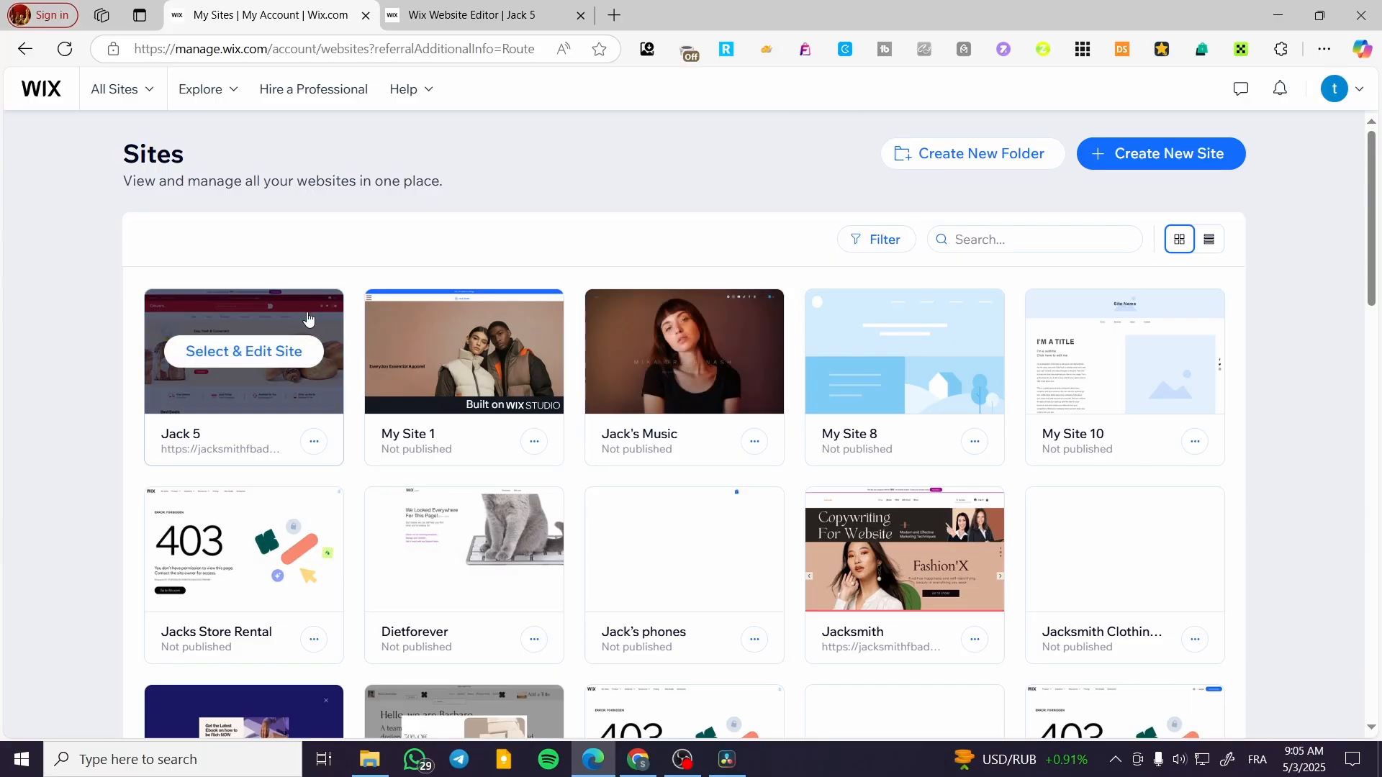
pyautogui.click(228, 357)
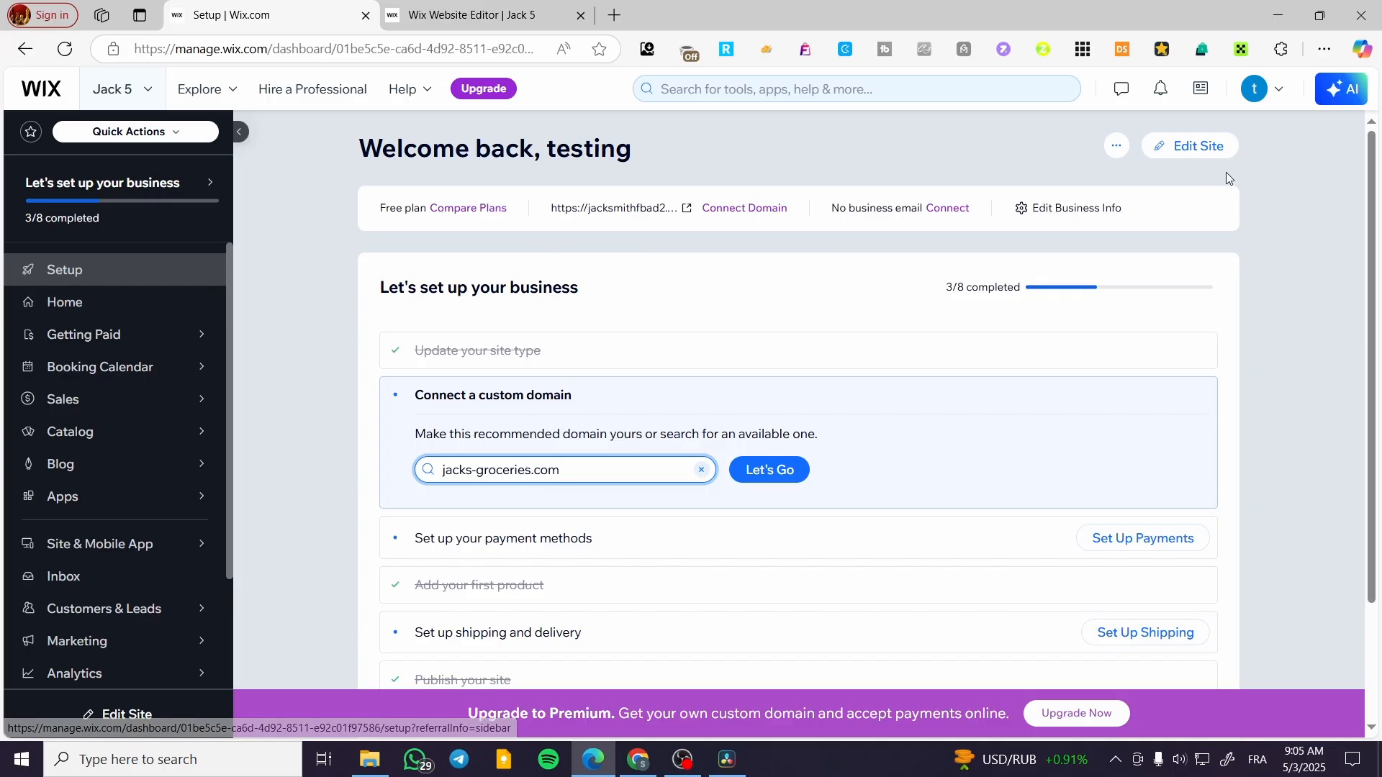
pyautogui.click(575, 11)
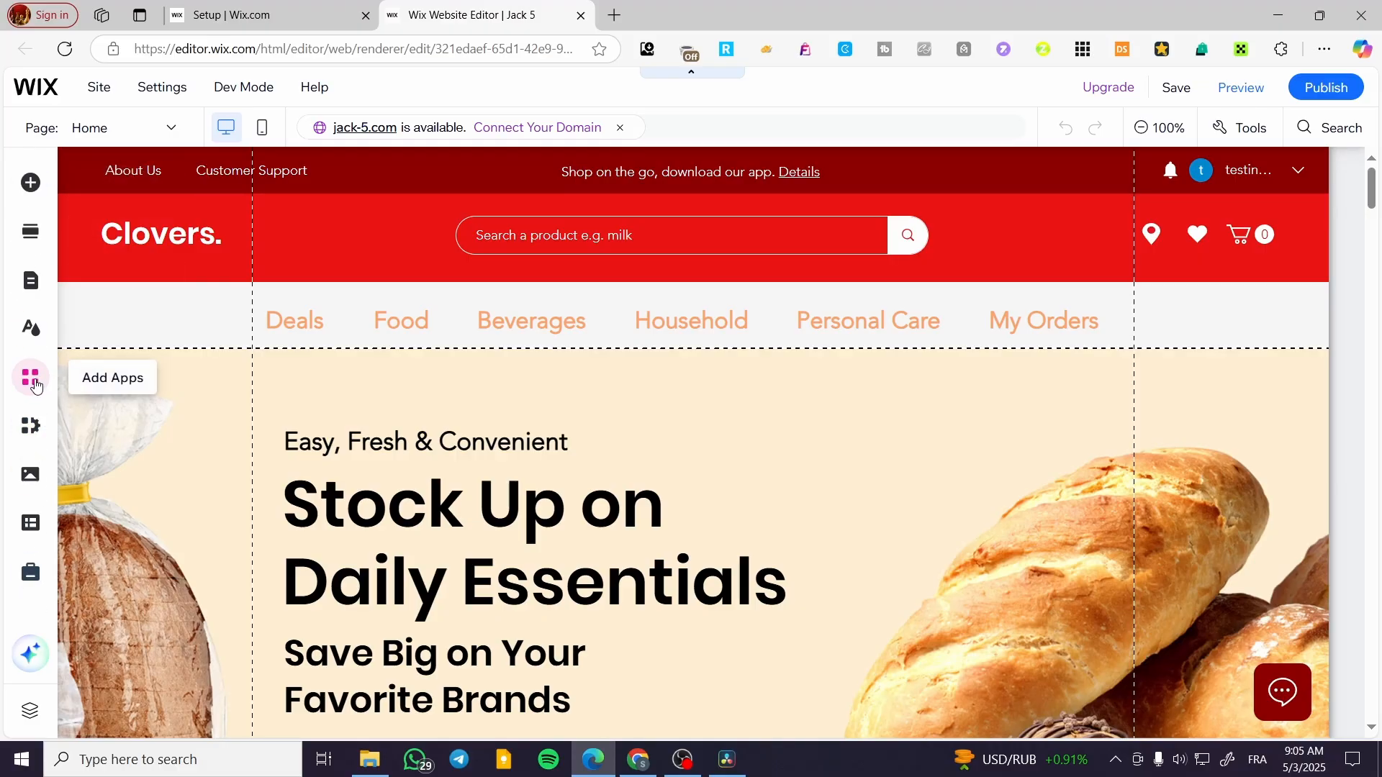
# Try to search the Wix App Market for "wix file s", and close the market.
pyautogui.click(35, 387)
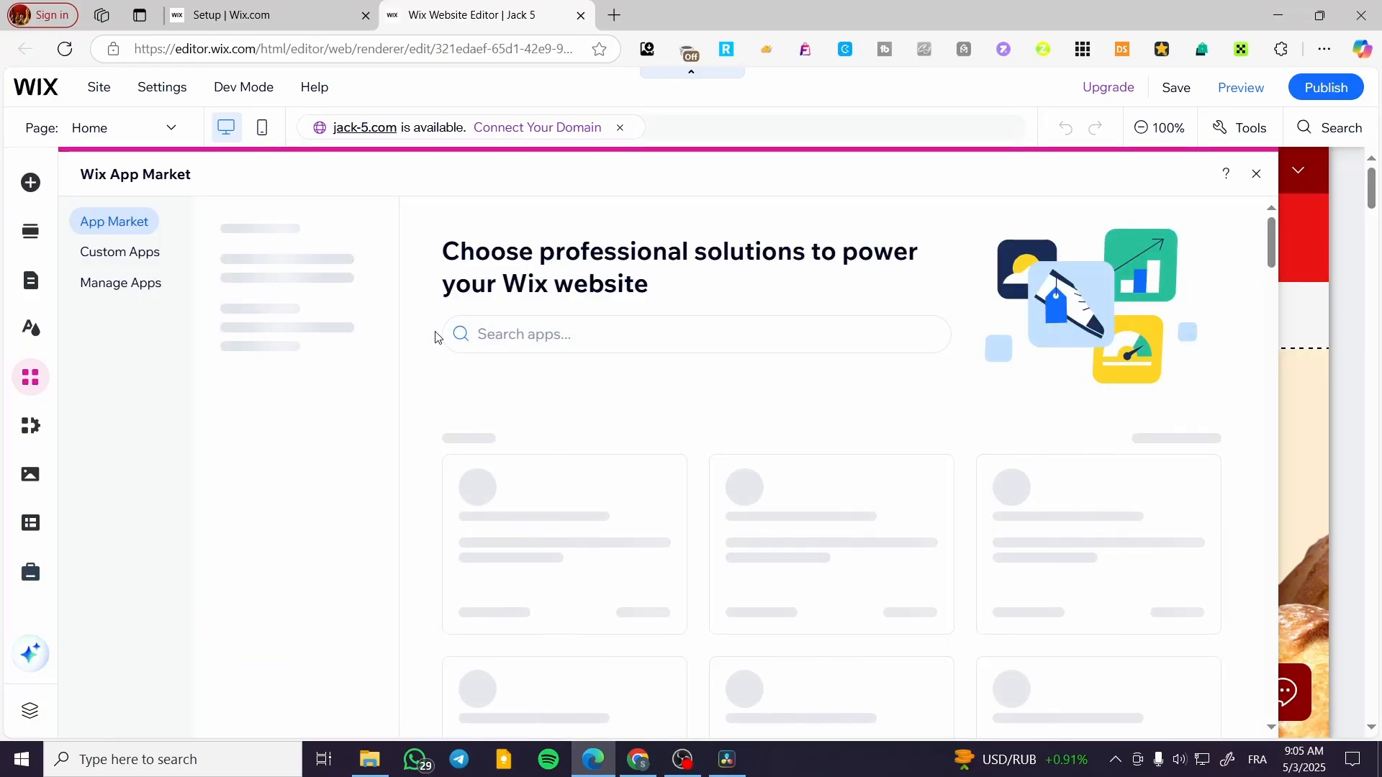
pyautogui.click(555, 333)
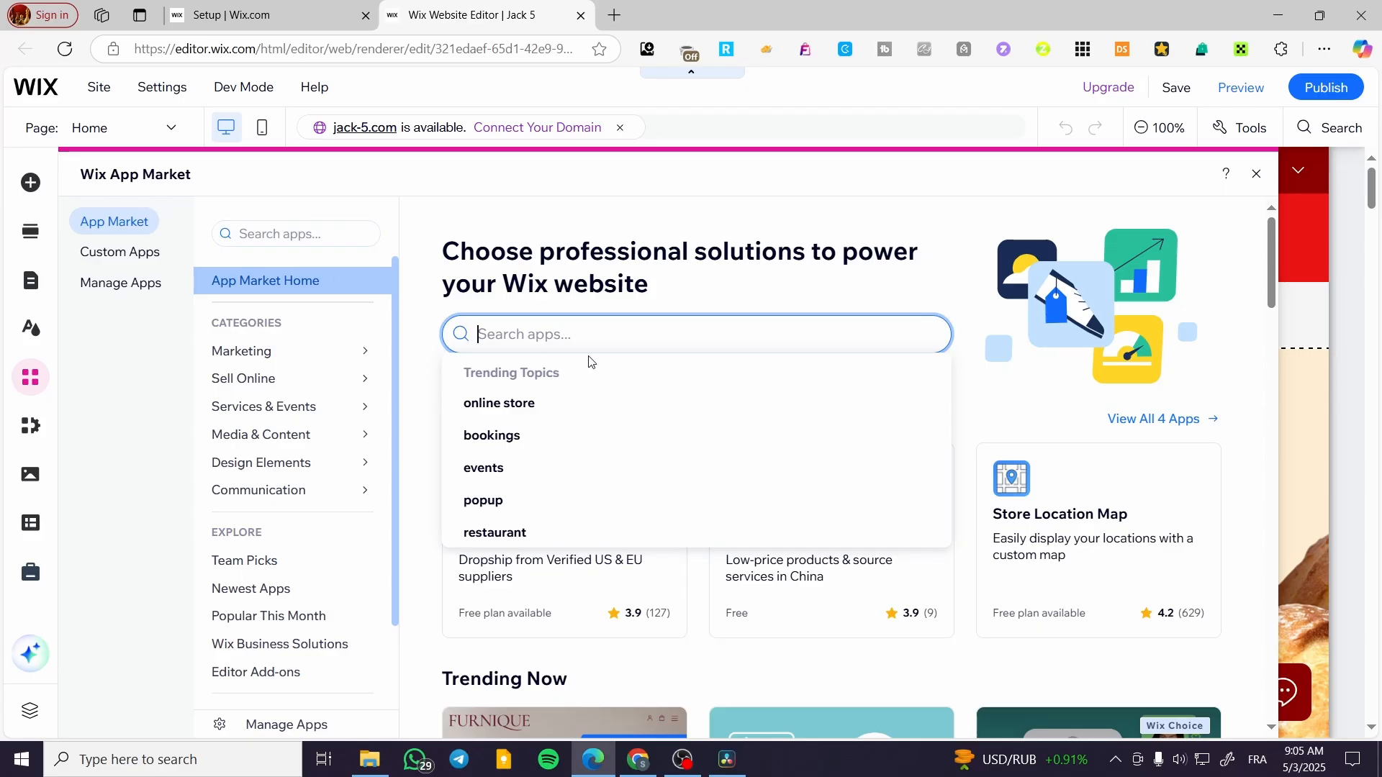
pyautogui.write('wix fi')
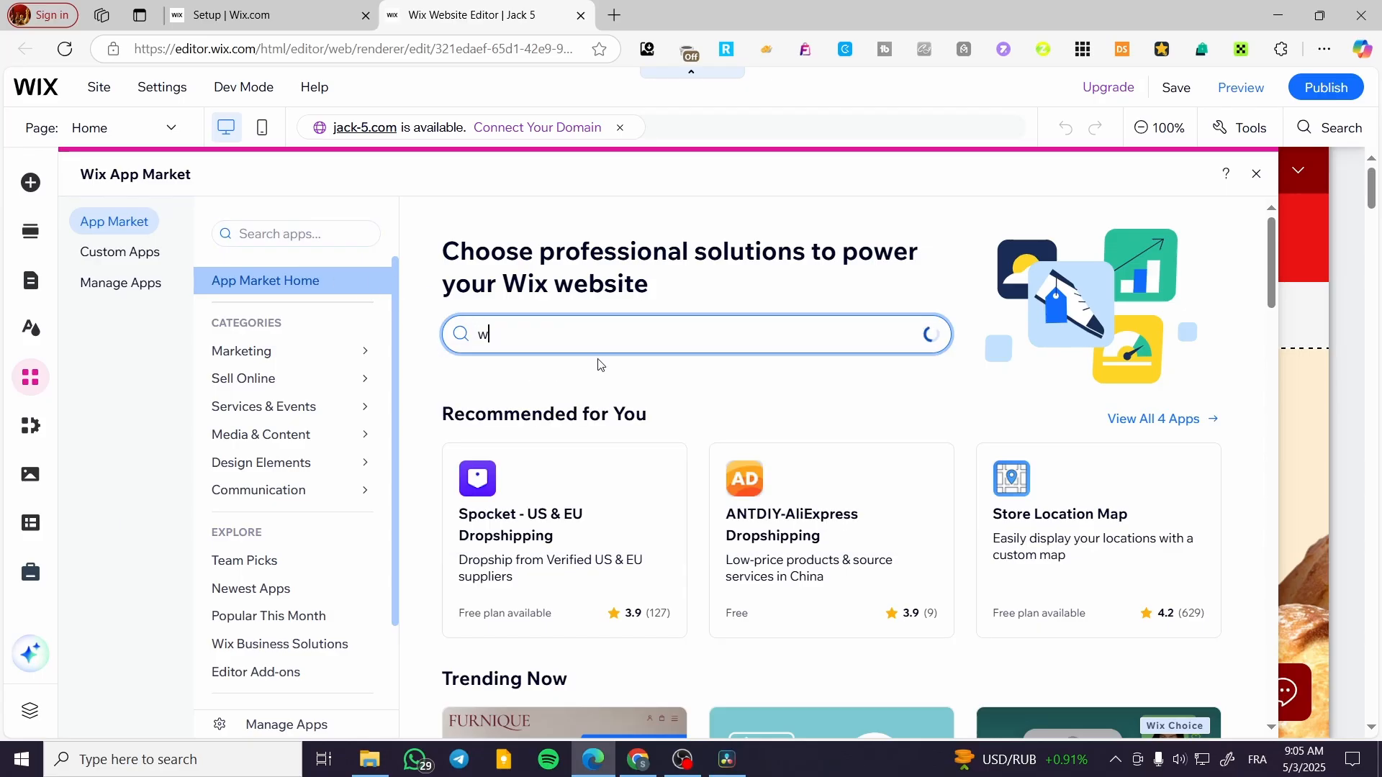
pyautogui.write('le s')
pyautogui.press('Return')
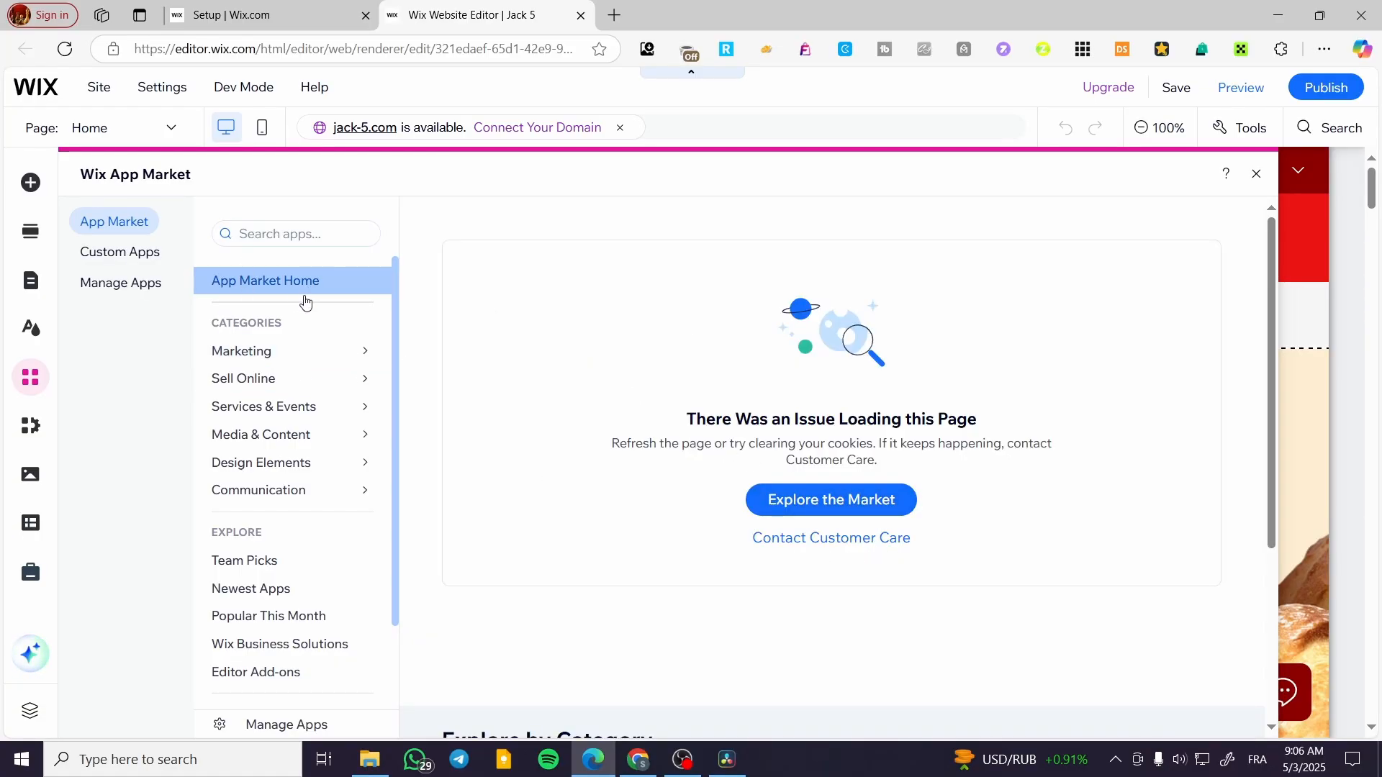
pyautogui.click(1265, 177)
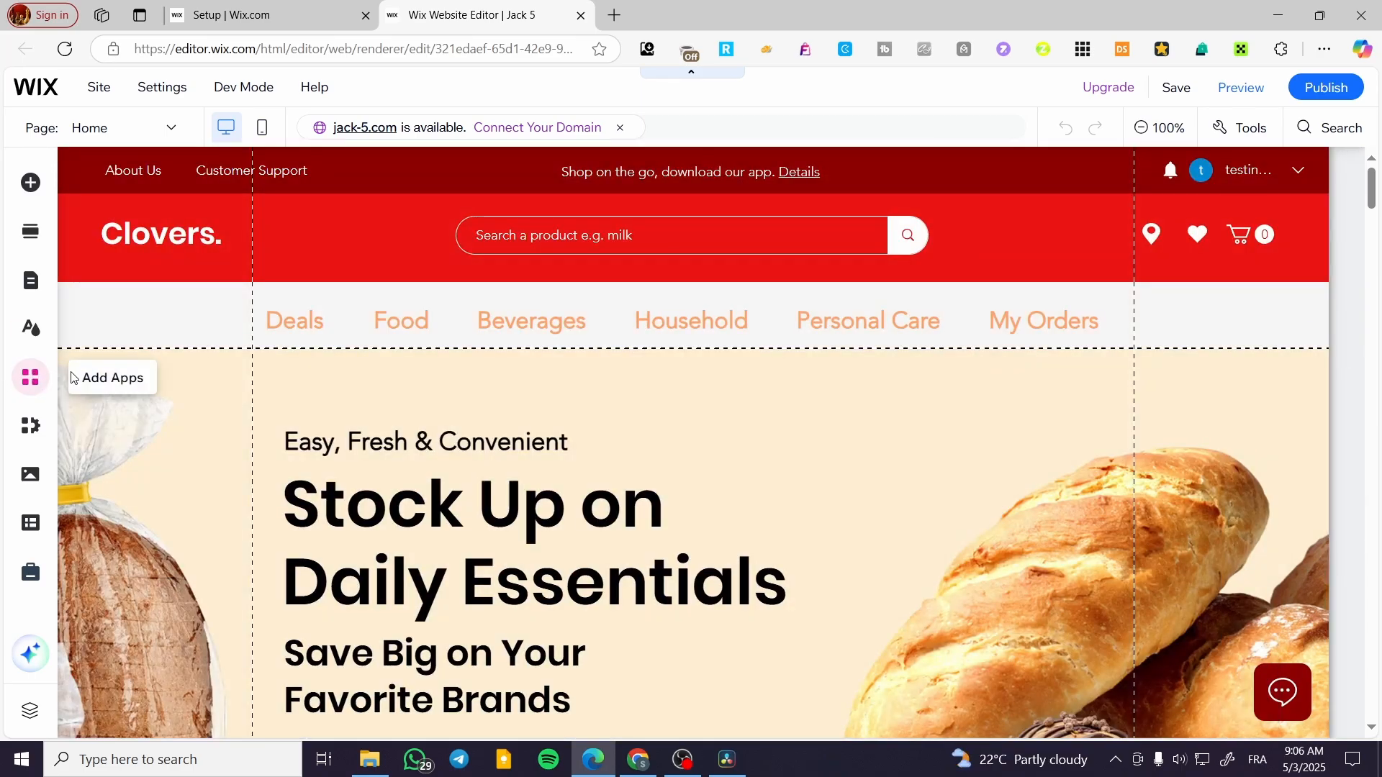
# Search the Wix App Market for "wix file share" and open the Wix File Share app's page.
pyautogui.click(32, 377)
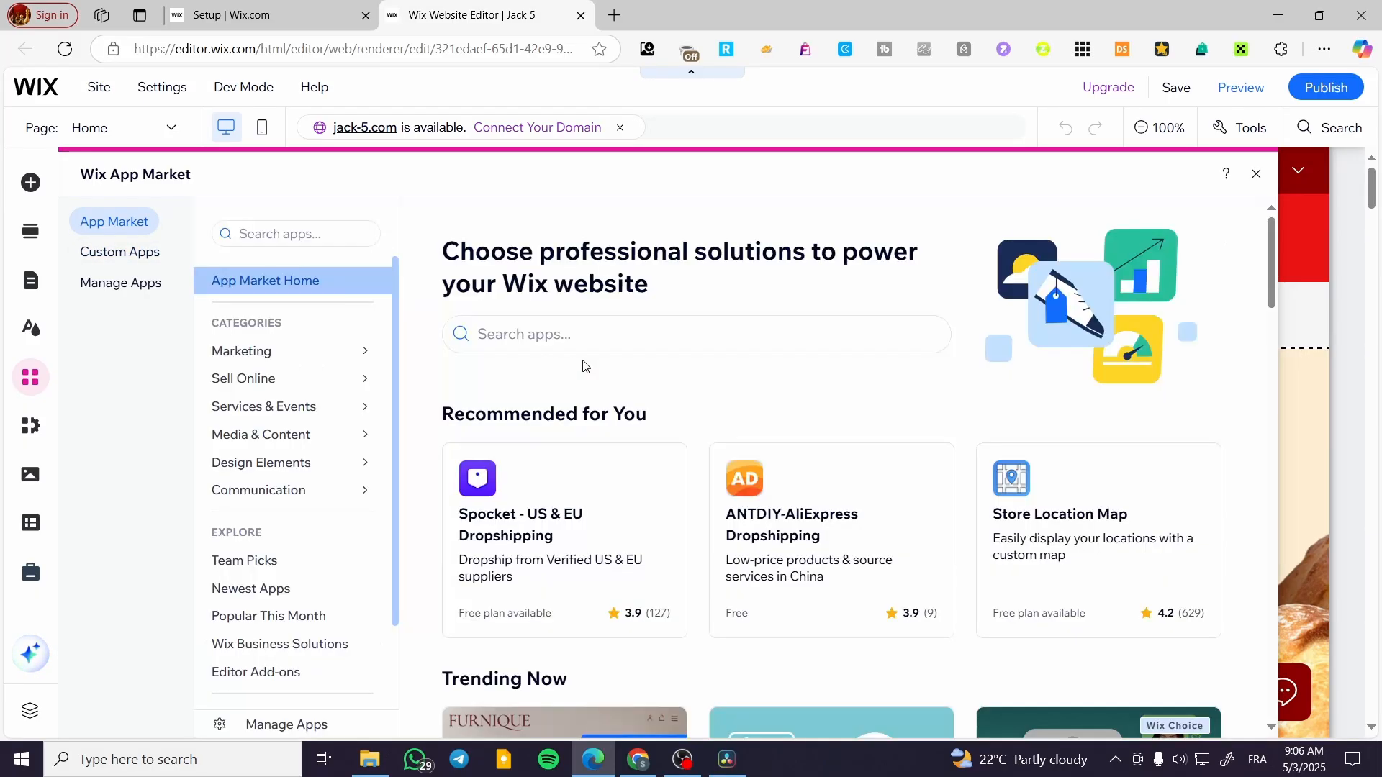
pyautogui.click(615, 343)
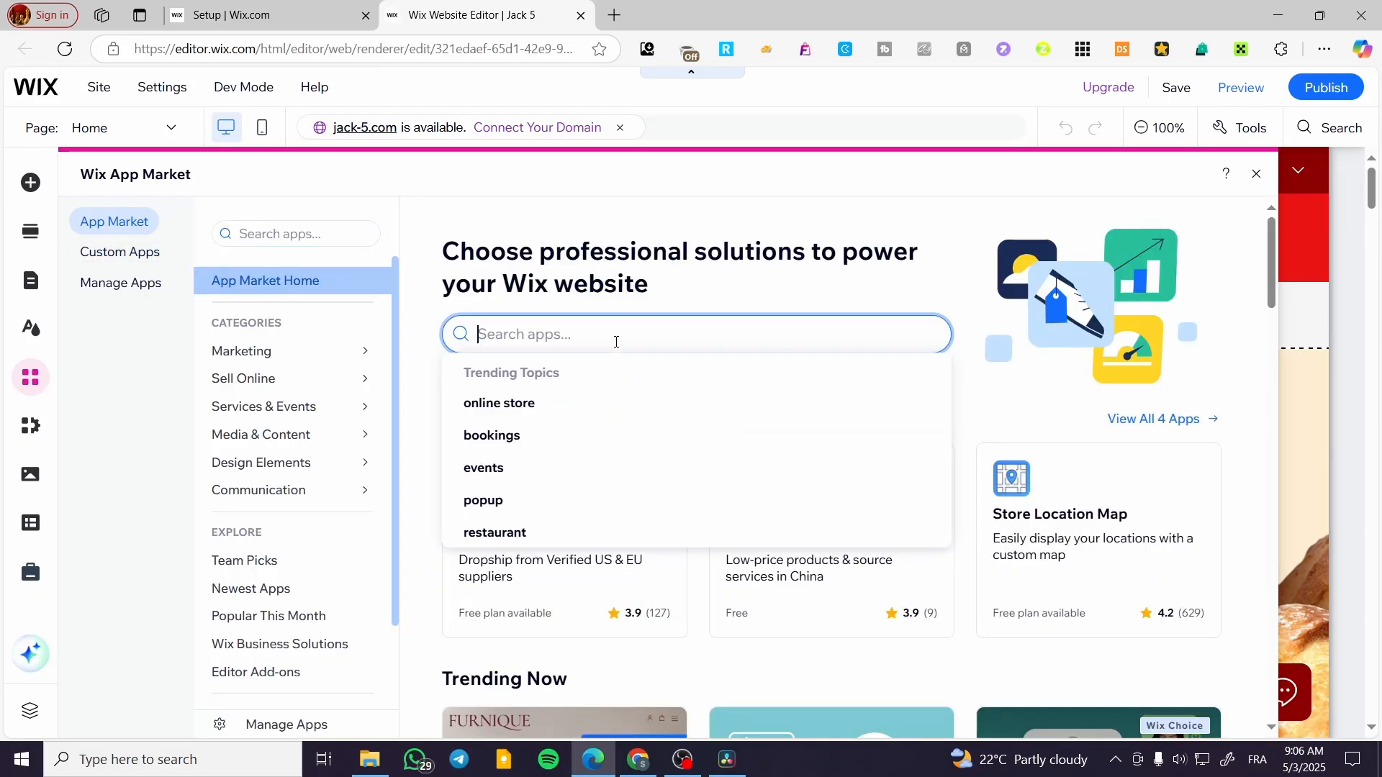
pyautogui.write('wix fi')
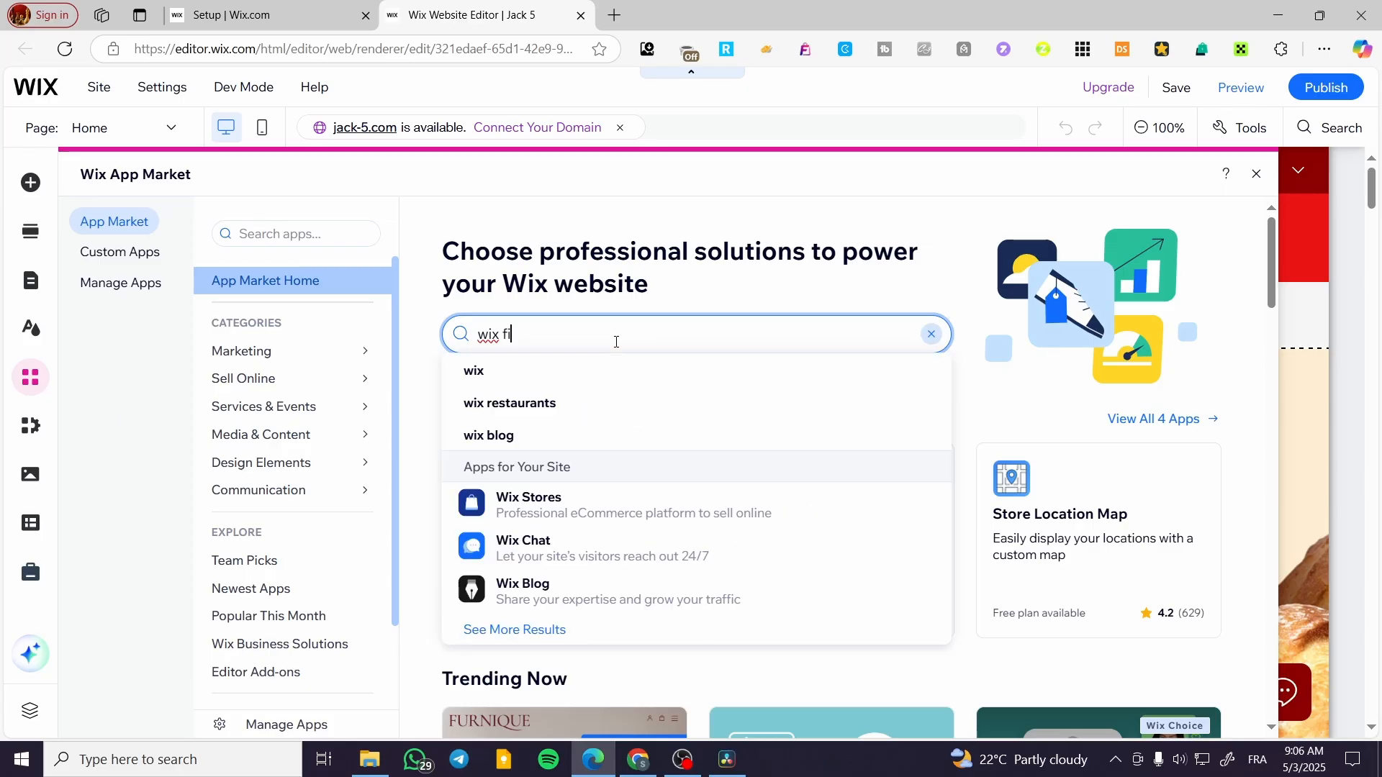
pyautogui.write('le share')
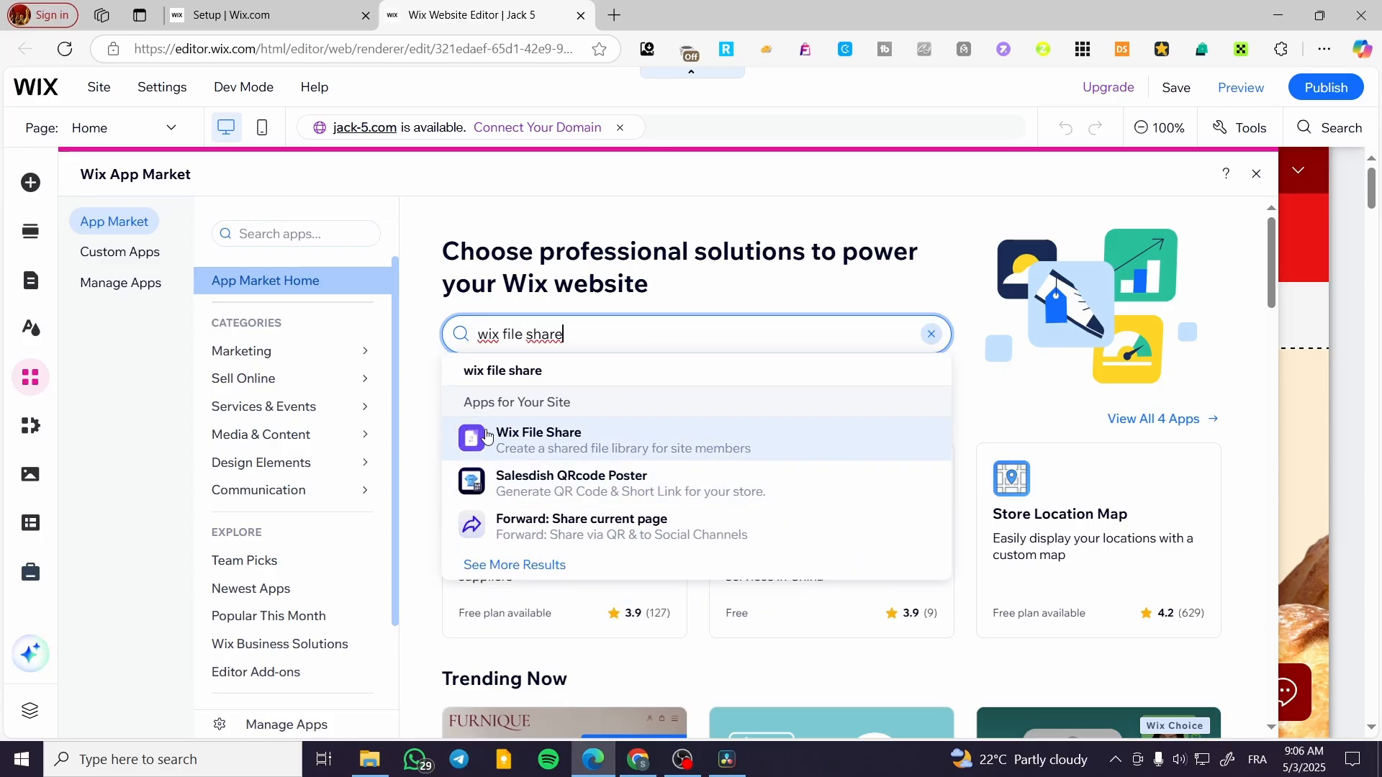
pyautogui.click(480, 442)
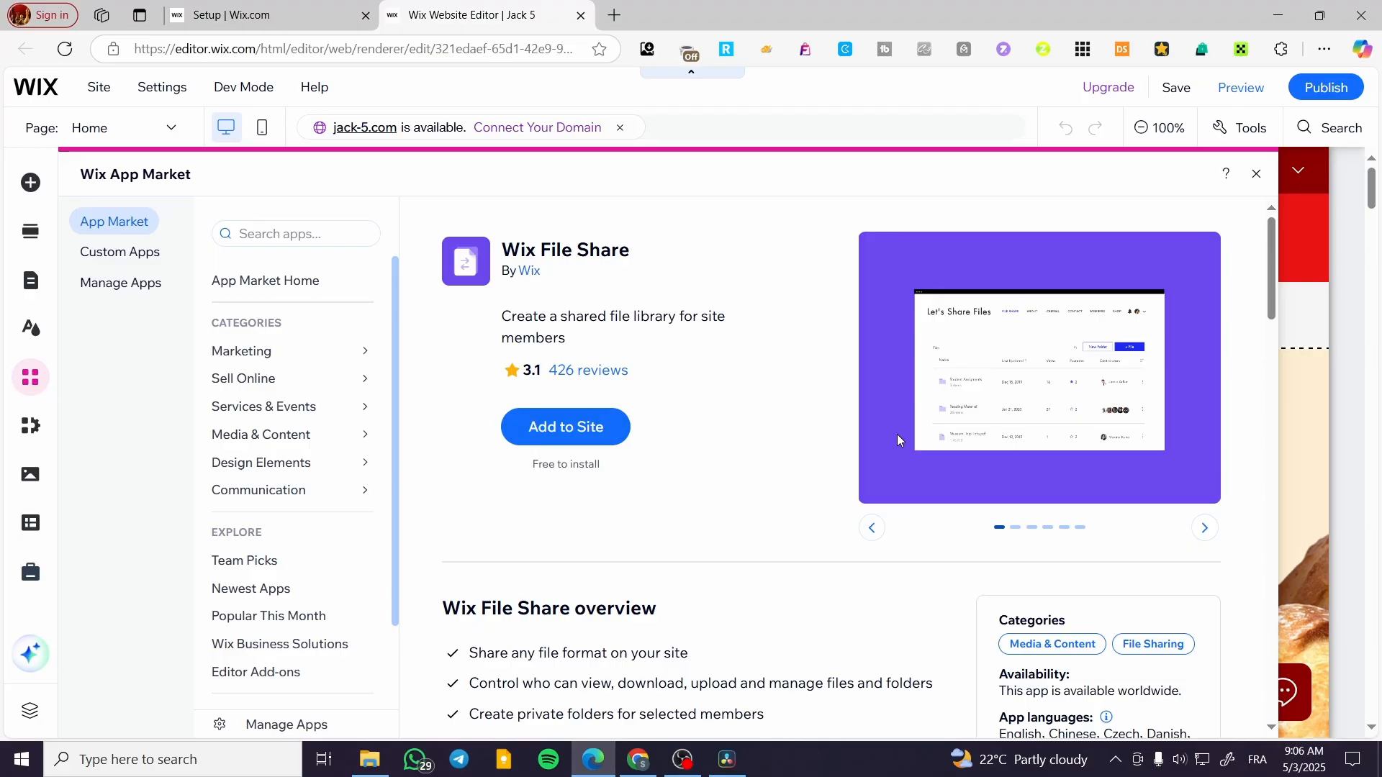
# Review the Wix File Share overview and add the app to the site.
pyautogui.scroll(-4, 696, 508)
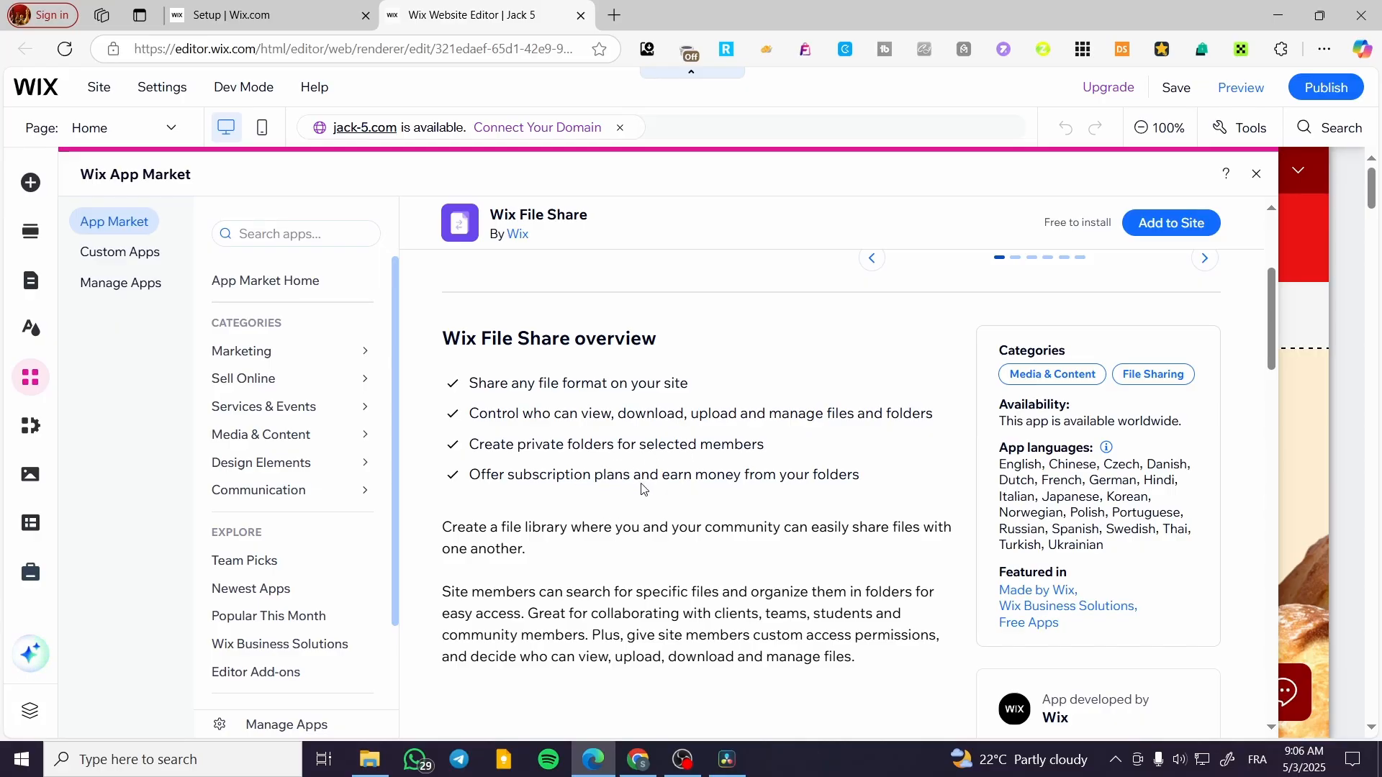
pyautogui.scroll(4, 611, 486)
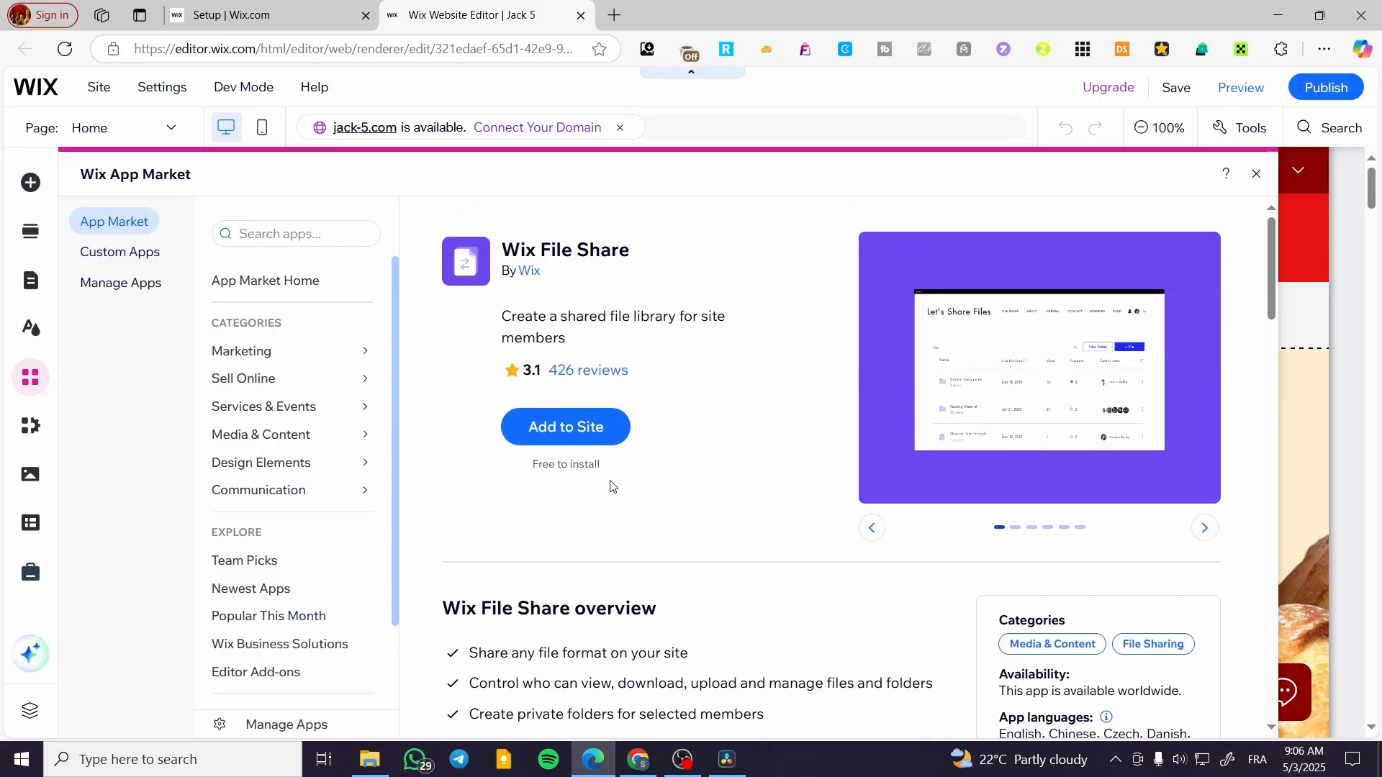
pyautogui.click(571, 428)
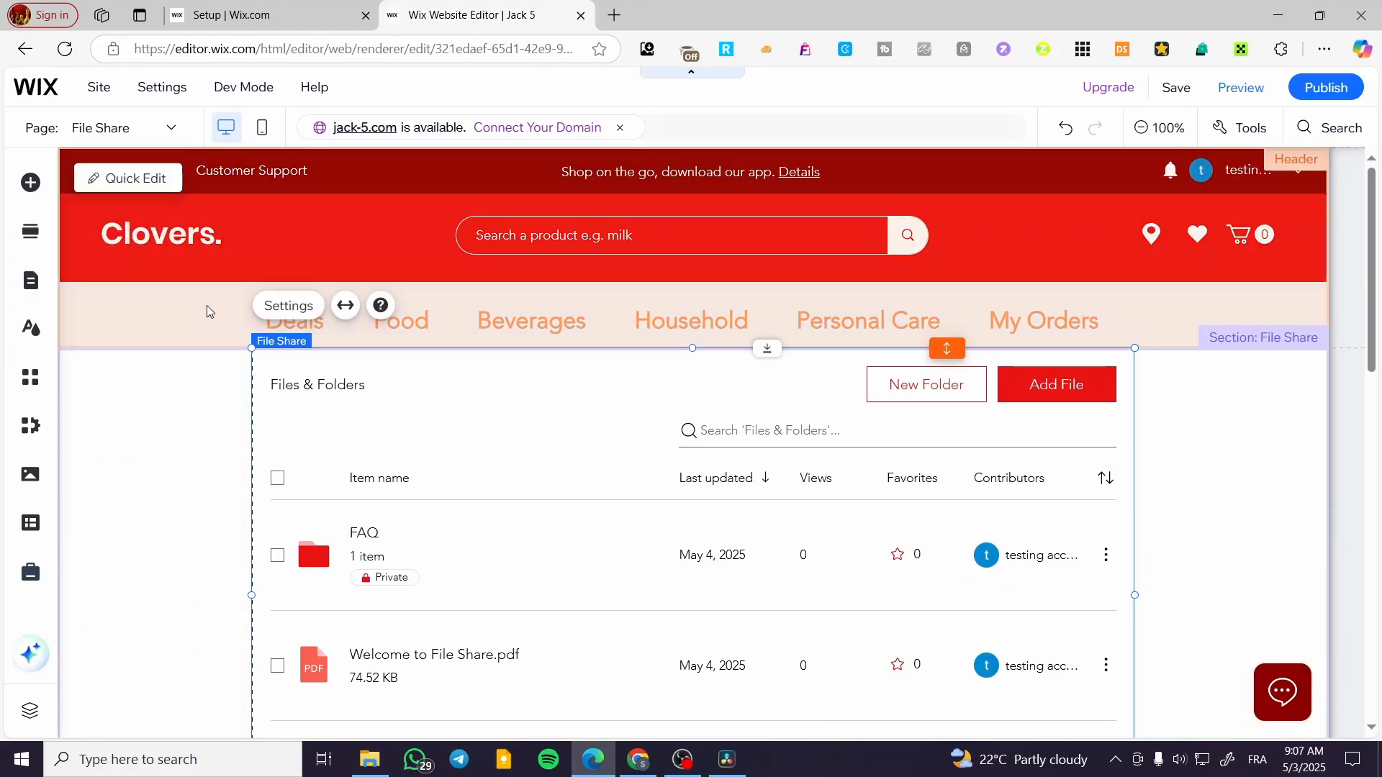
# Check the site's page menu for the File Share page and its neighbouring entries.
pyautogui.click(31, 280)
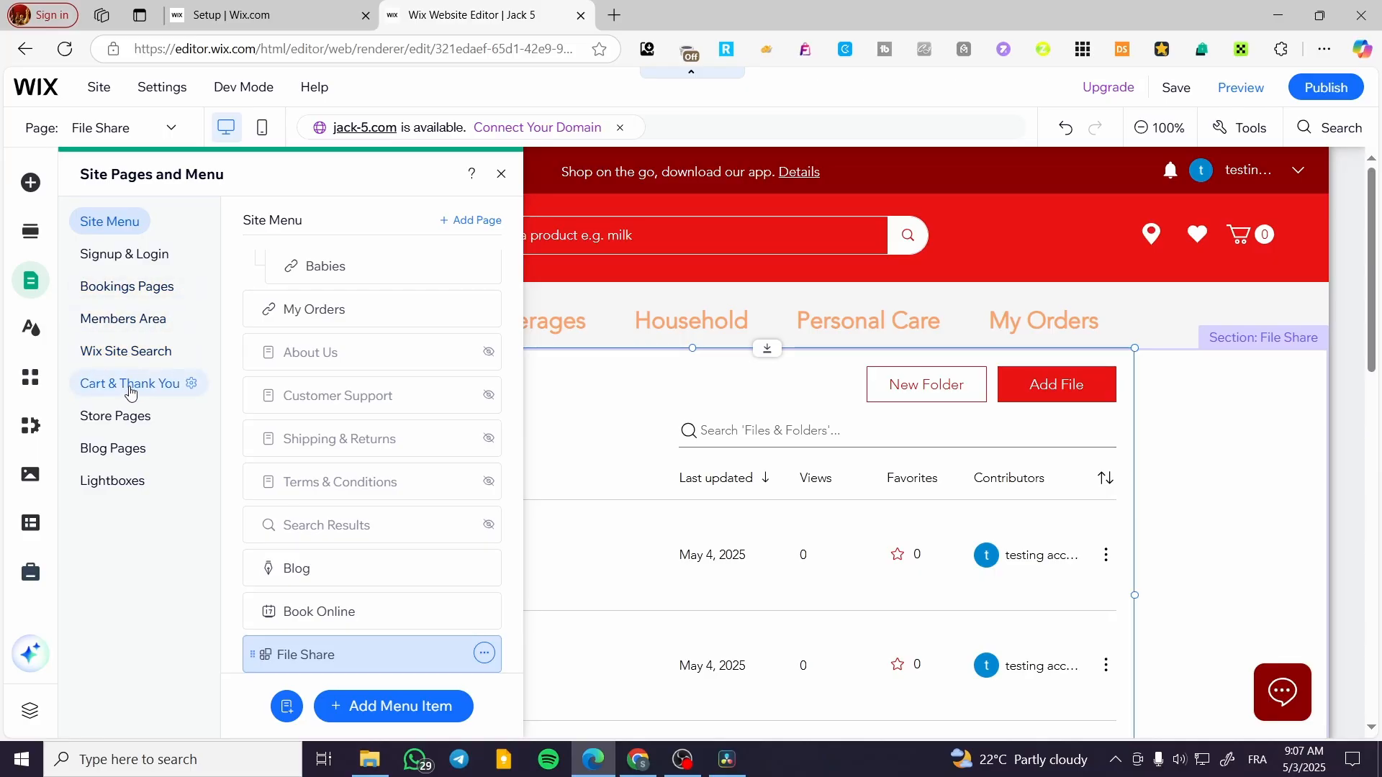
pyautogui.scroll(-1, 360, 582)
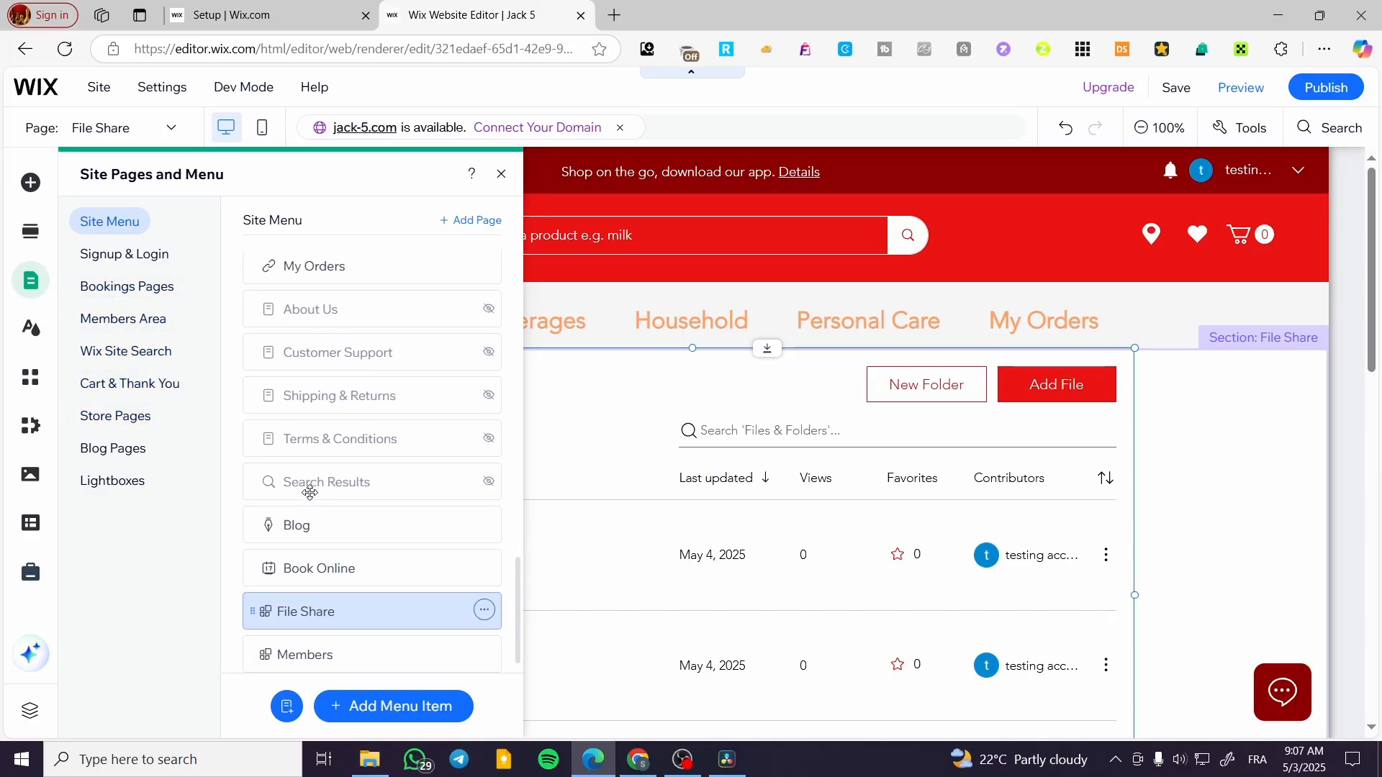
pyautogui.scroll(3, 310, 493)
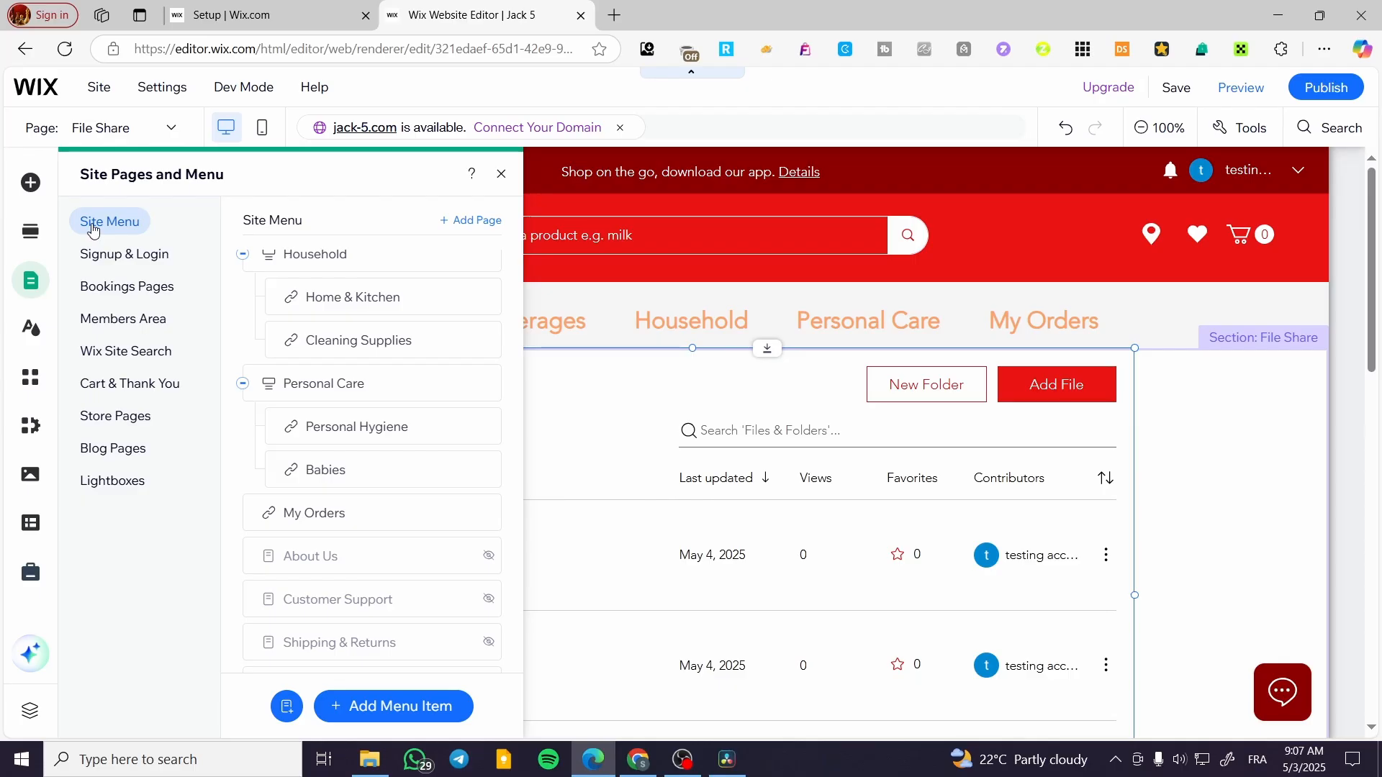
pyautogui.scroll(-3, 403, 431)
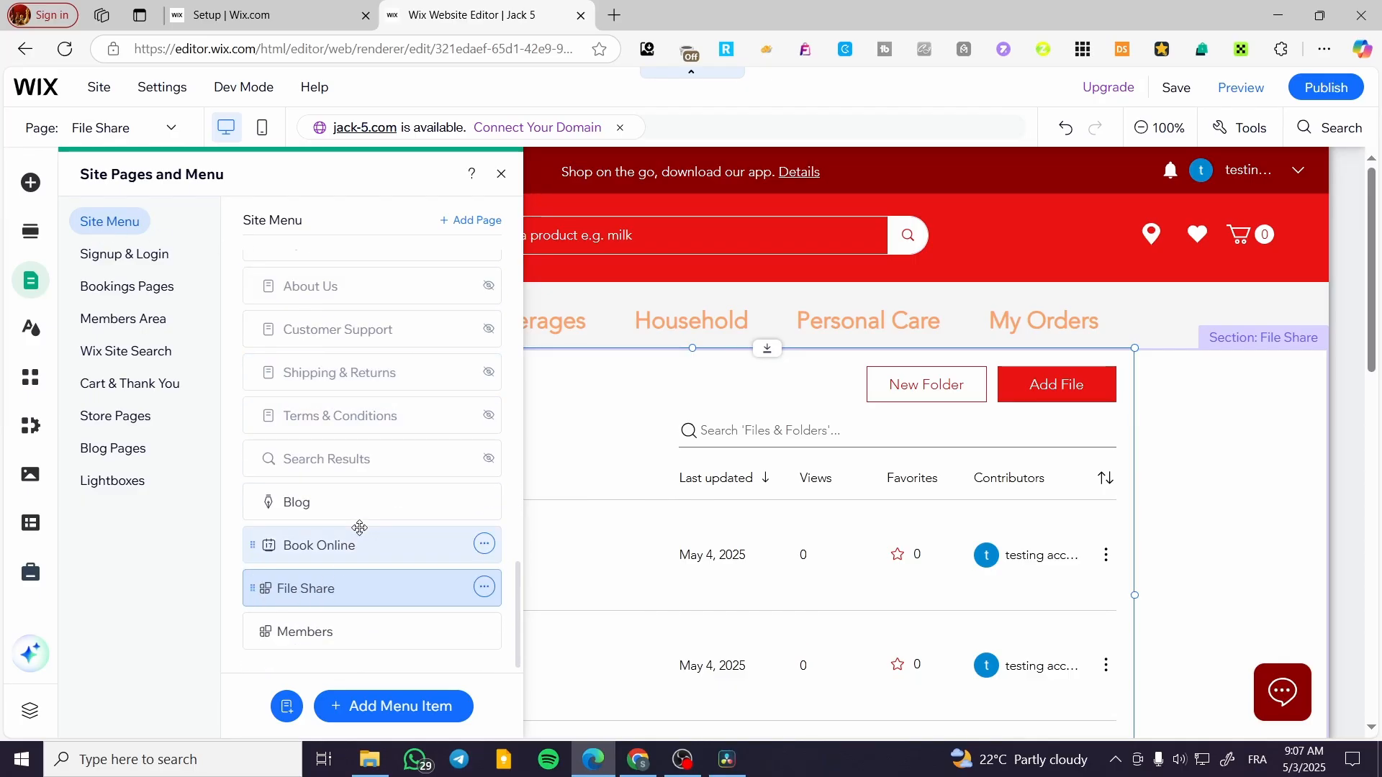
pyautogui.click(502, 174)
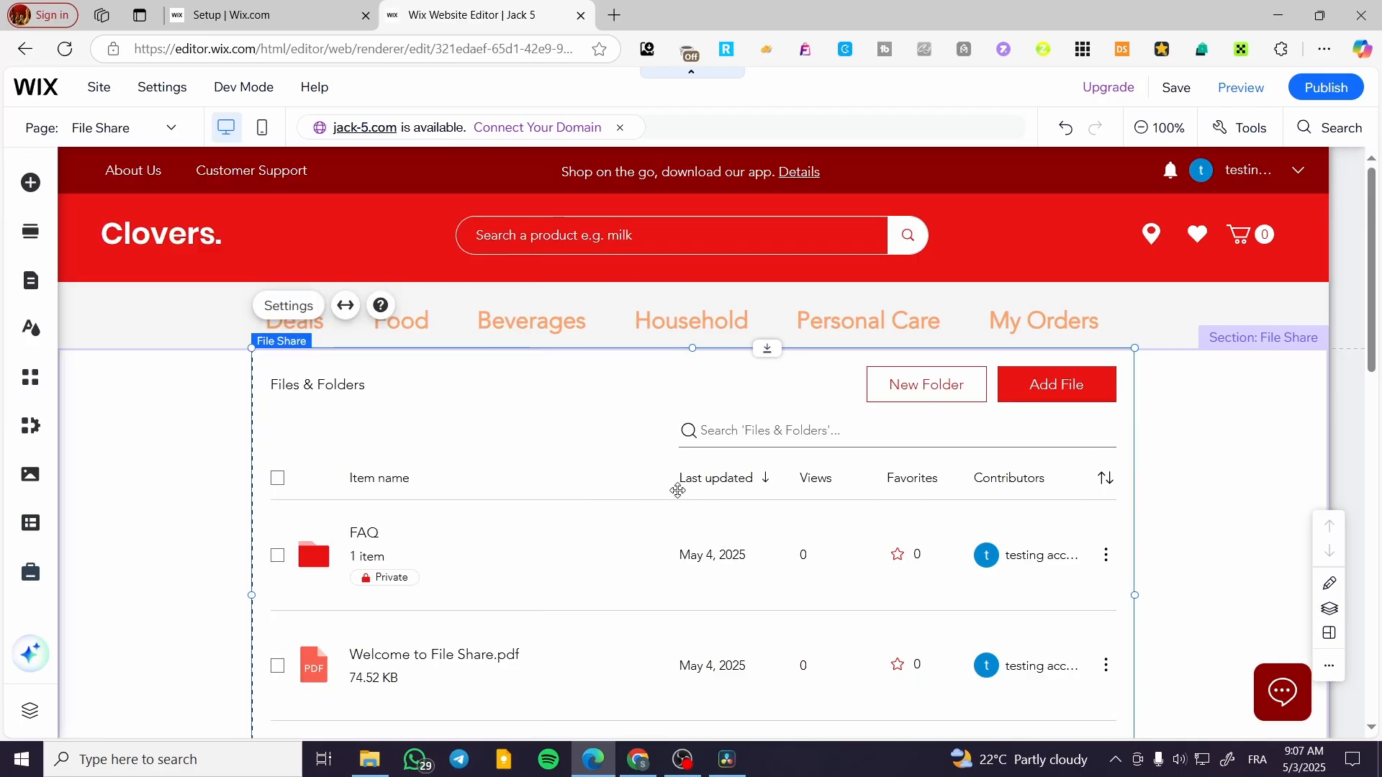
# Open the file management dashboard from the File Share element's settings and enter the FAQ folder.
pyautogui.scroll(-4, 490, 511)
pyautogui.scroll(3, 370, 484)
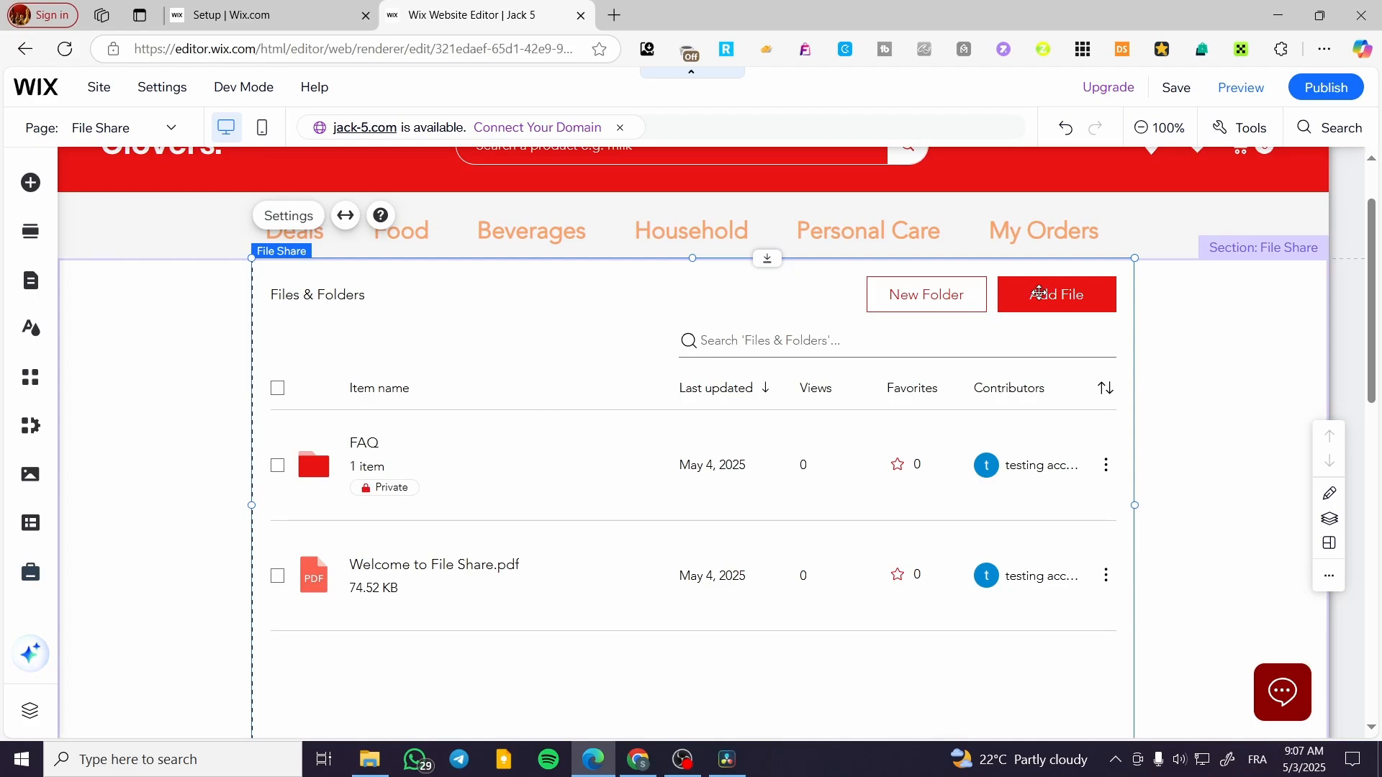
pyautogui.click(1070, 306)
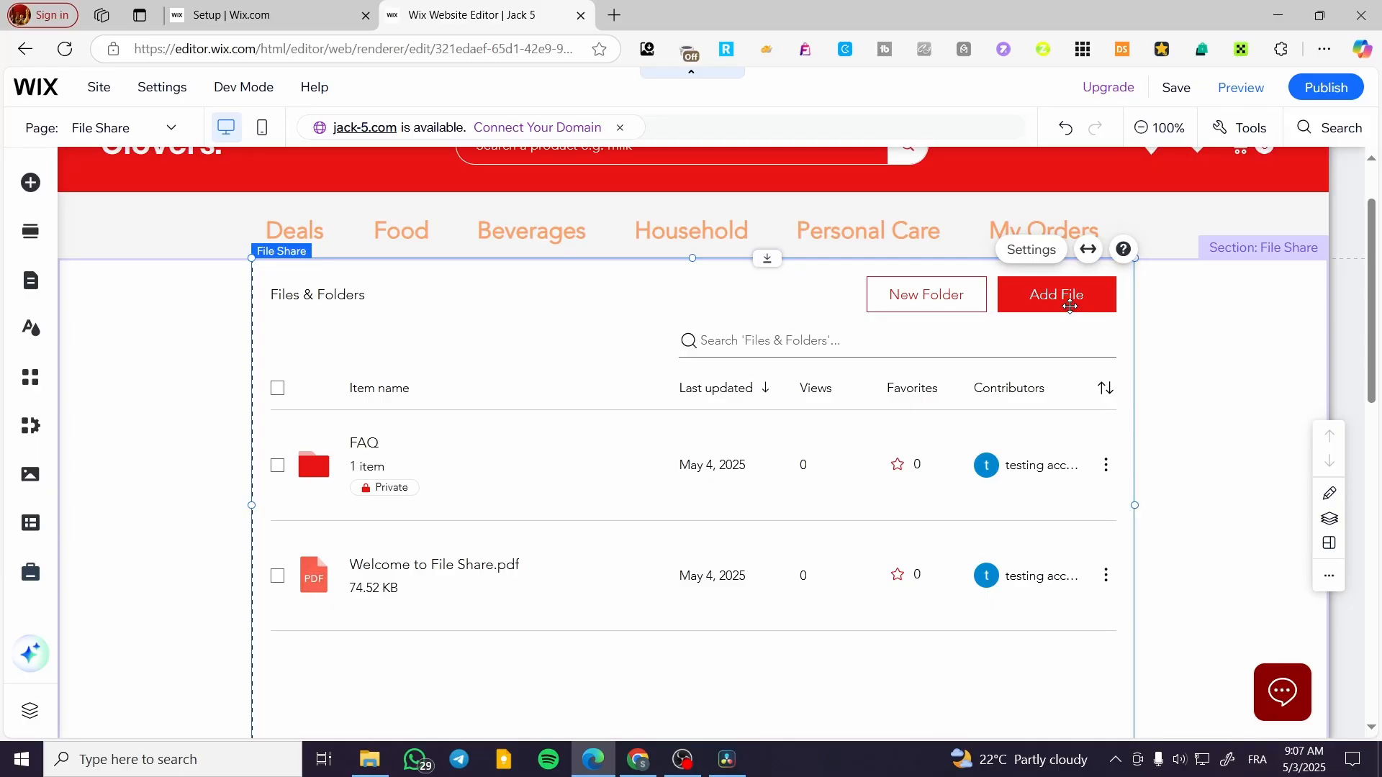
pyautogui.click(532, 331)
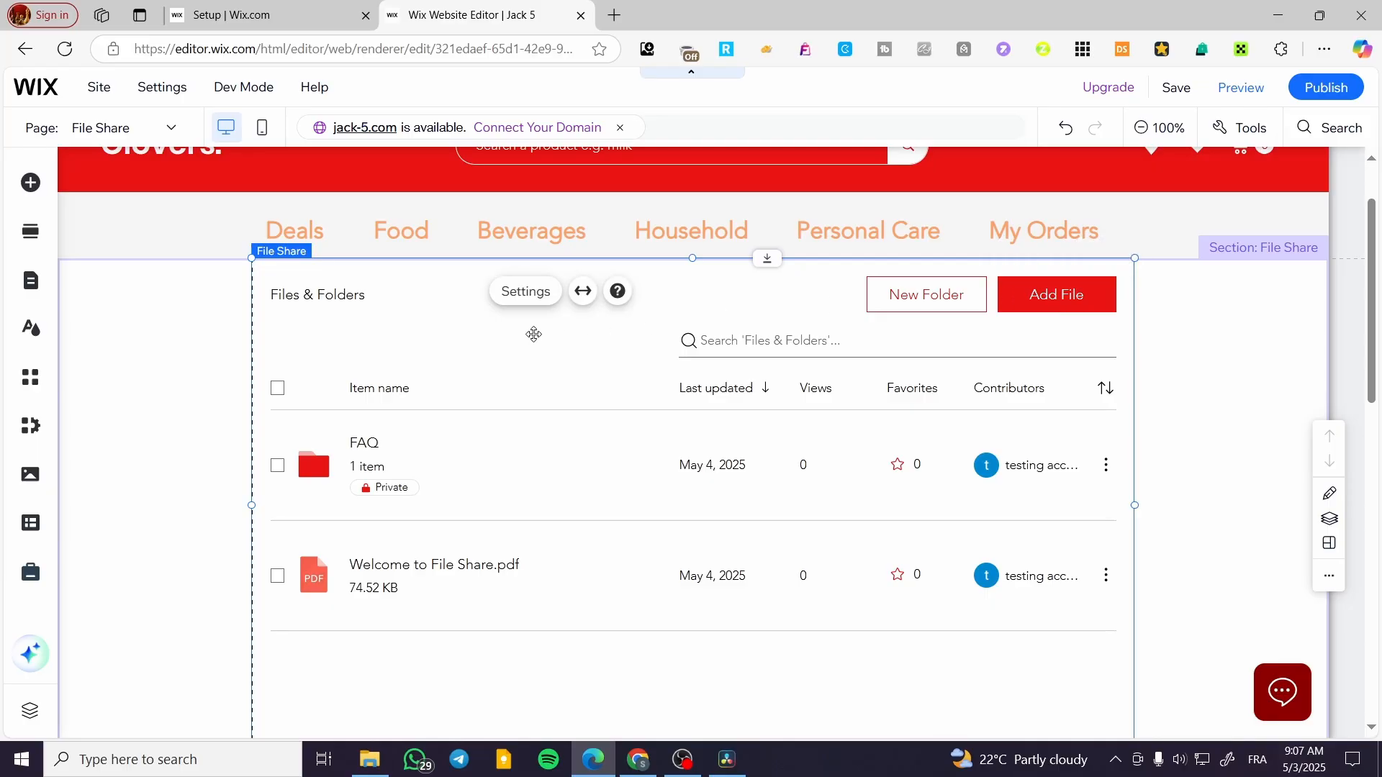
pyautogui.click(527, 293)
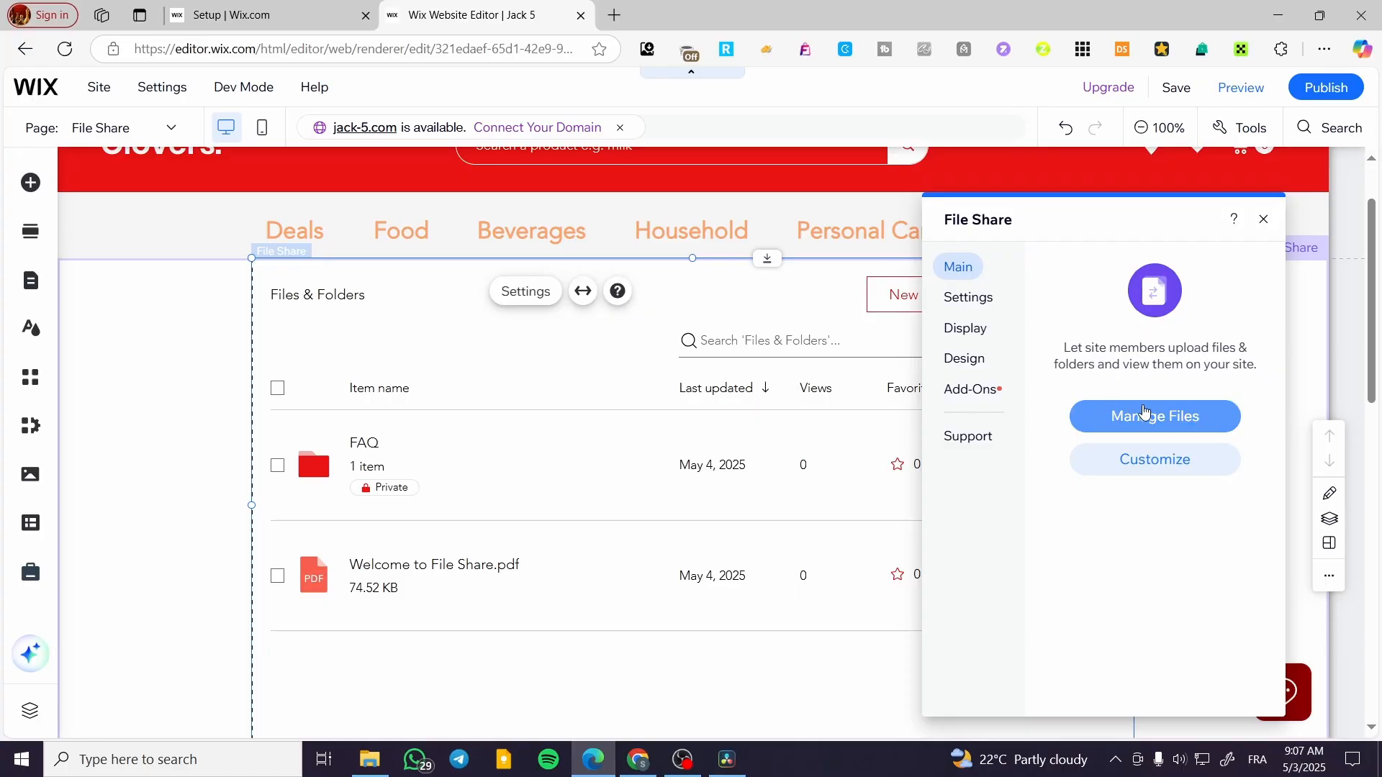
pyautogui.click(1181, 416)
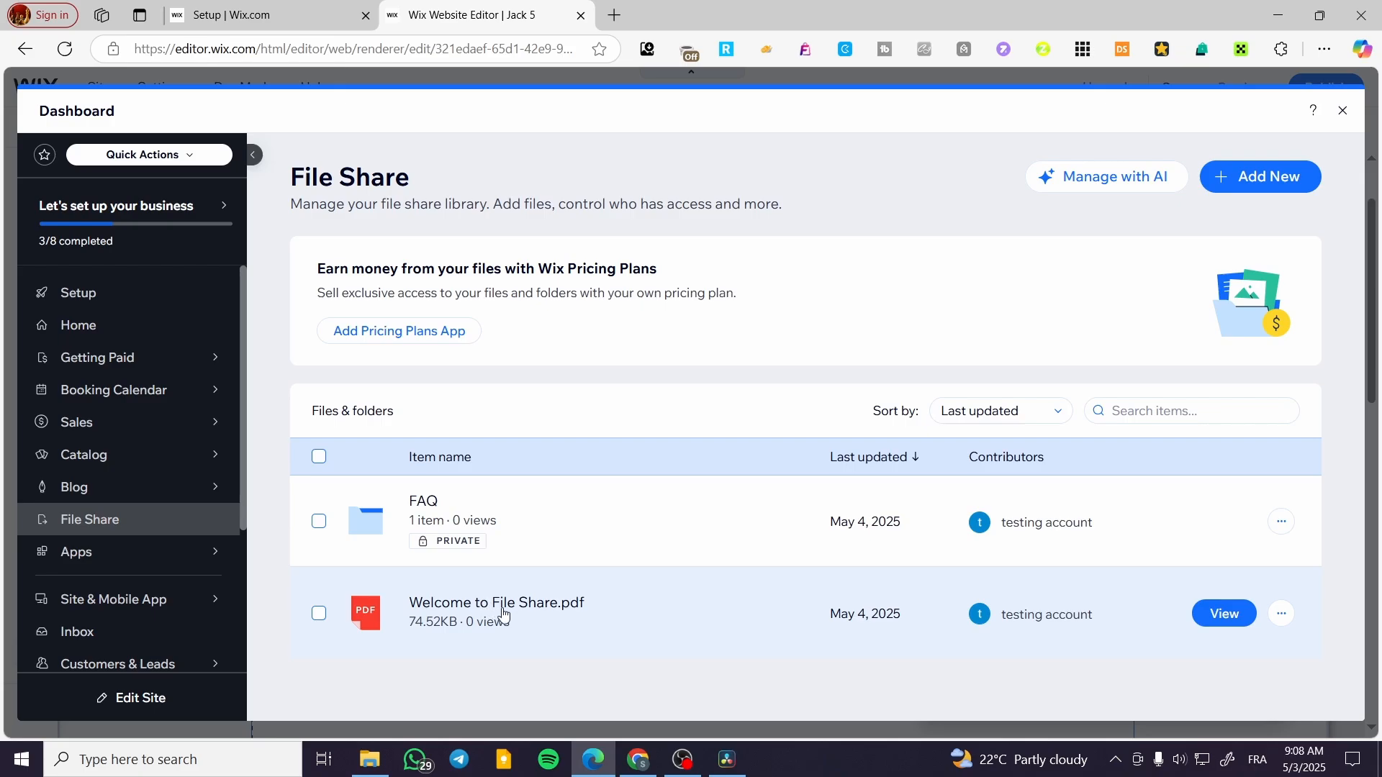
pyautogui.moveTo(493, 609); pyautogui.dragTo(586, 612)
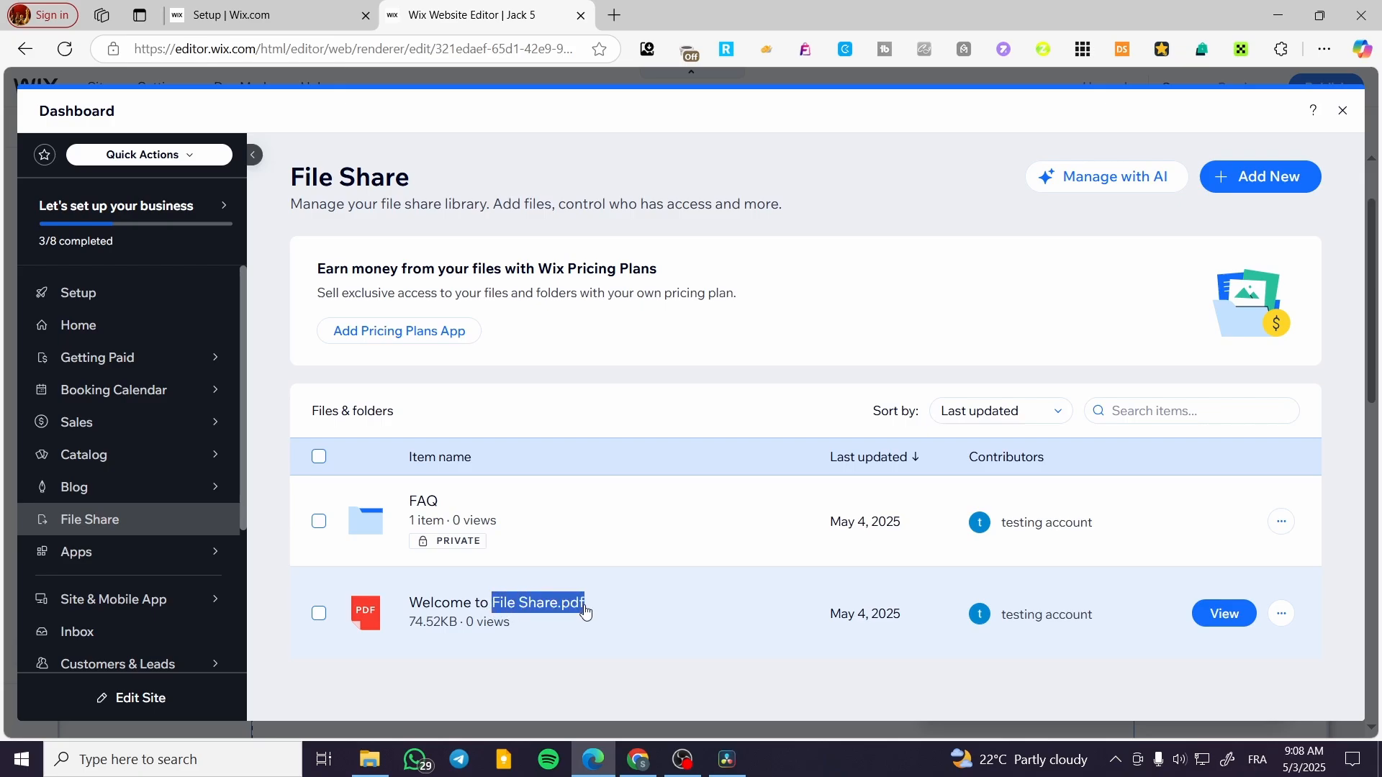
pyautogui.click(762, 519)
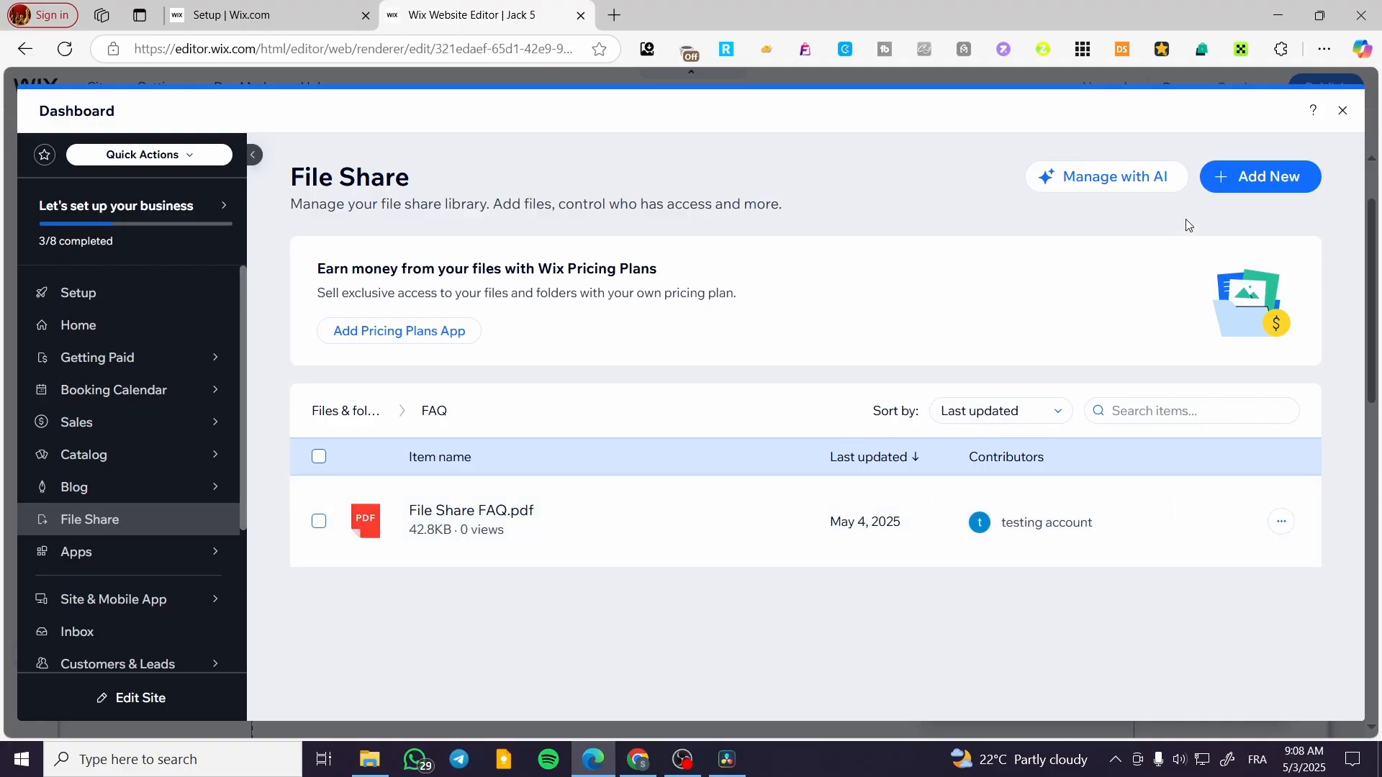
# Examine the actions offered for File Share FAQ.pdf, closing the extra download tab.
pyautogui.click(1281, 522)
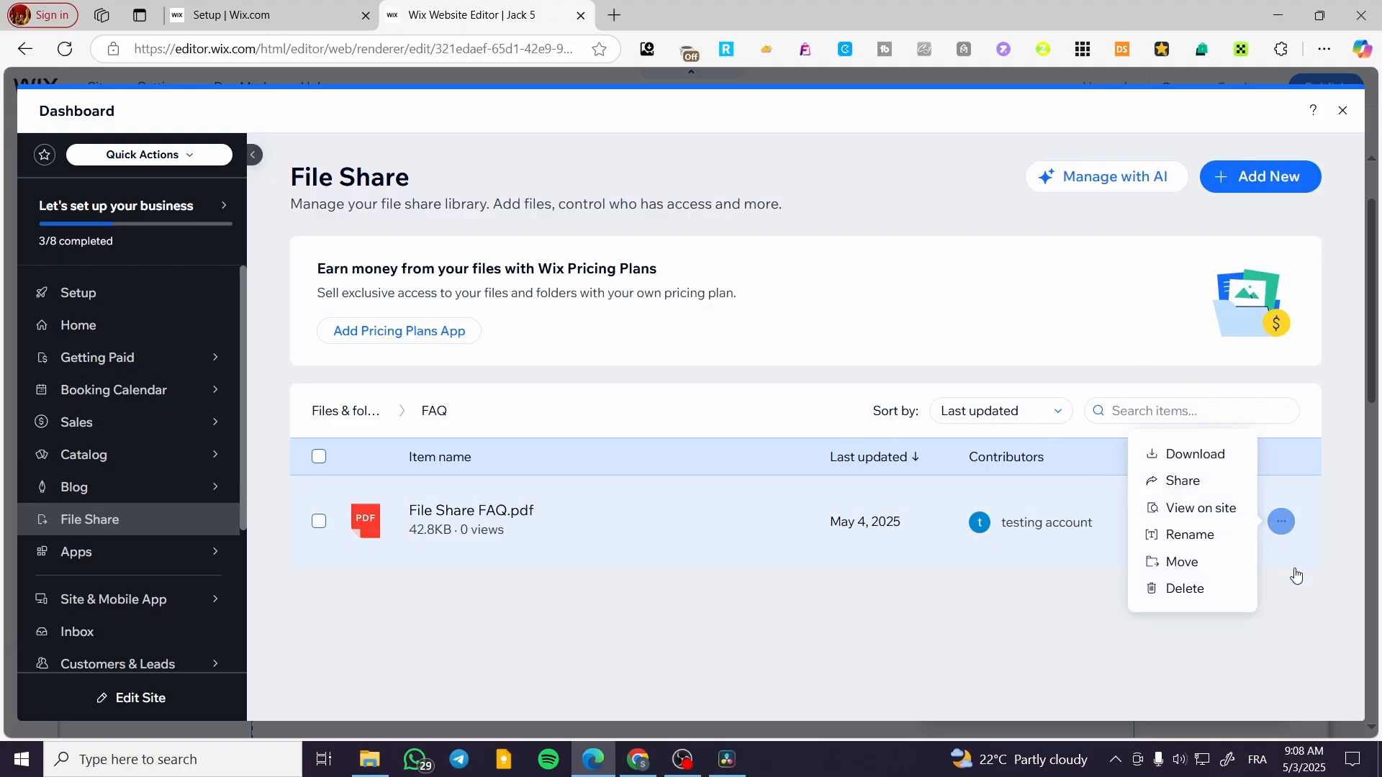
pyautogui.click(1296, 576)
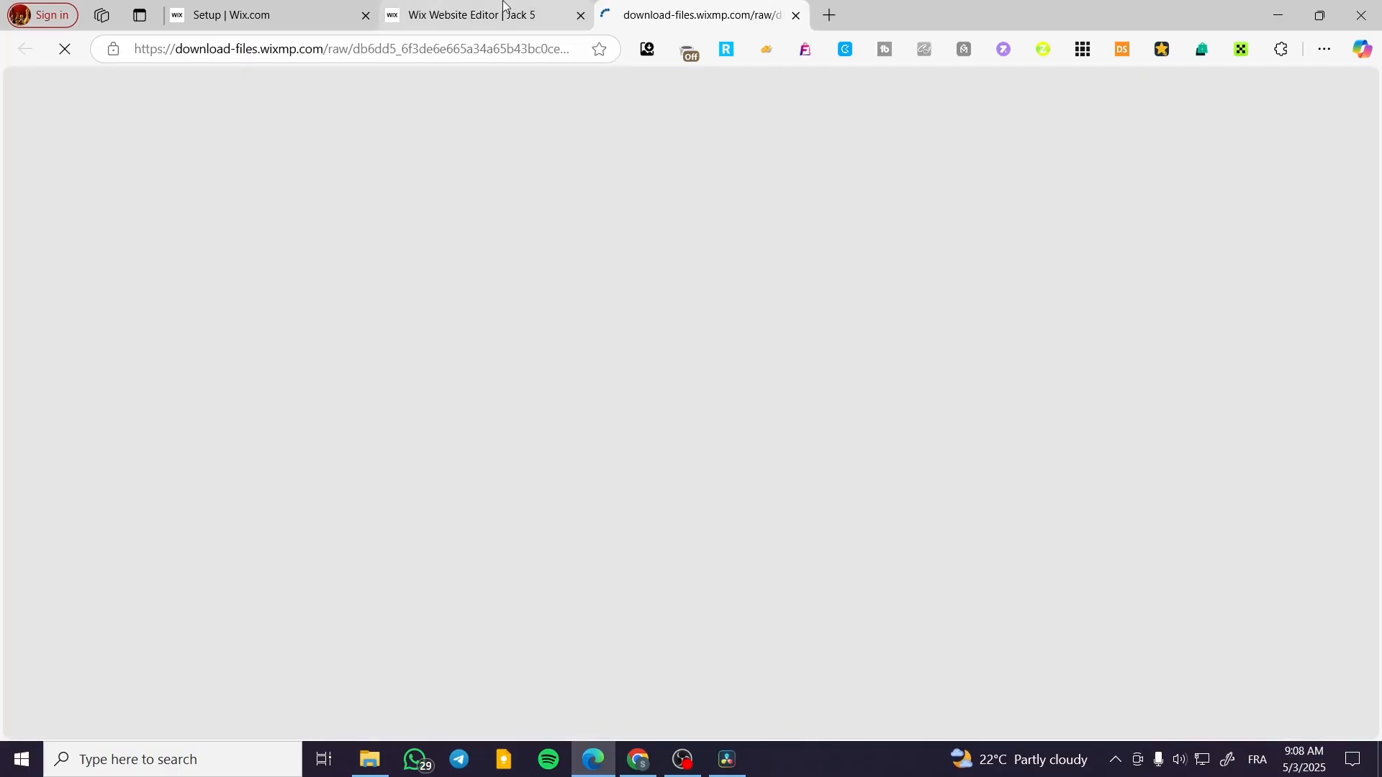
pyautogui.click(506, 8)
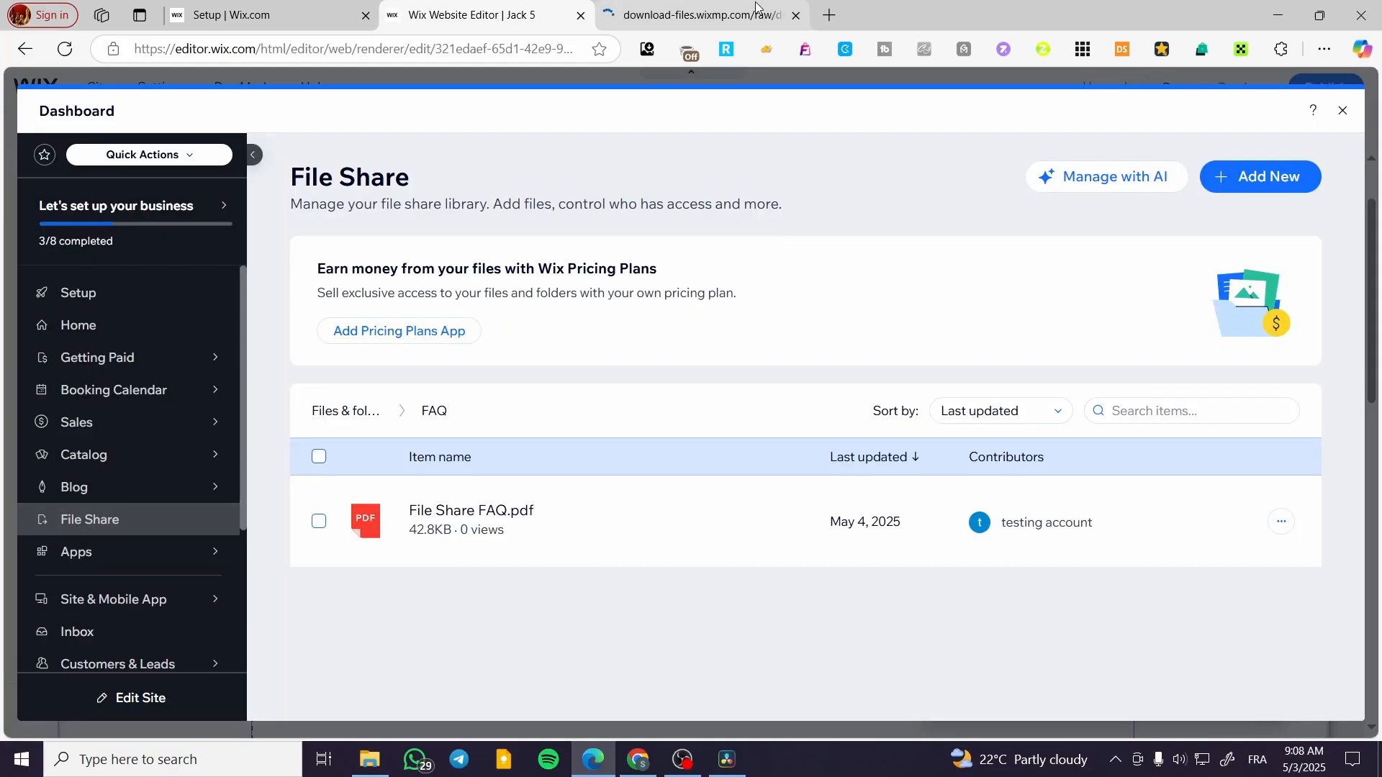
pyautogui.click(796, 16)
pyautogui.click(1281, 522)
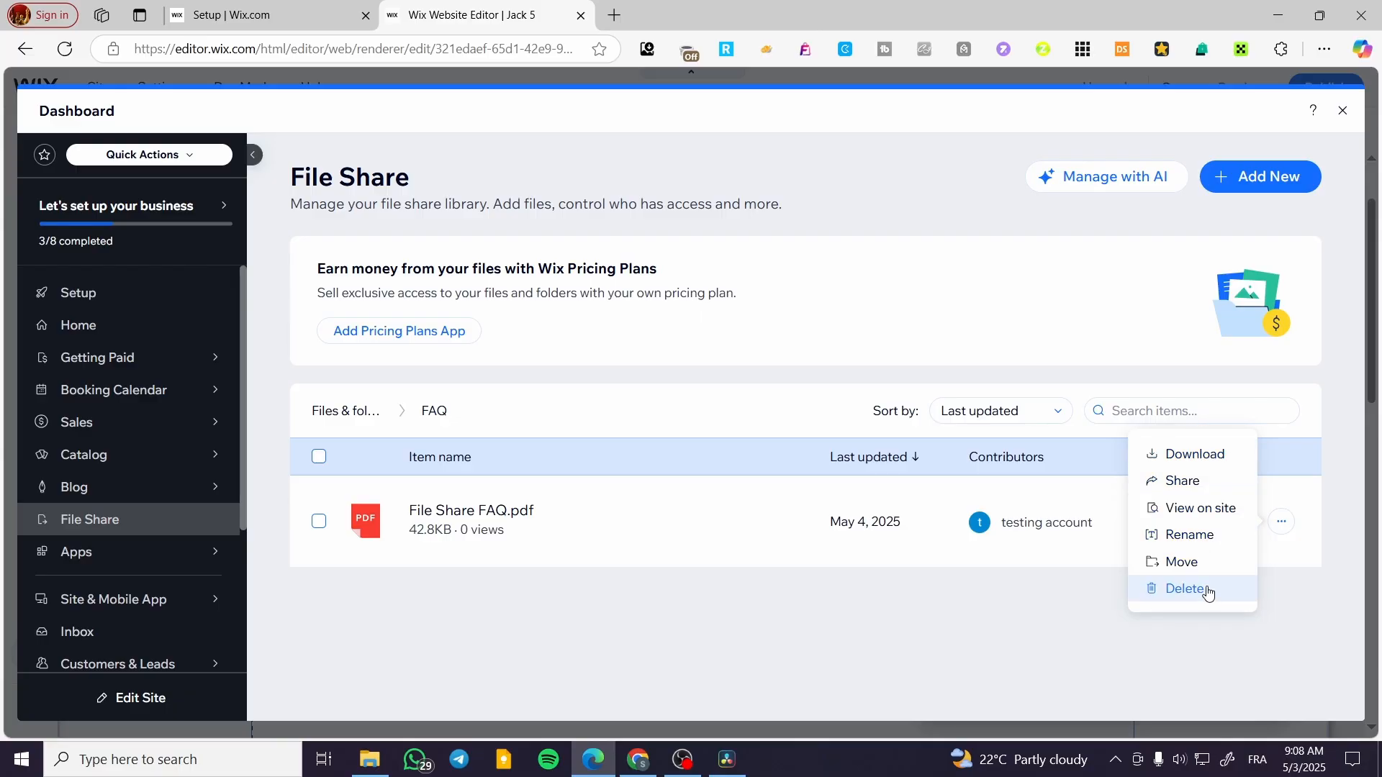
pyautogui.click(783, 680)
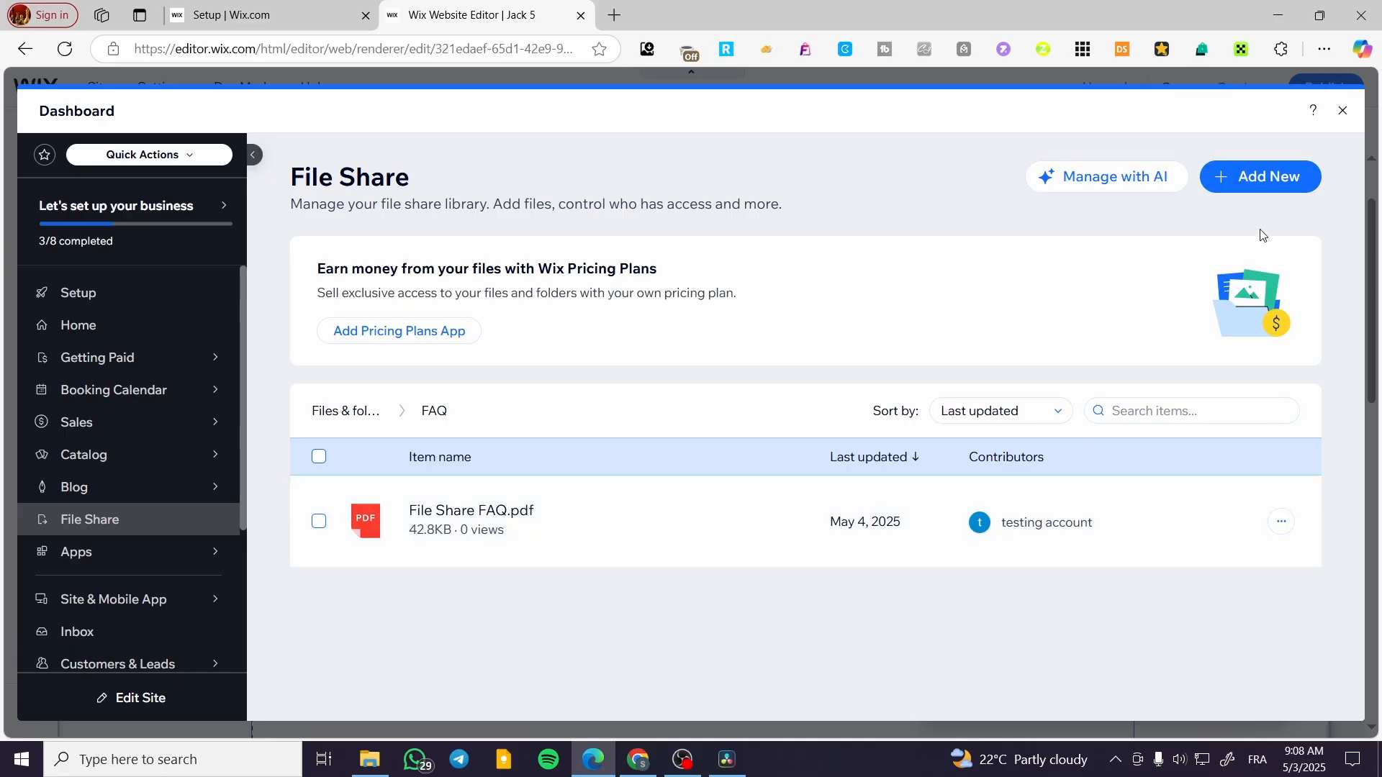
# Upload the Medical form_20252026.0 PDF from the Downloads folder into the FAQ folder.
pyautogui.click(1265, 180)
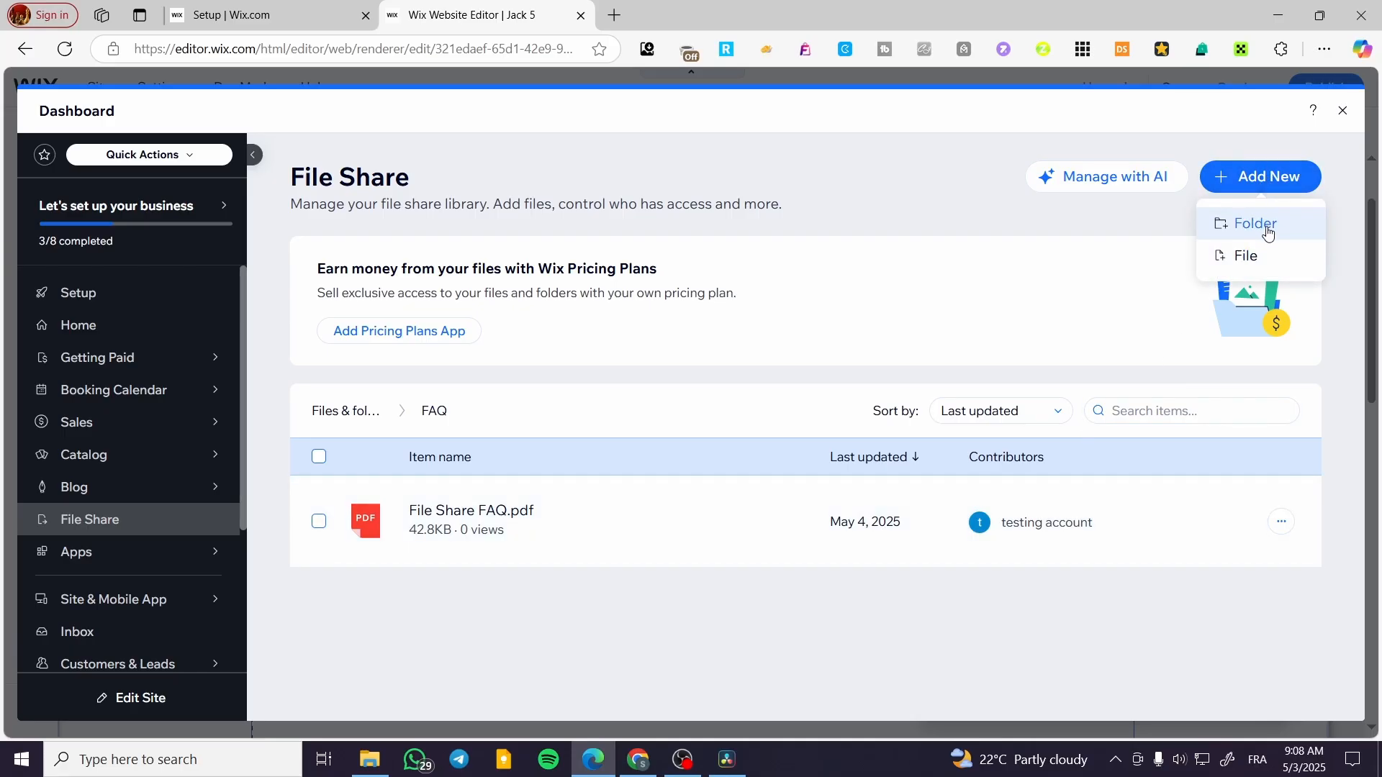
pyautogui.click(1259, 256)
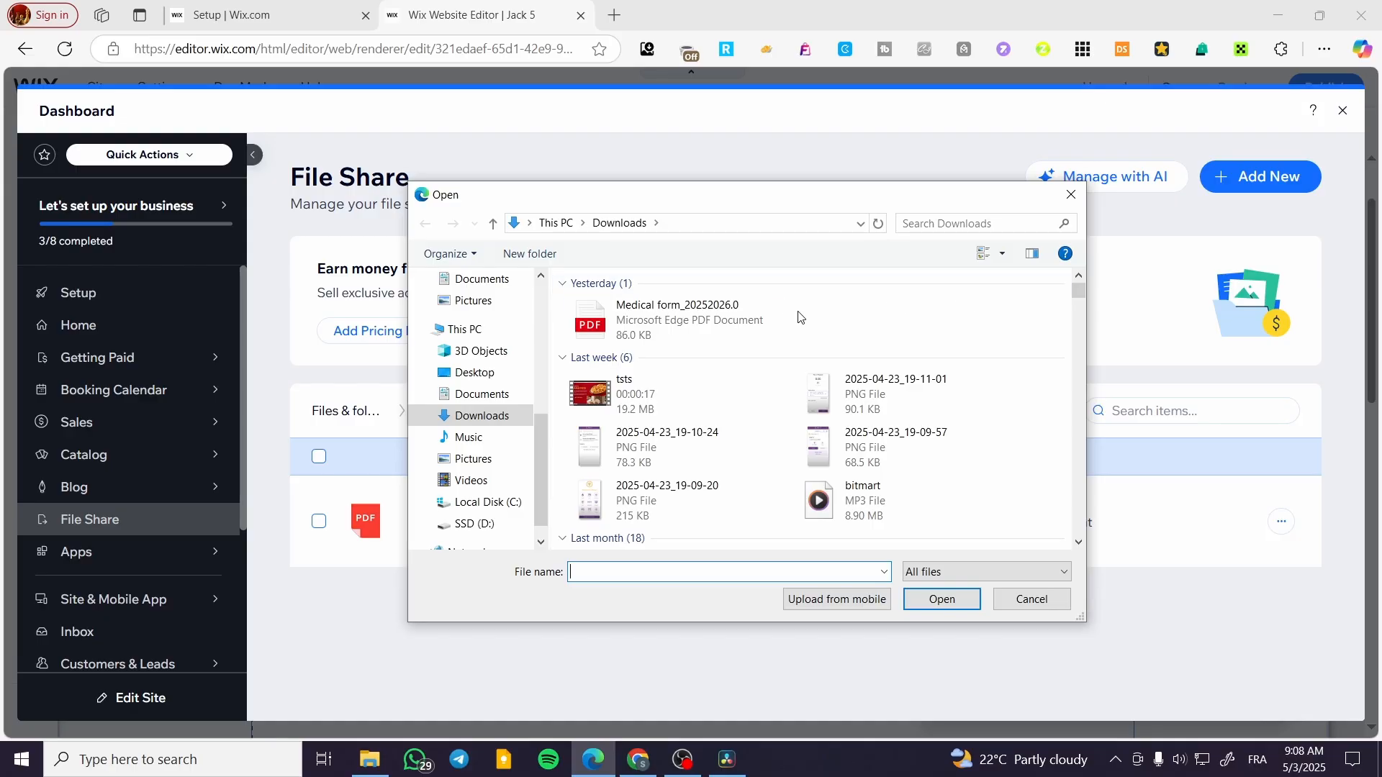
pyautogui.click(759, 324)
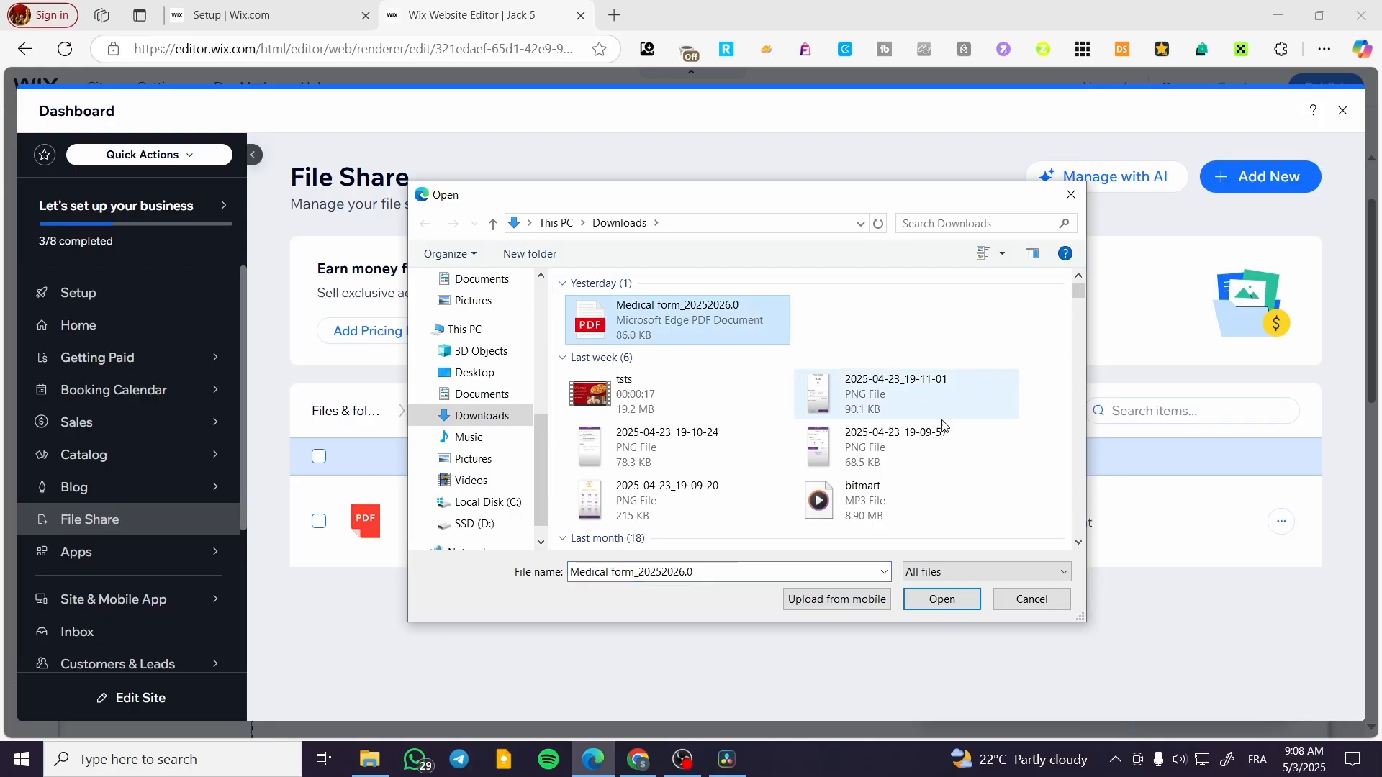
pyautogui.click(942, 599)
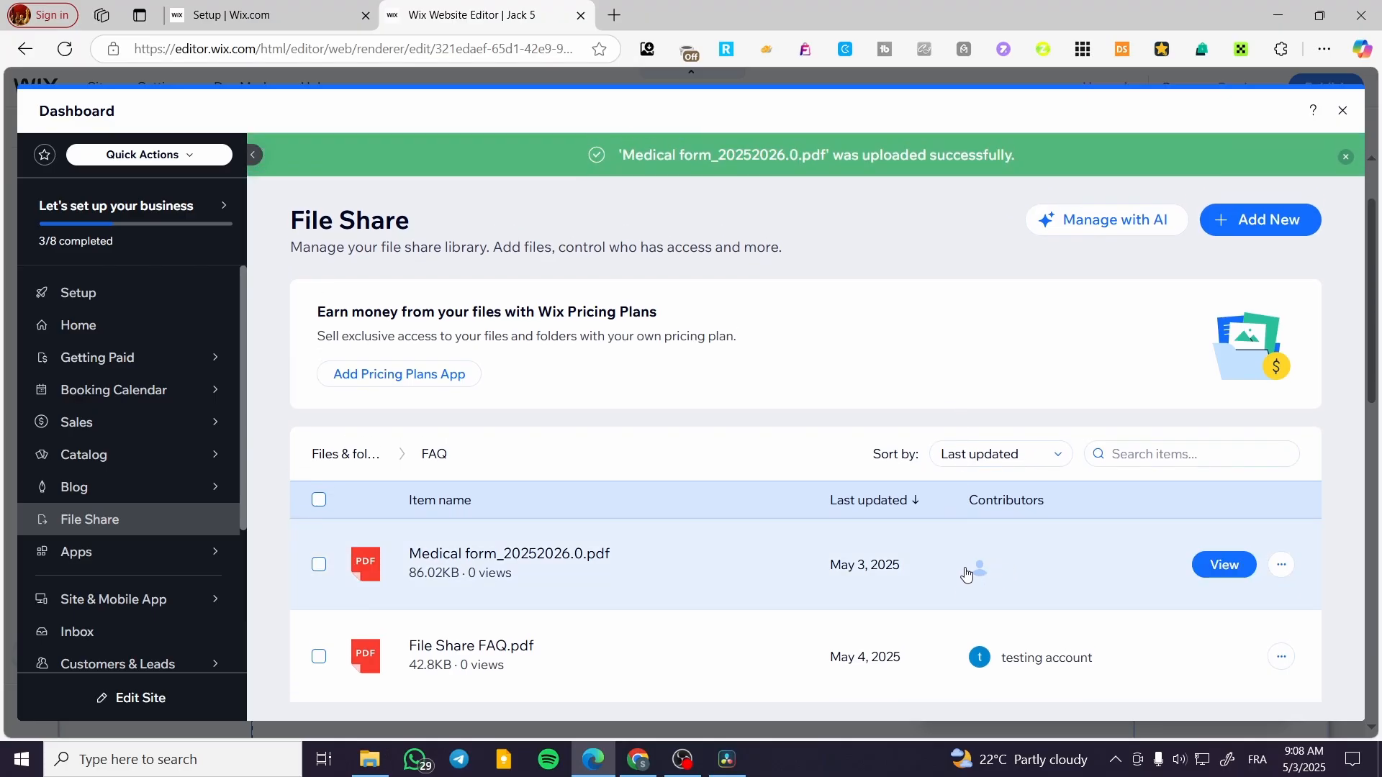
# Check the individual and bulk actions available for Medical form_20252026.0.pdf, leaving the file unselected.
pyautogui.click(1281, 566)
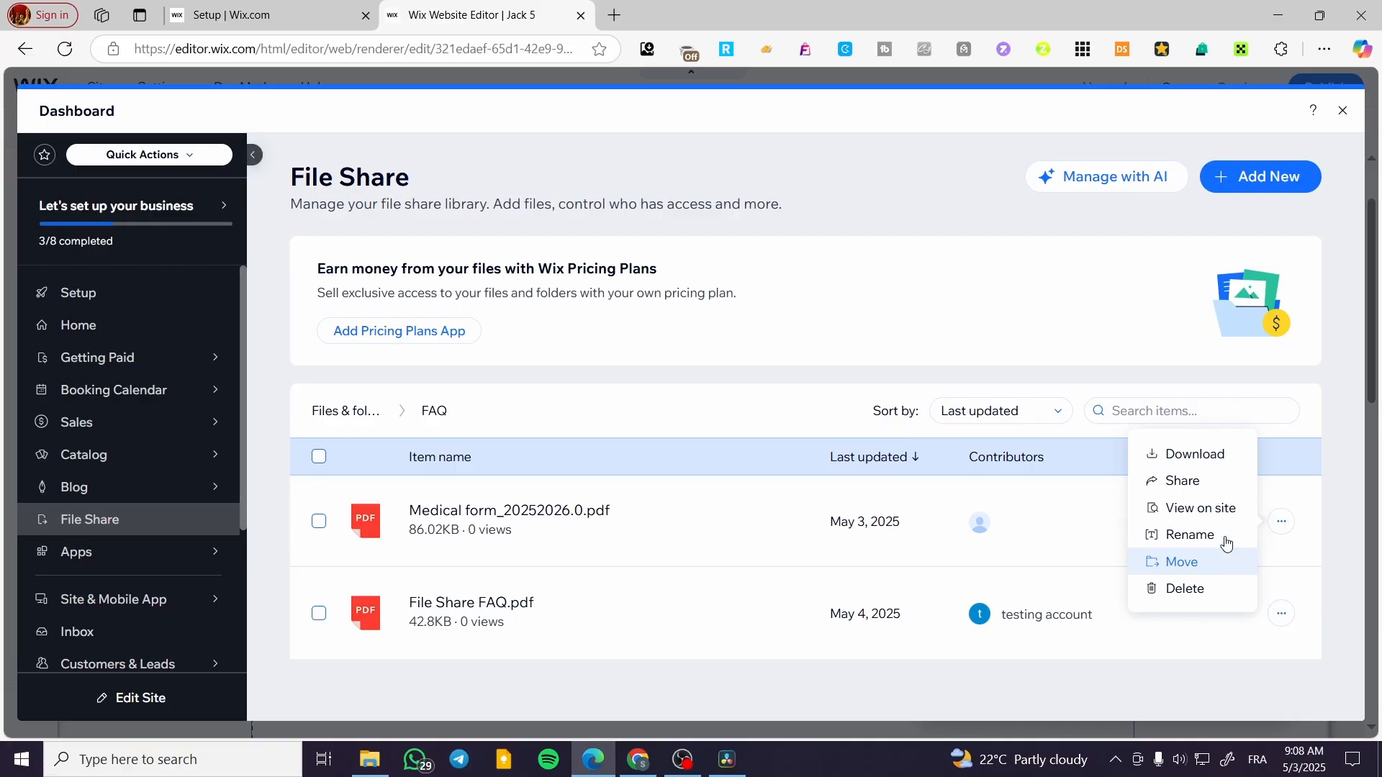
pyautogui.click(321, 527)
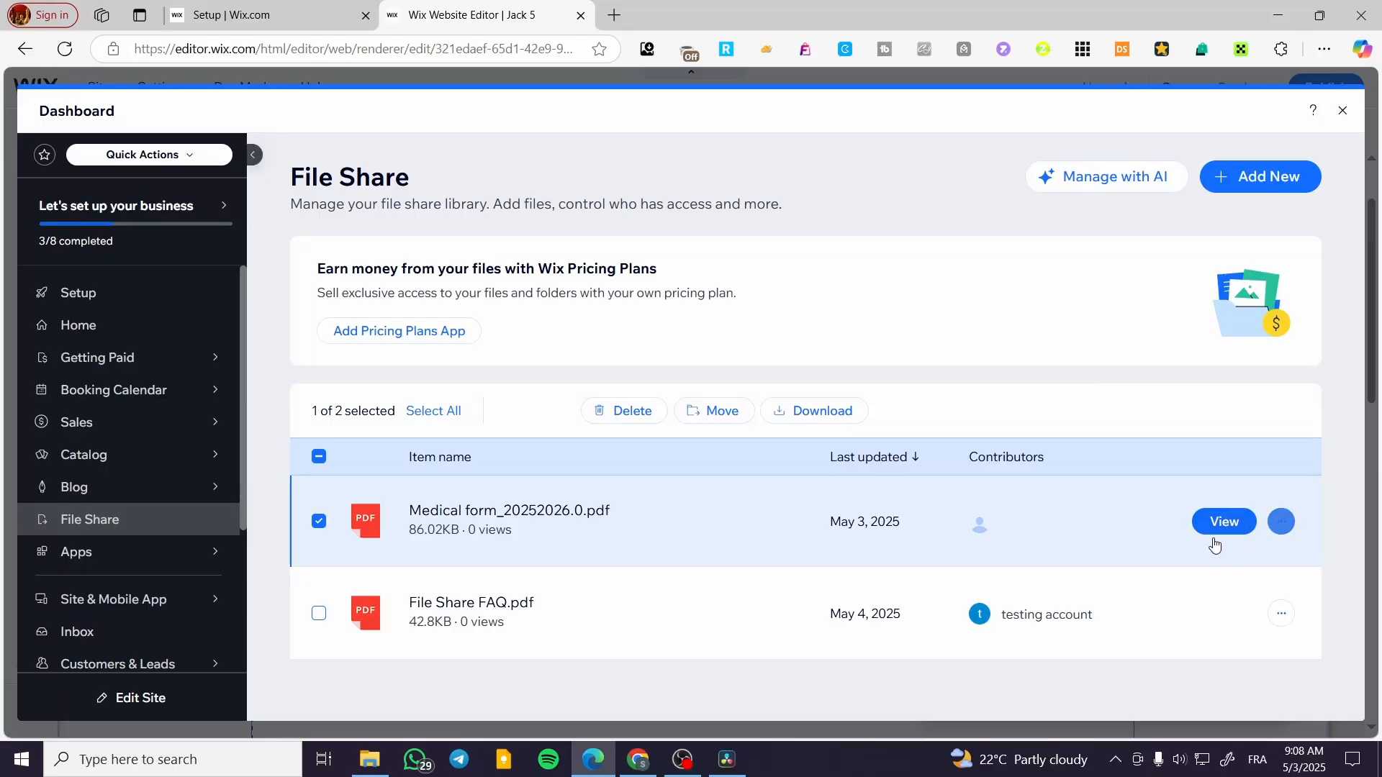
pyautogui.click(320, 520)
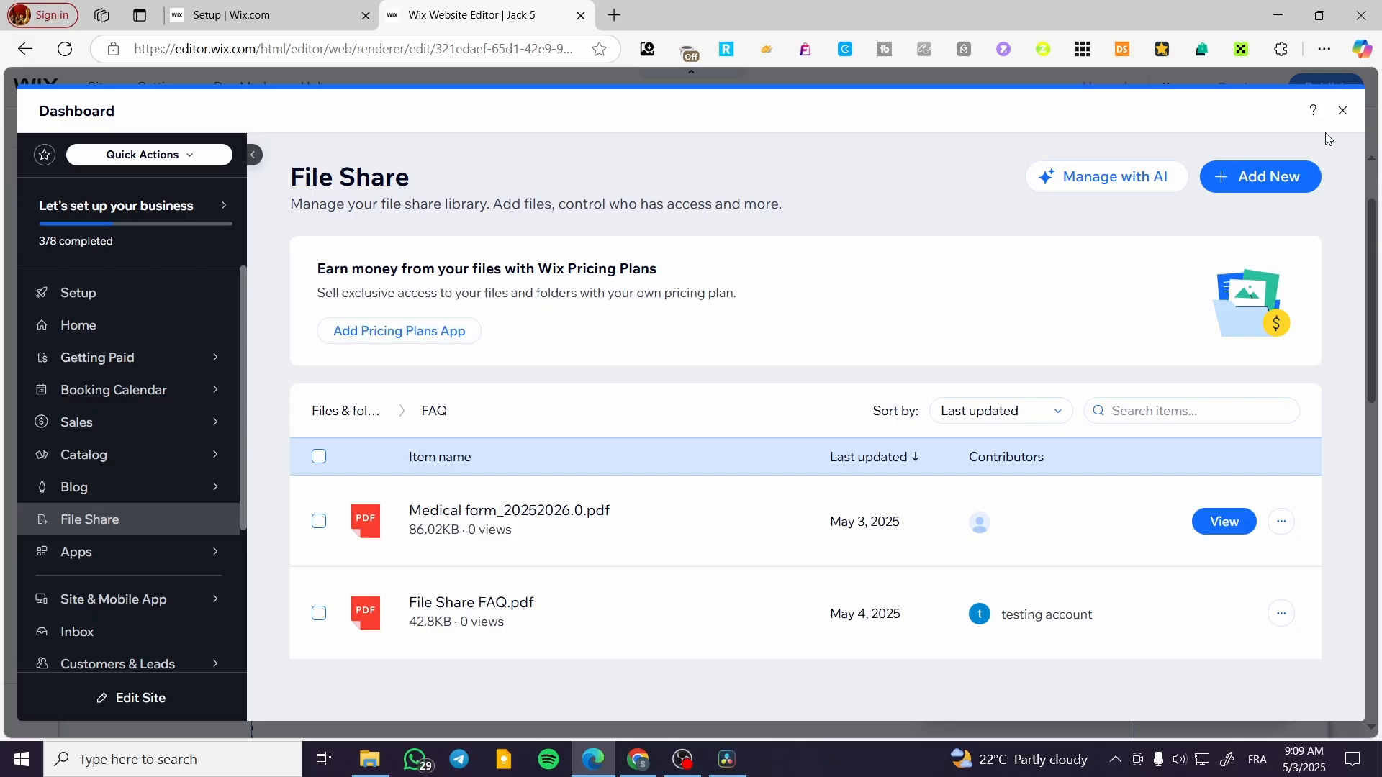
# Leave the dashboard and examine the library permissions, including the choices for who can view and download items.
pyautogui.click(1342, 112)
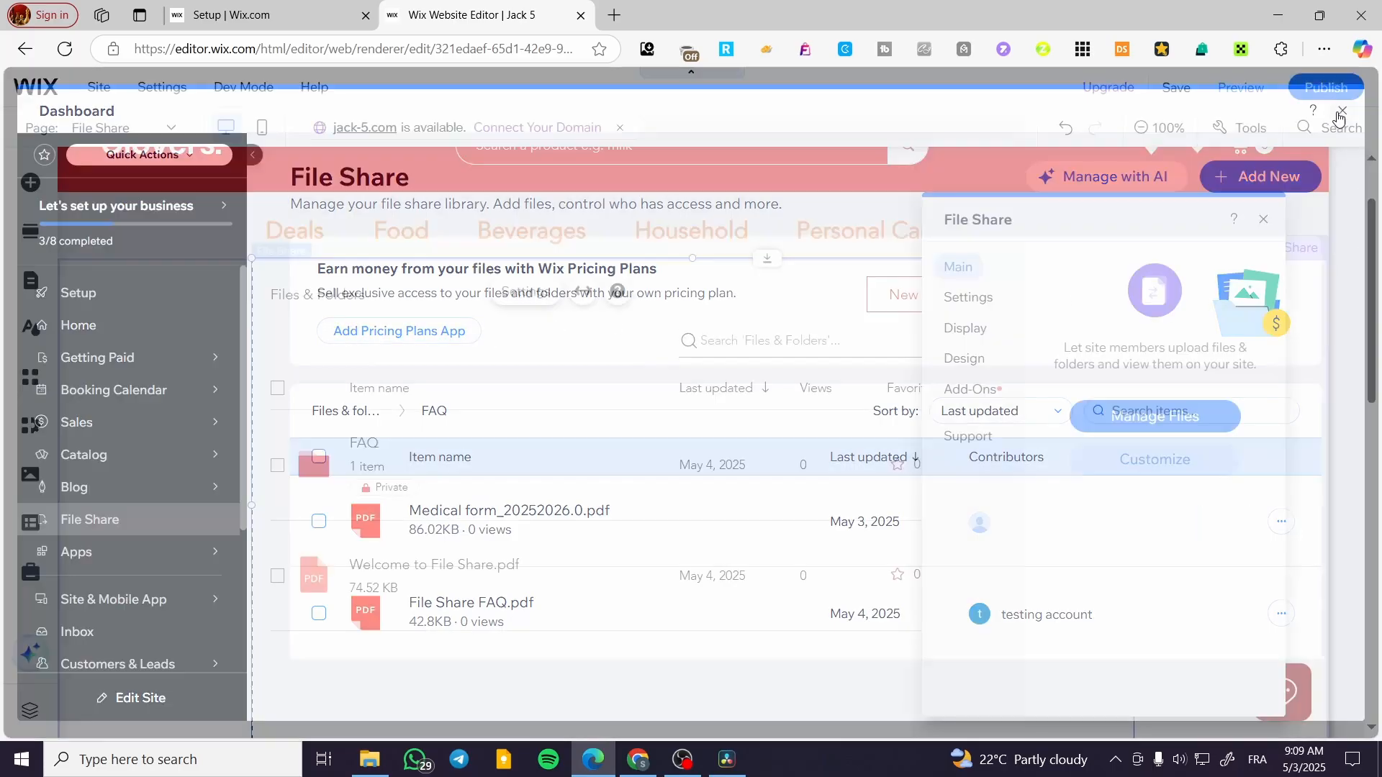
pyautogui.click(1189, 464)
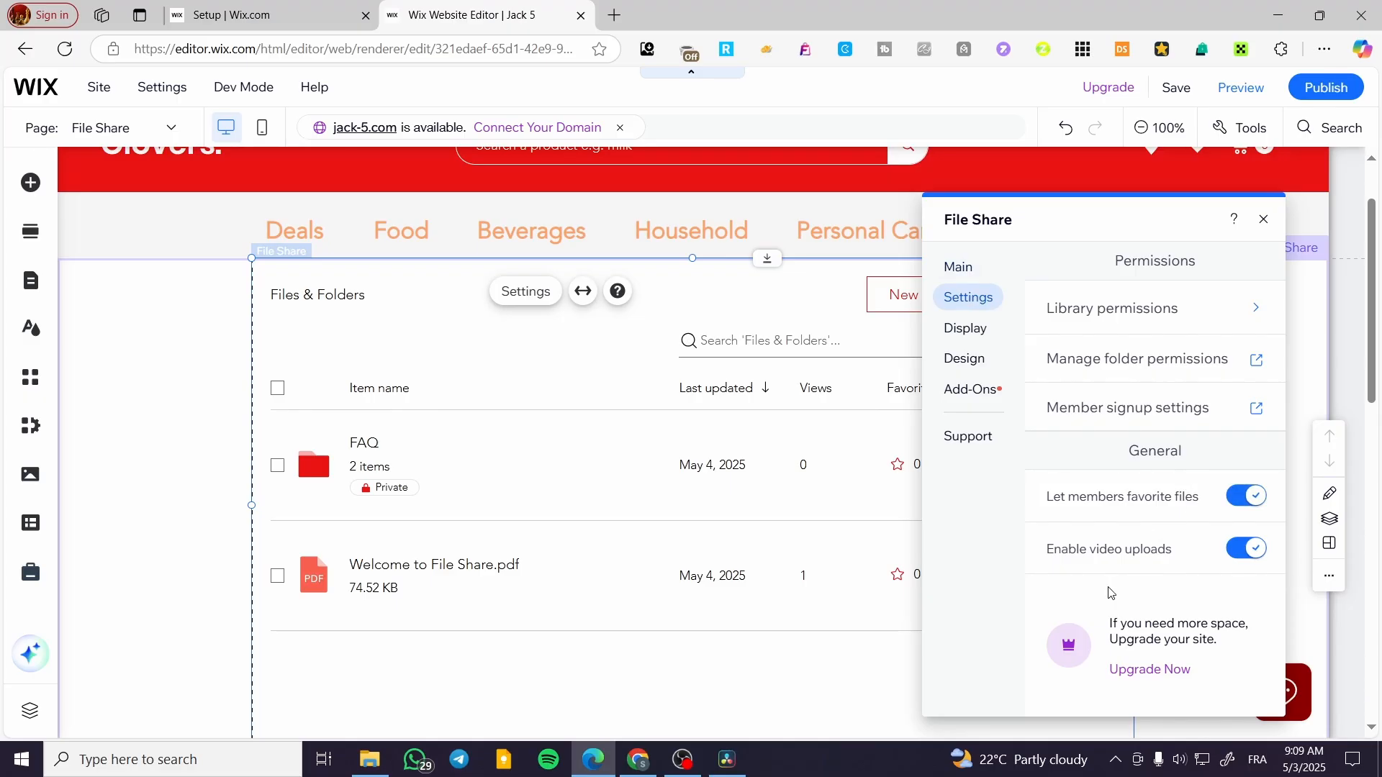
pyautogui.click(1169, 320)
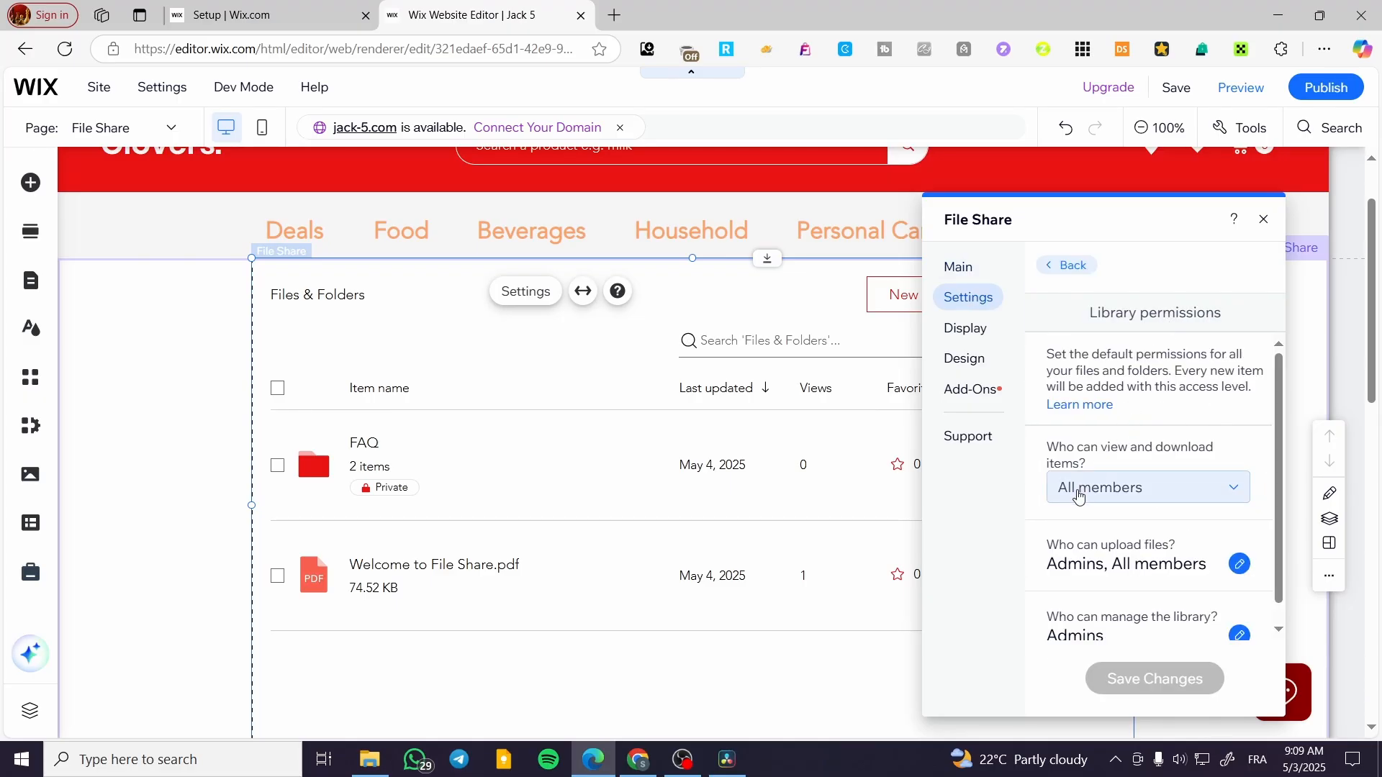
pyautogui.scroll(-1, 1209, 467)
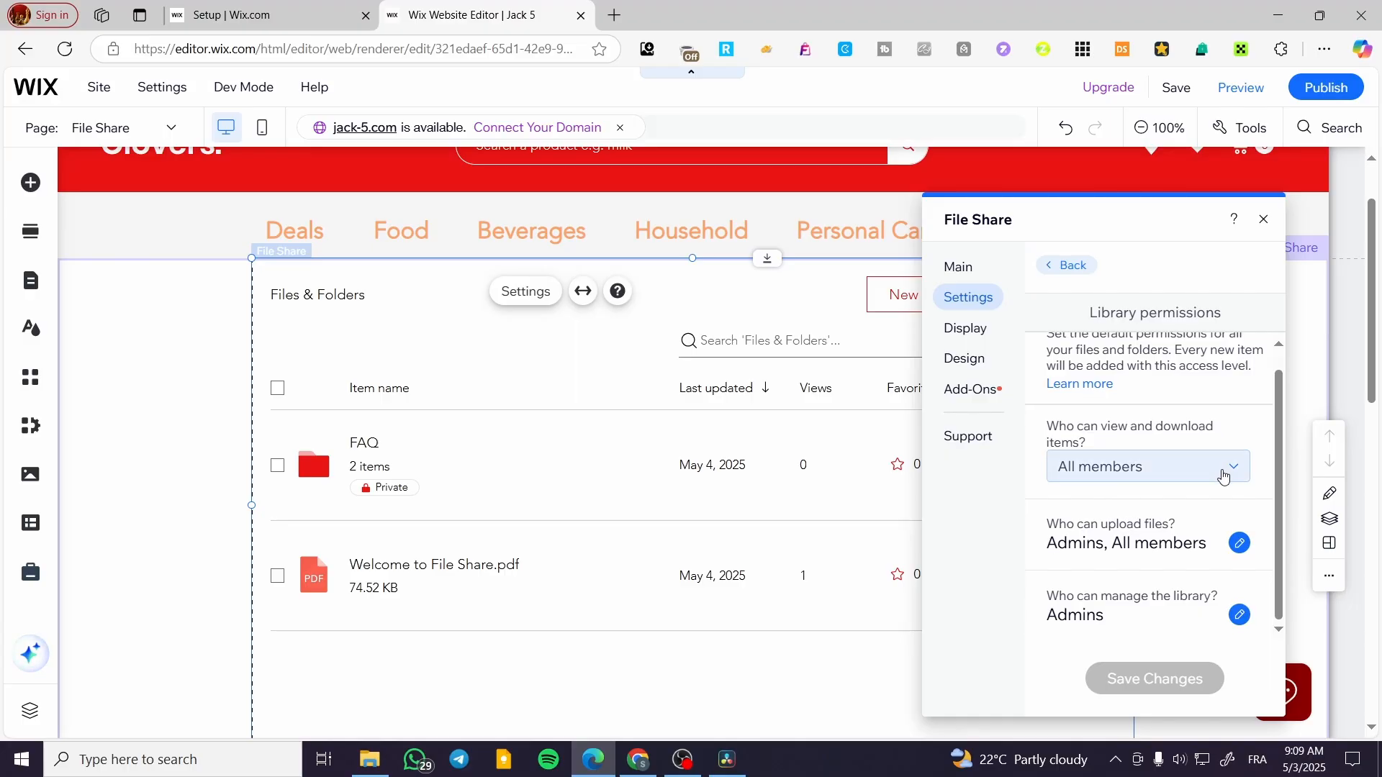
pyautogui.click(1212, 465)
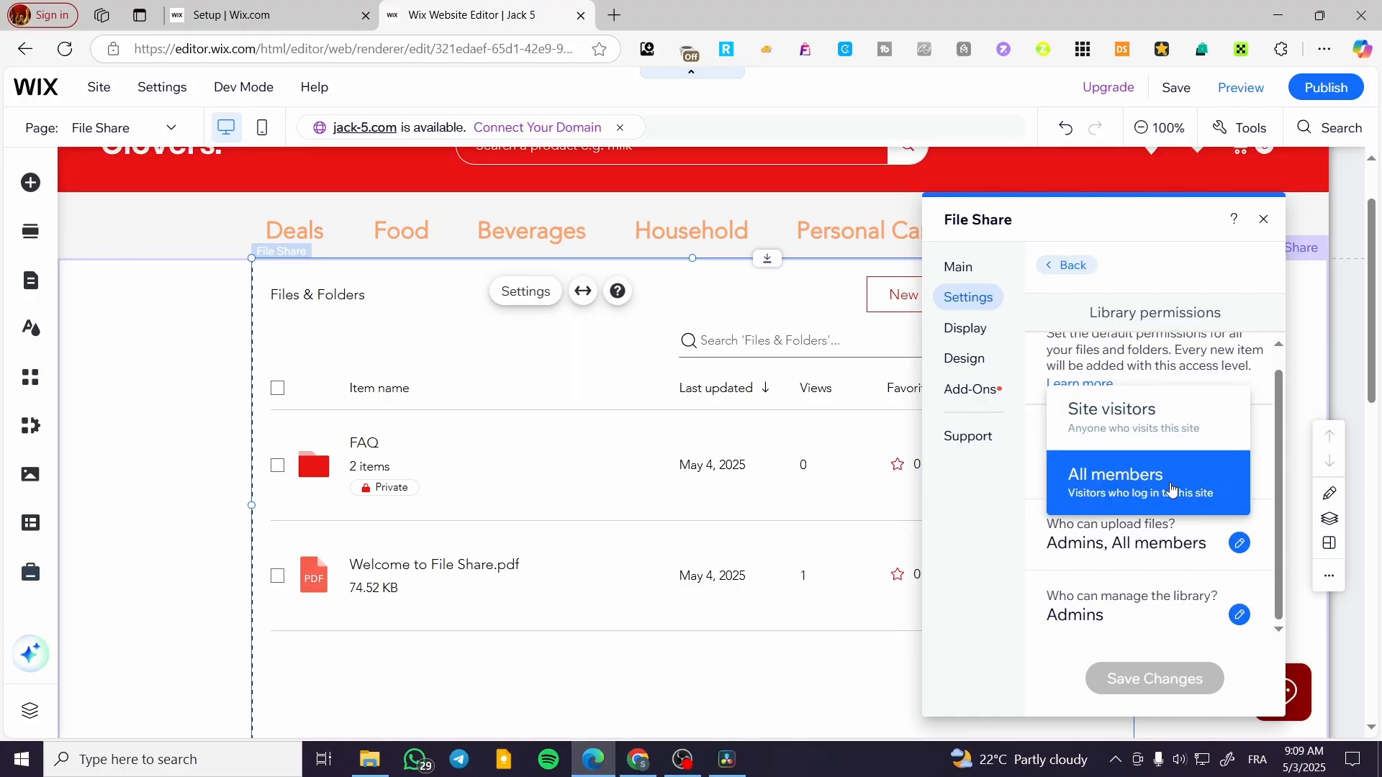
pyautogui.click(1027, 489)
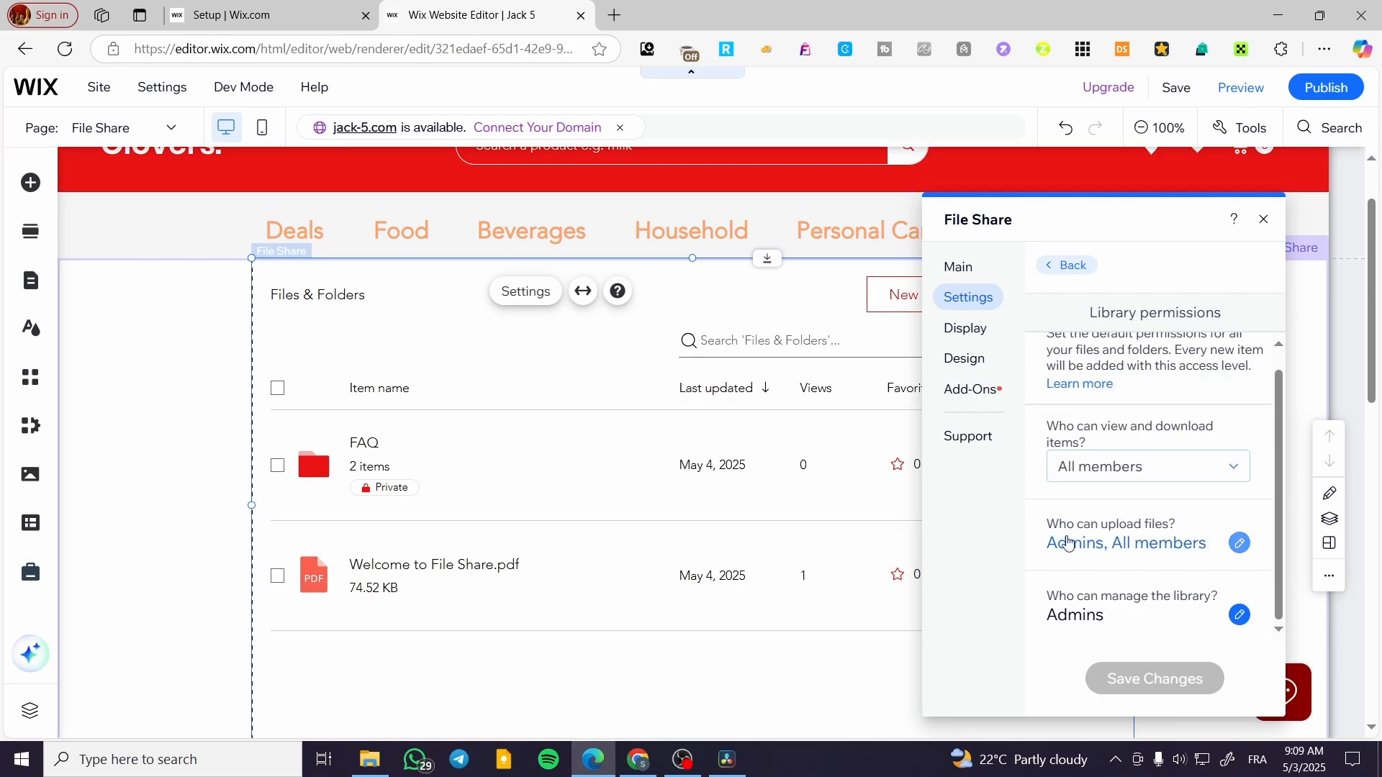
pyautogui.click(1239, 544)
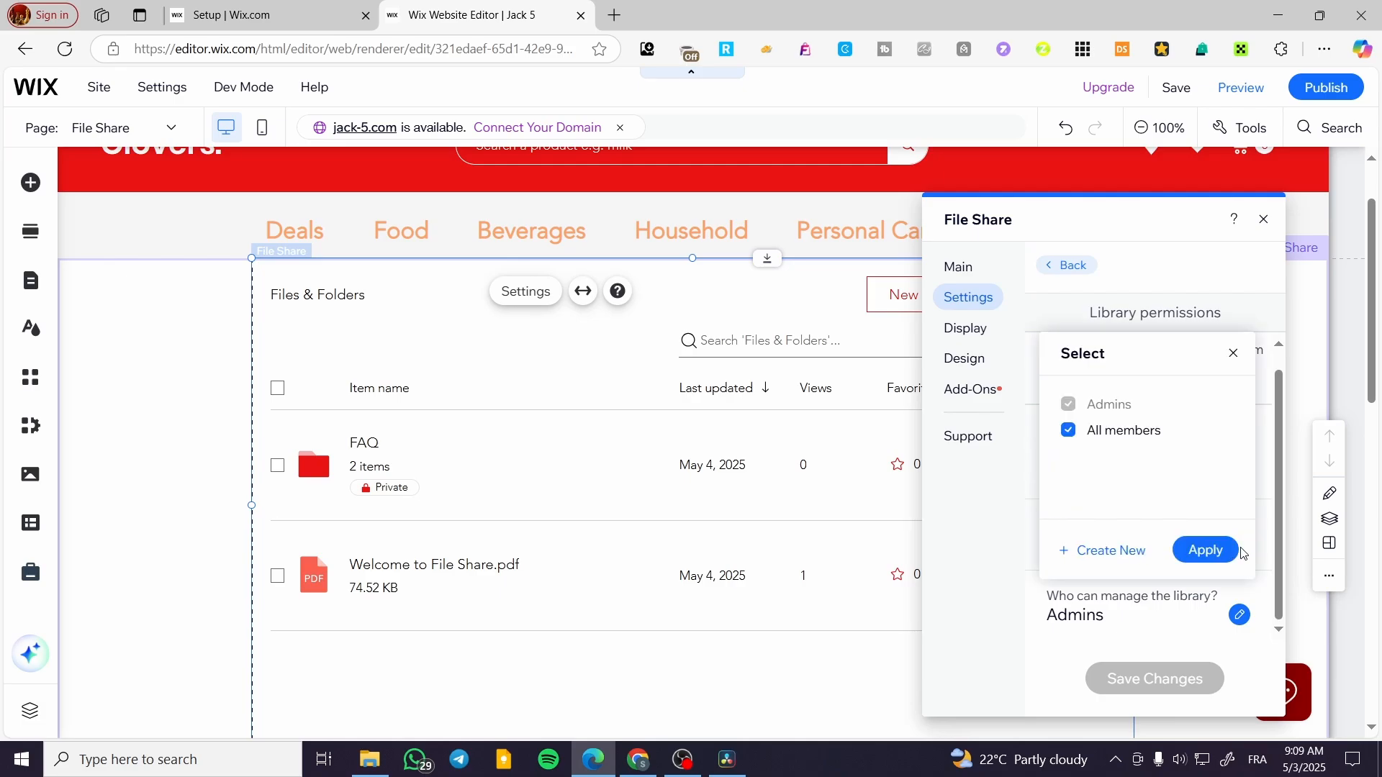
pyautogui.click(1069, 431)
pyautogui.click(1108, 556)
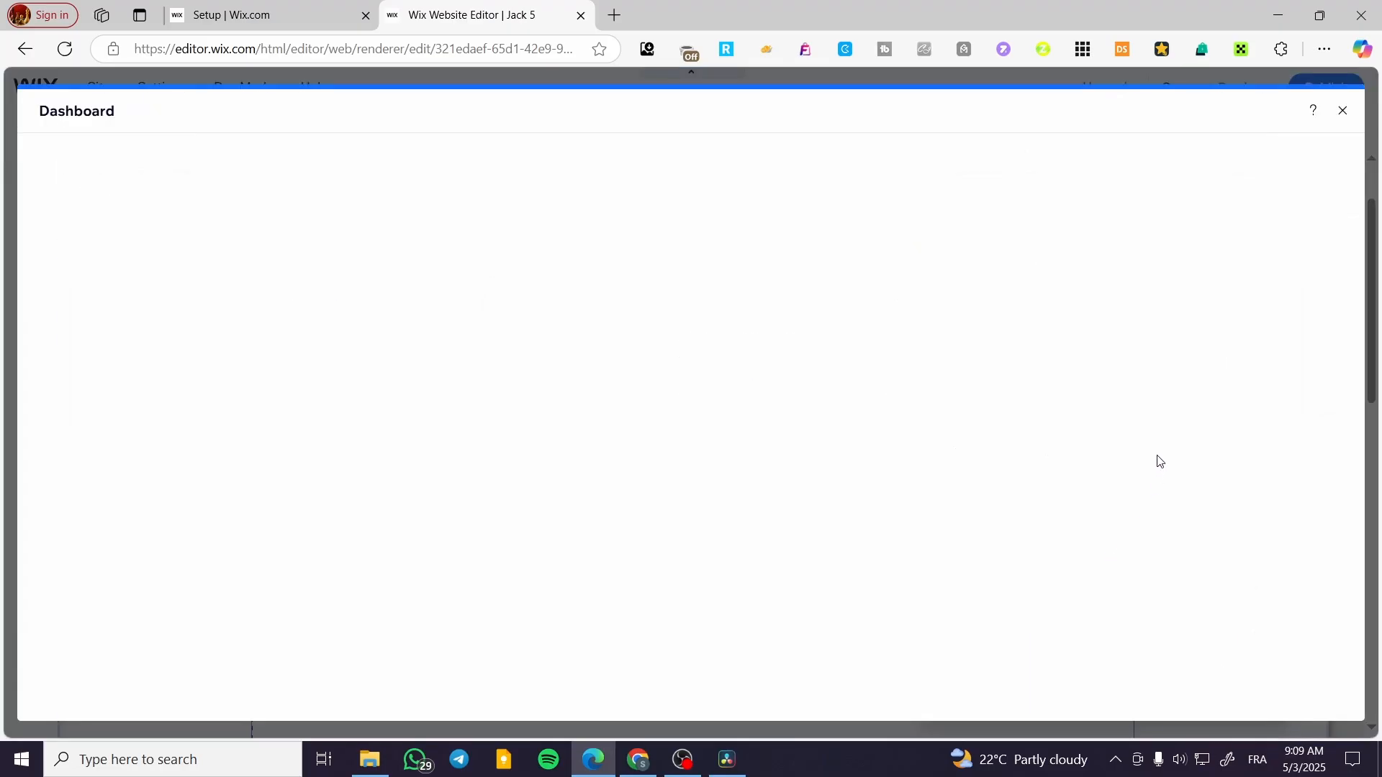
pyautogui.click(1338, 112)
pyautogui.click(1068, 429)
pyautogui.click(1205, 550)
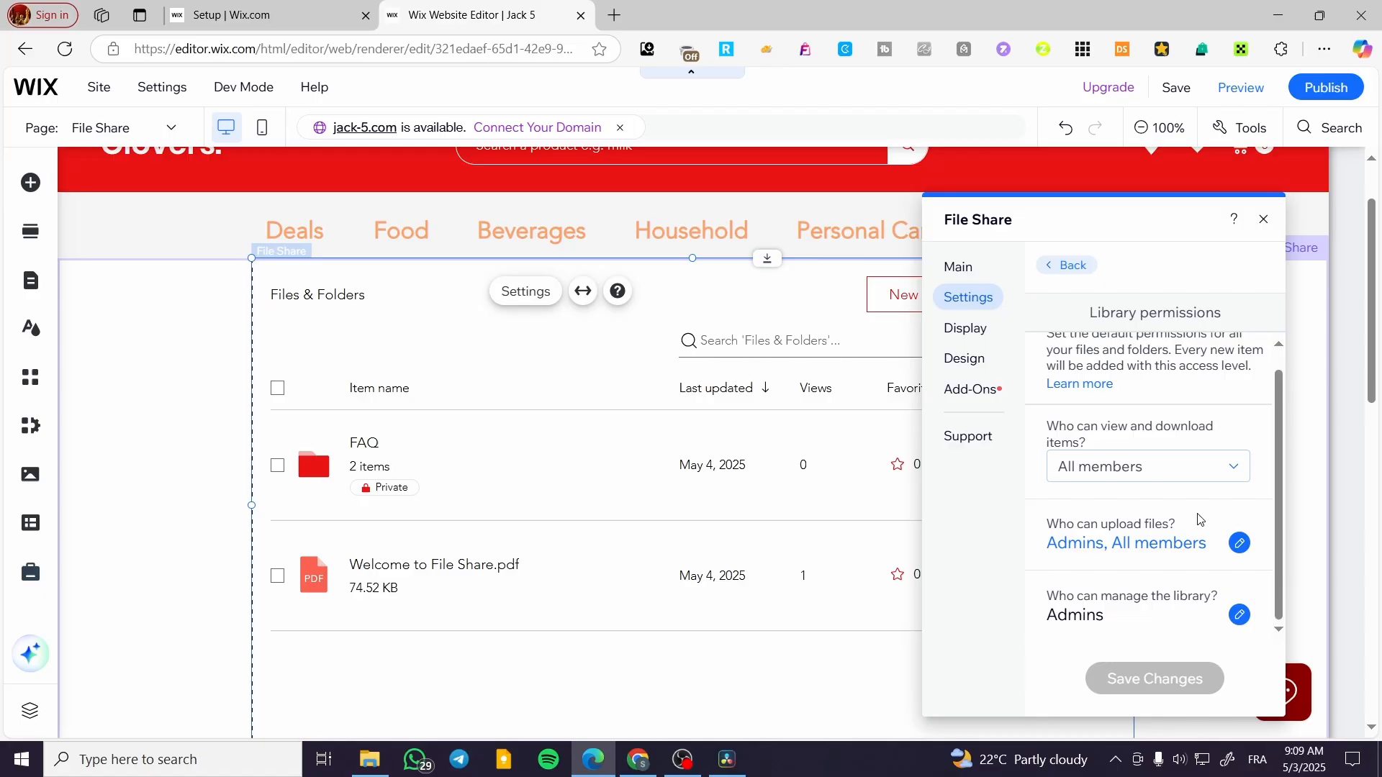
# Remove All members from the roles that can upload files, leaving only Admins.
pyautogui.click(1238, 542)
pyautogui.click(1068, 430)
pyautogui.click(1206, 550)
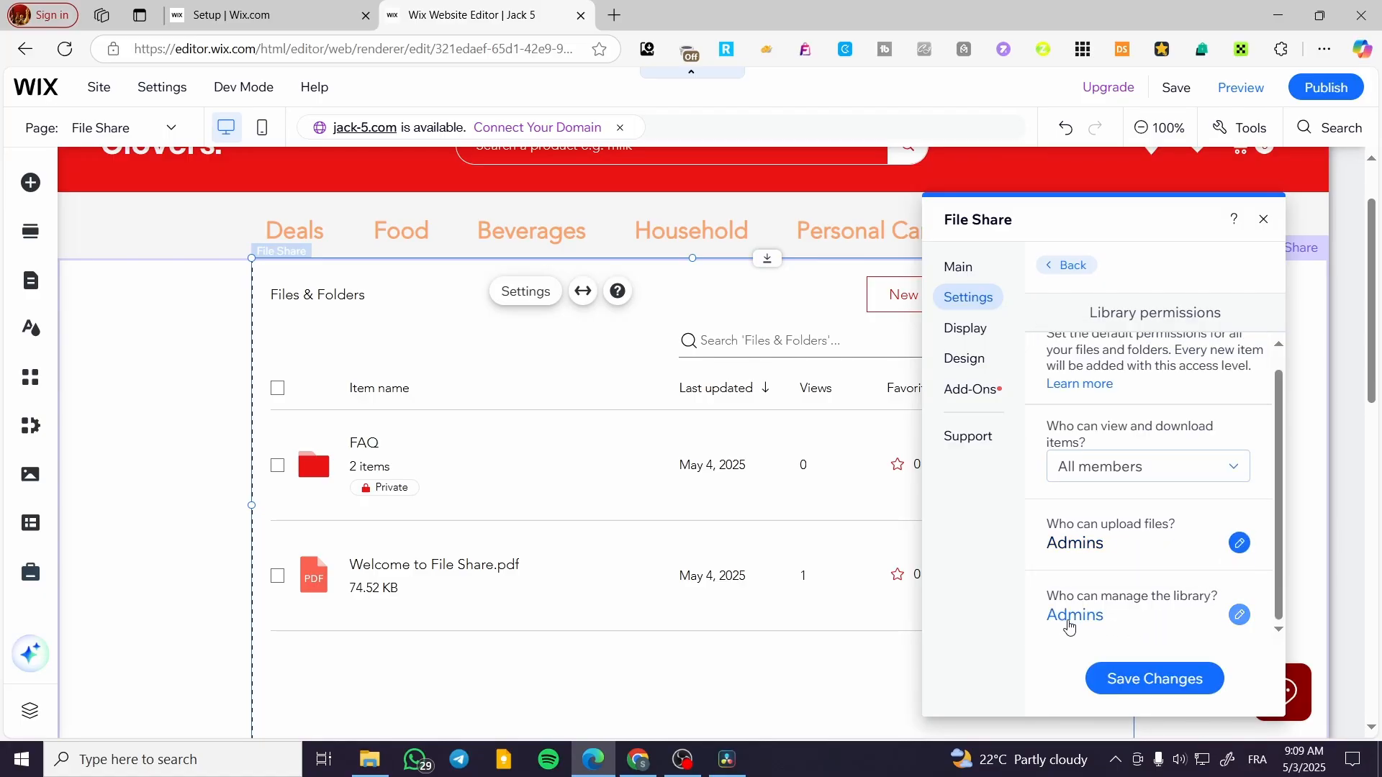
# Review which roles can manage the library and the display options for the file list.
pyautogui.click(1239, 616)
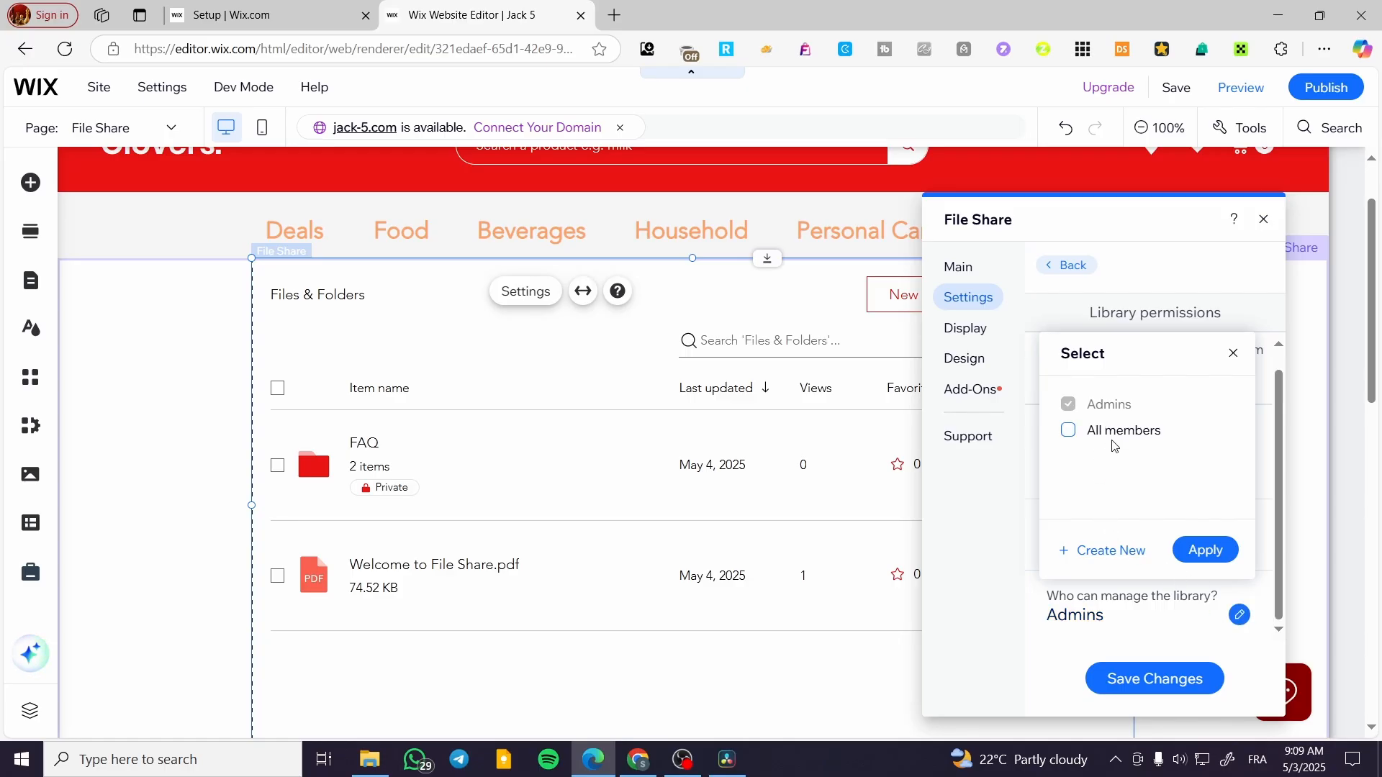
pyautogui.click(1233, 354)
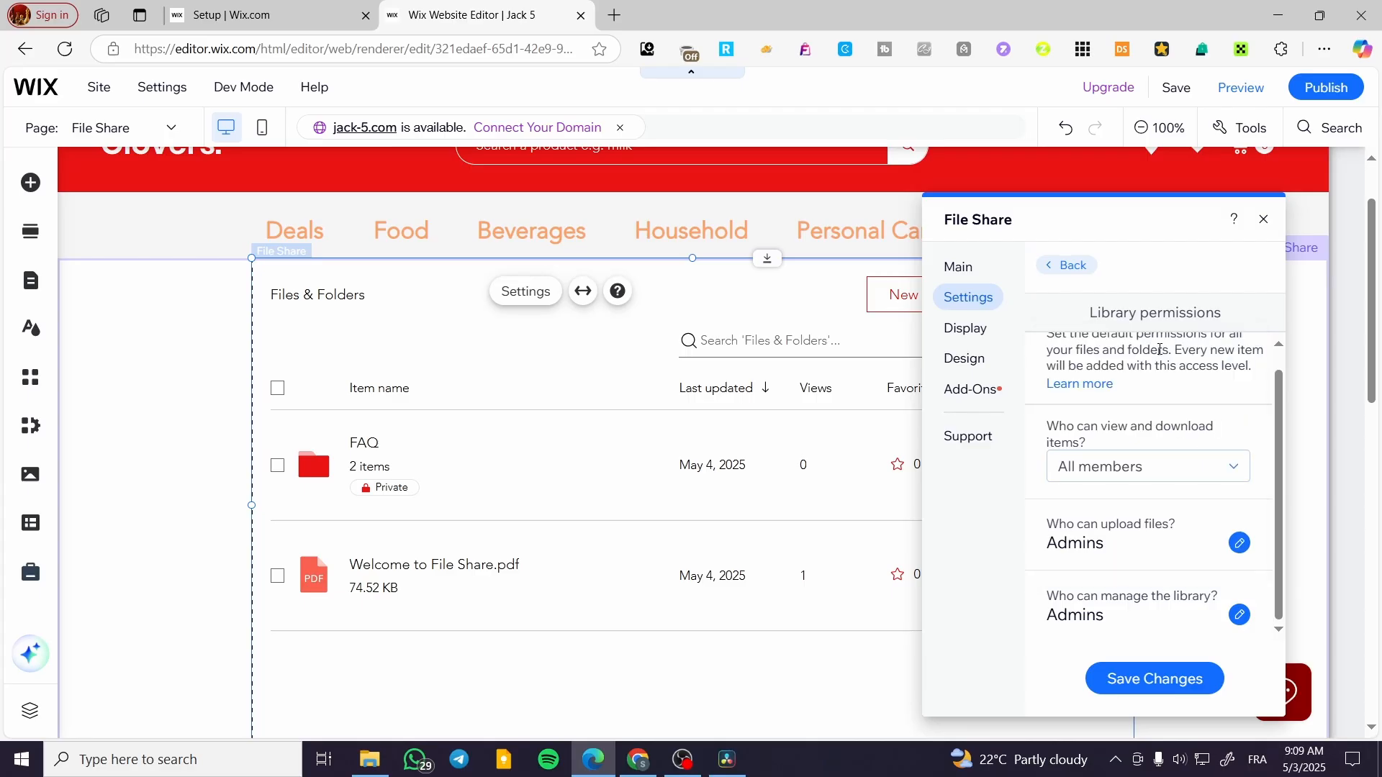
pyautogui.click(987, 330)
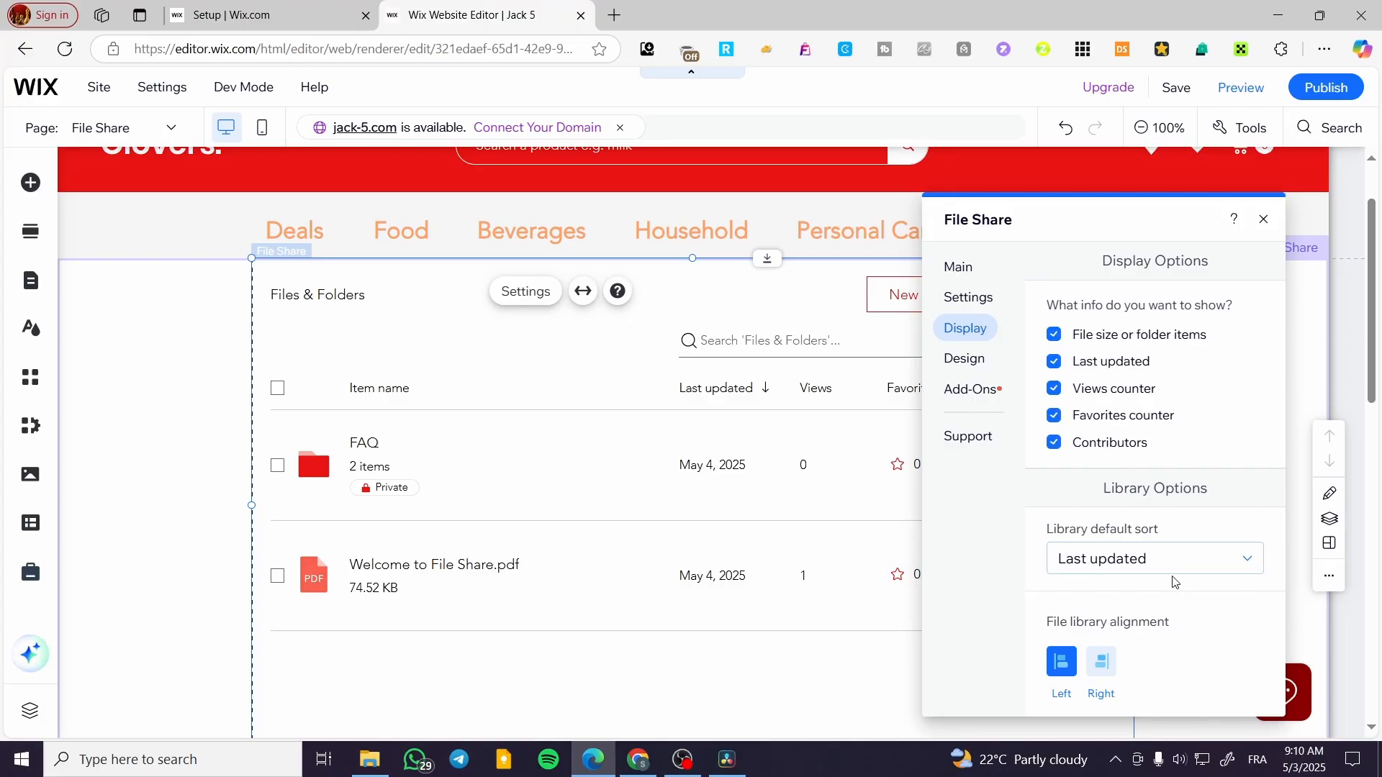
# Try the Line style for the file and folder icons and switch back to the Fill style.
pyautogui.click(991, 367)
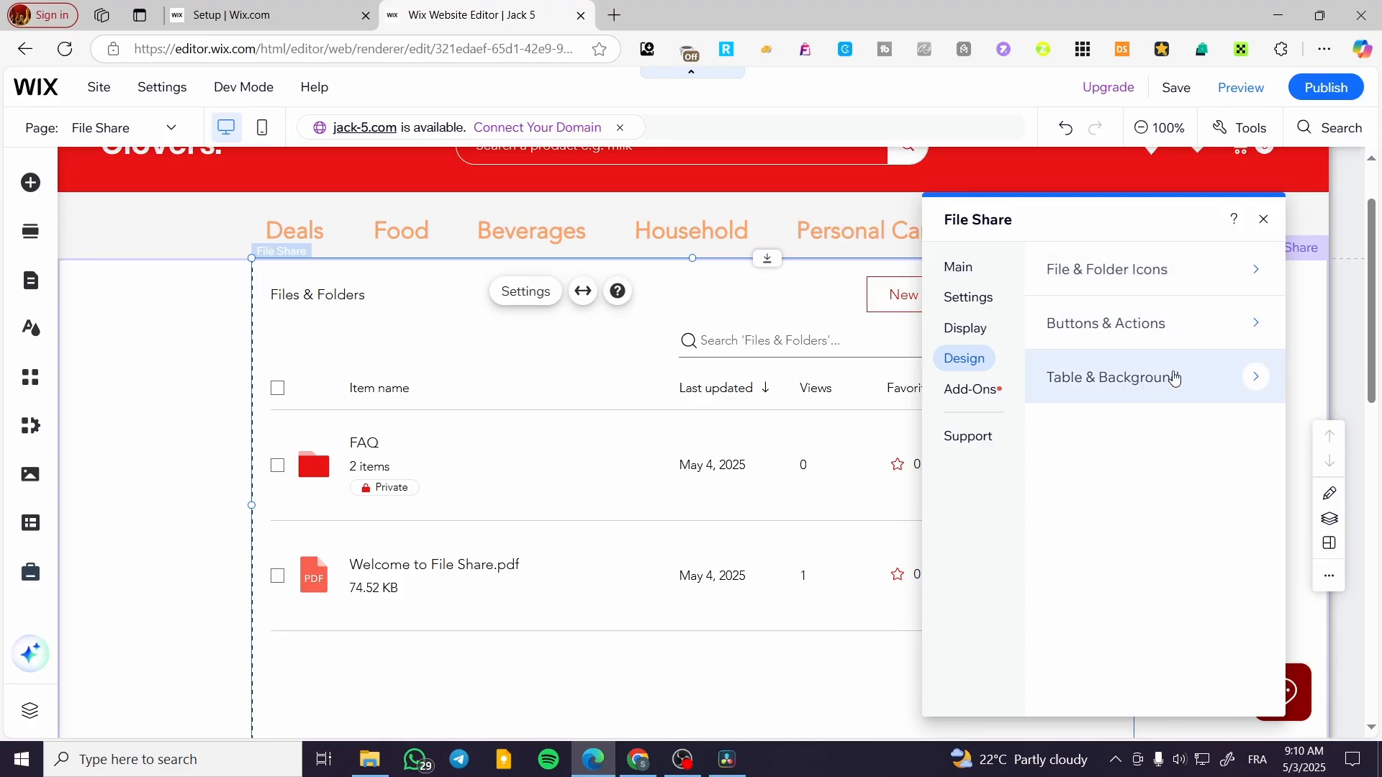
pyautogui.click(1213, 280)
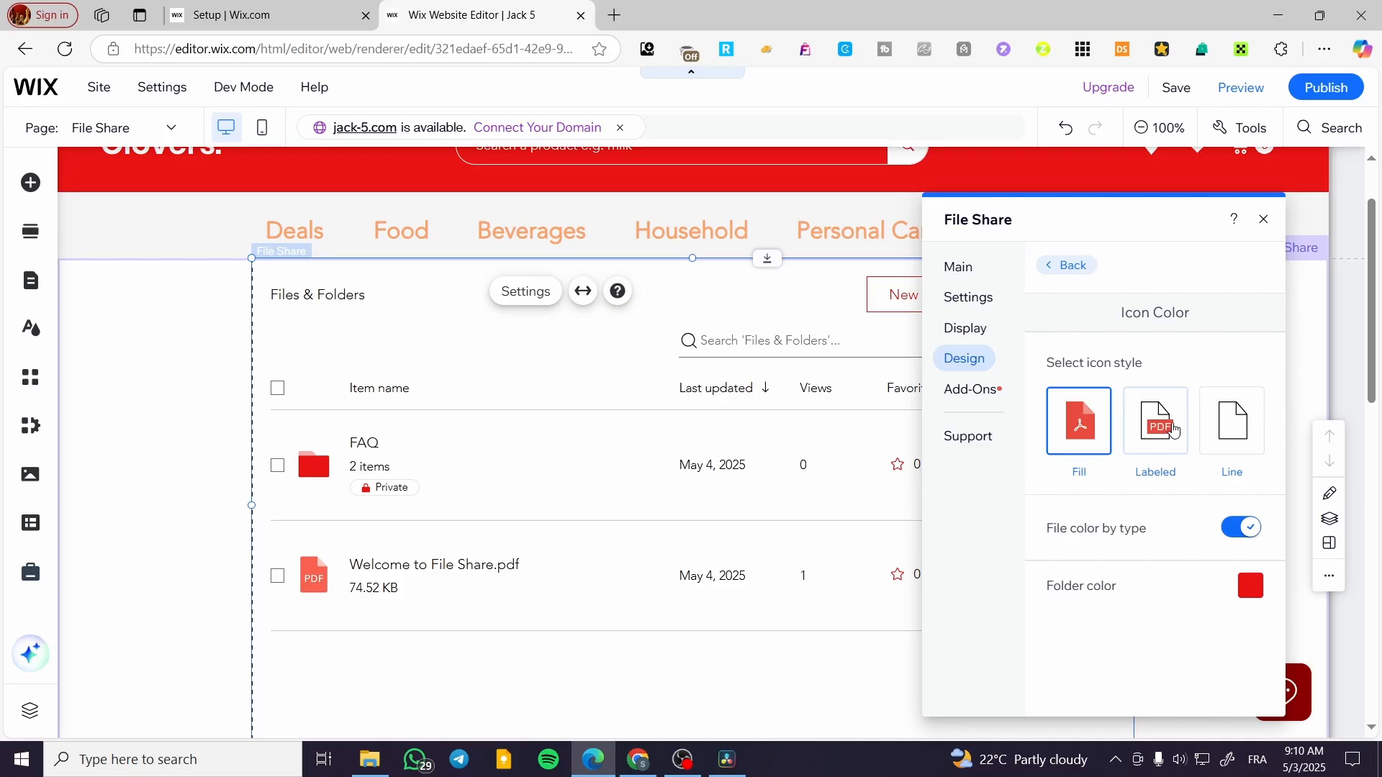
pyautogui.click(1229, 423)
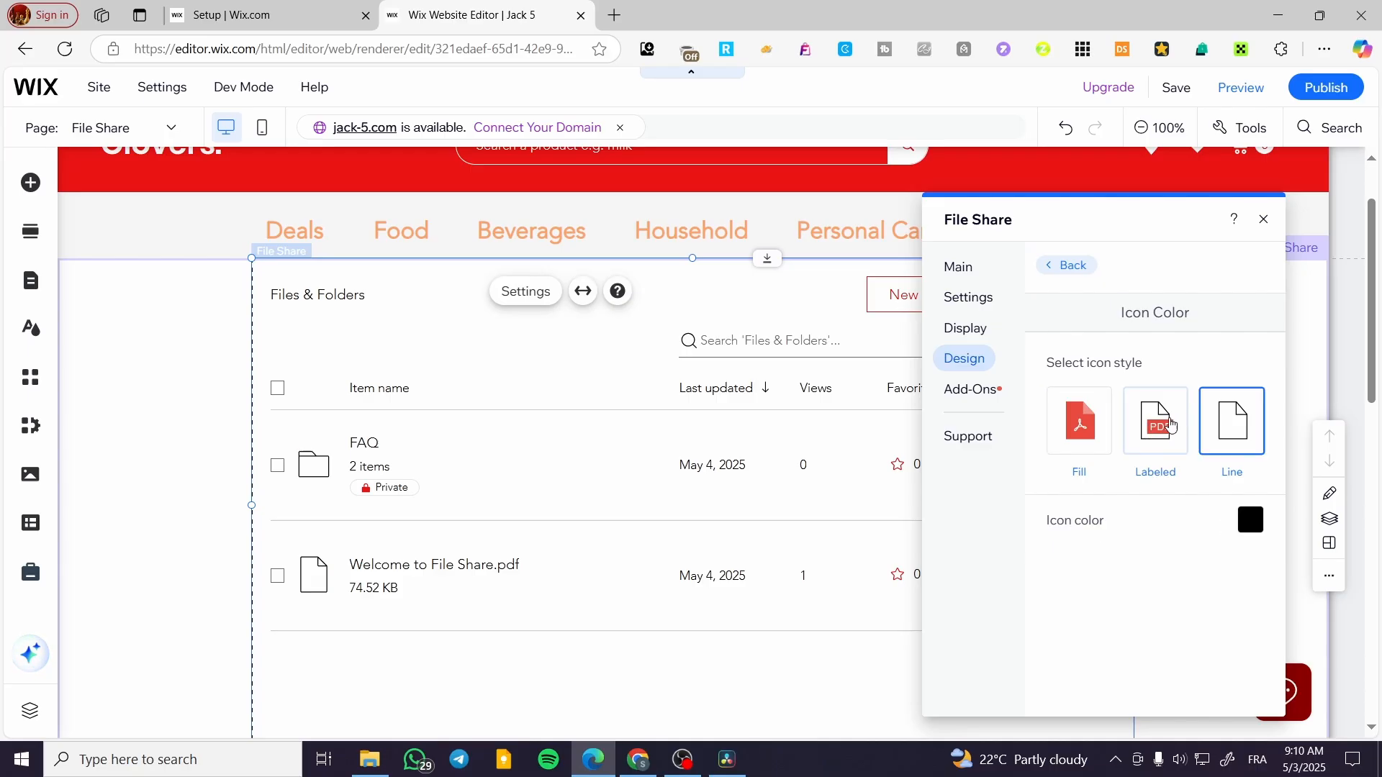
pyautogui.click(1087, 428)
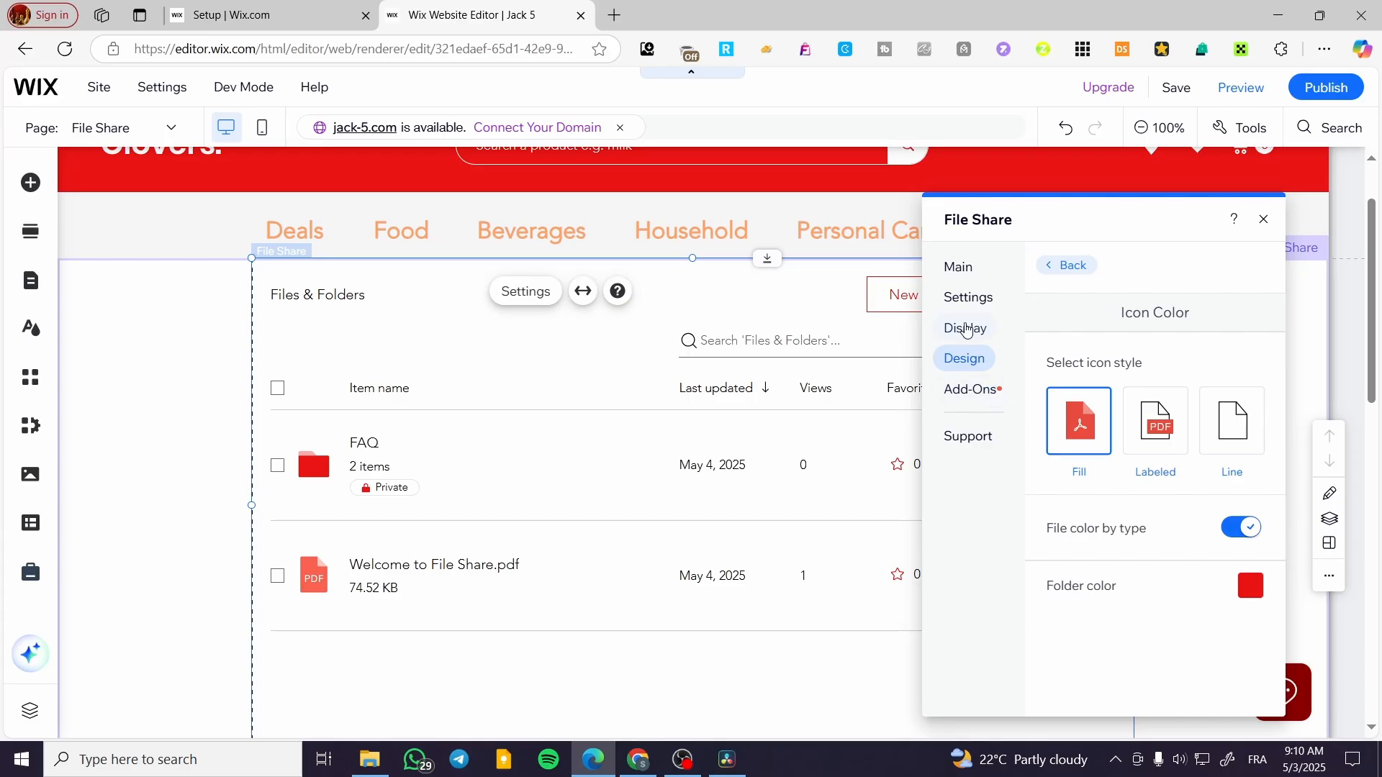
# Examine the Buttons & Actions and Table & Background design options and the add-ons, and close the File Share settings.
pyautogui.click(1063, 266)
pyautogui.click(1166, 321)
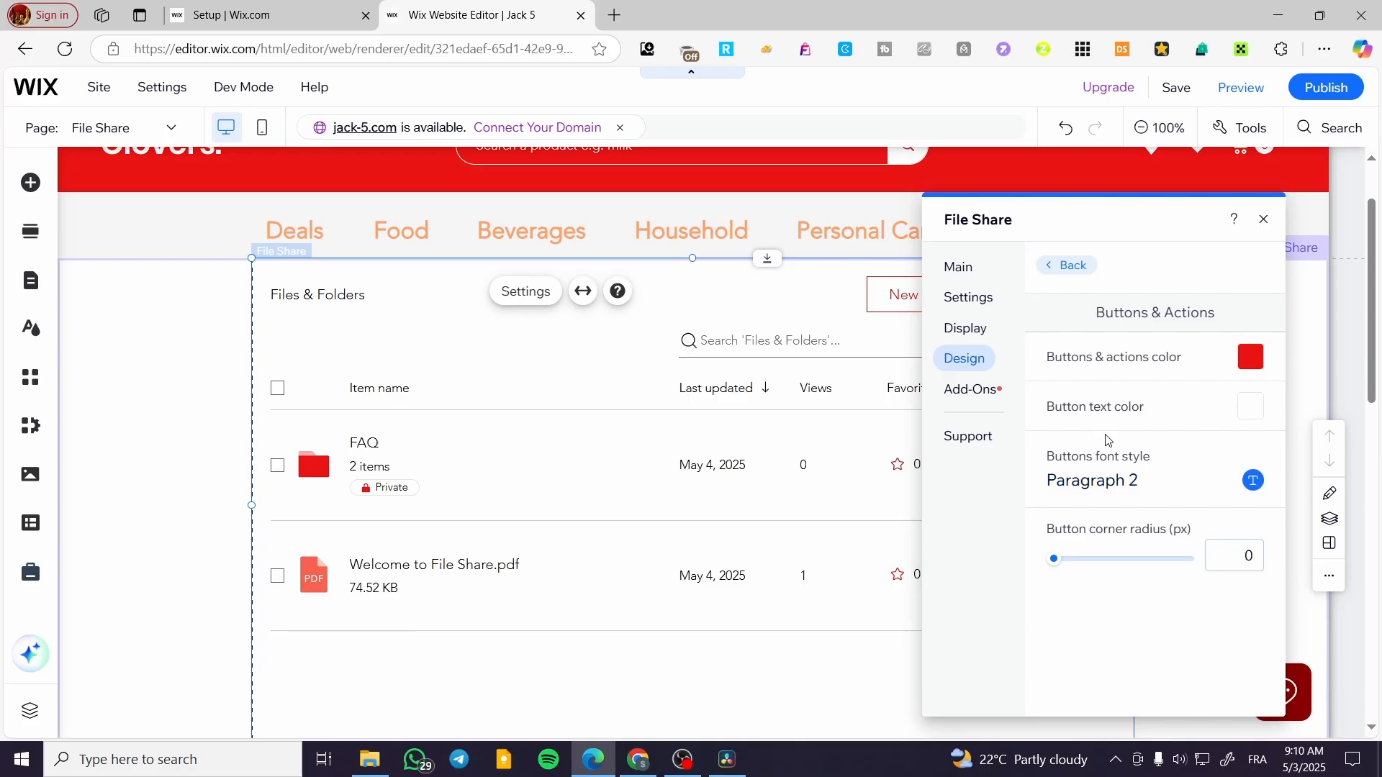
pyautogui.click(1050, 268)
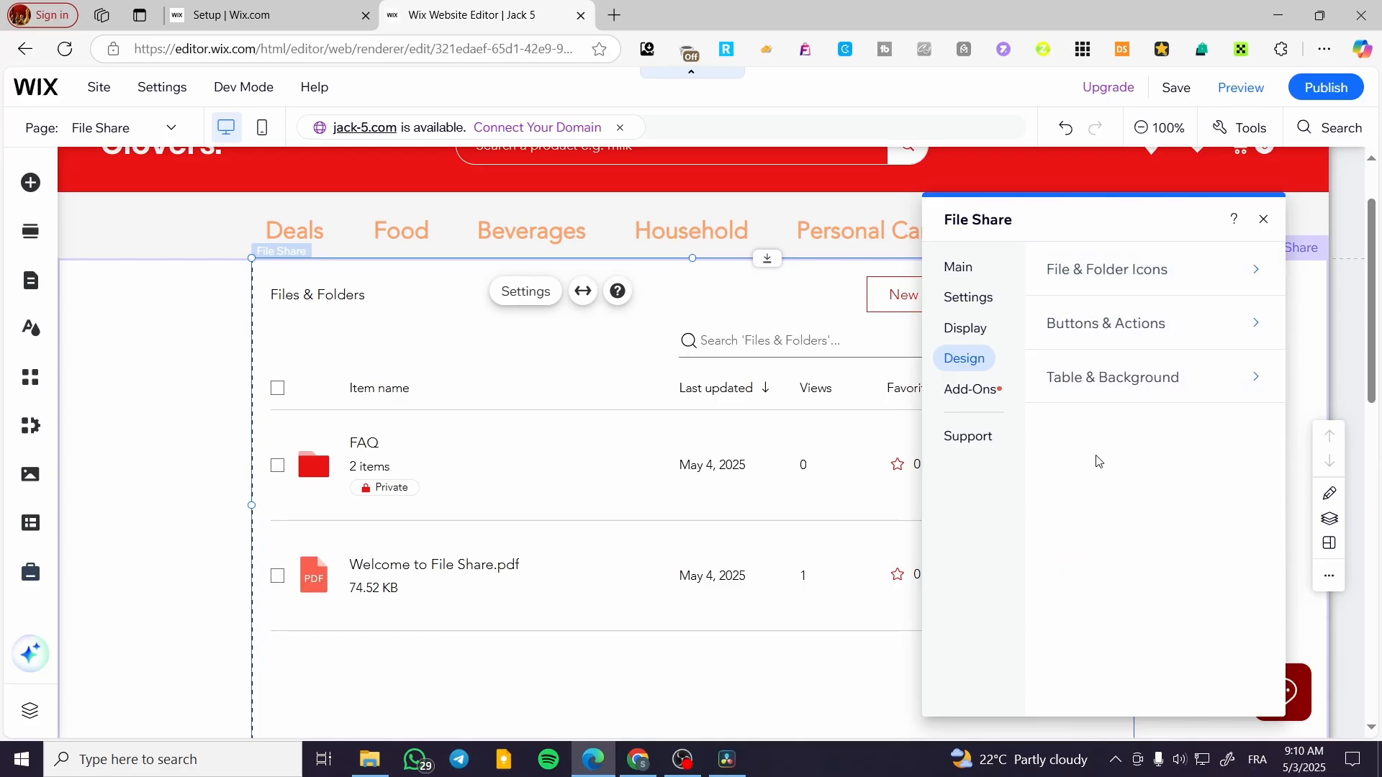
pyautogui.click(1145, 397)
pyautogui.click(1073, 265)
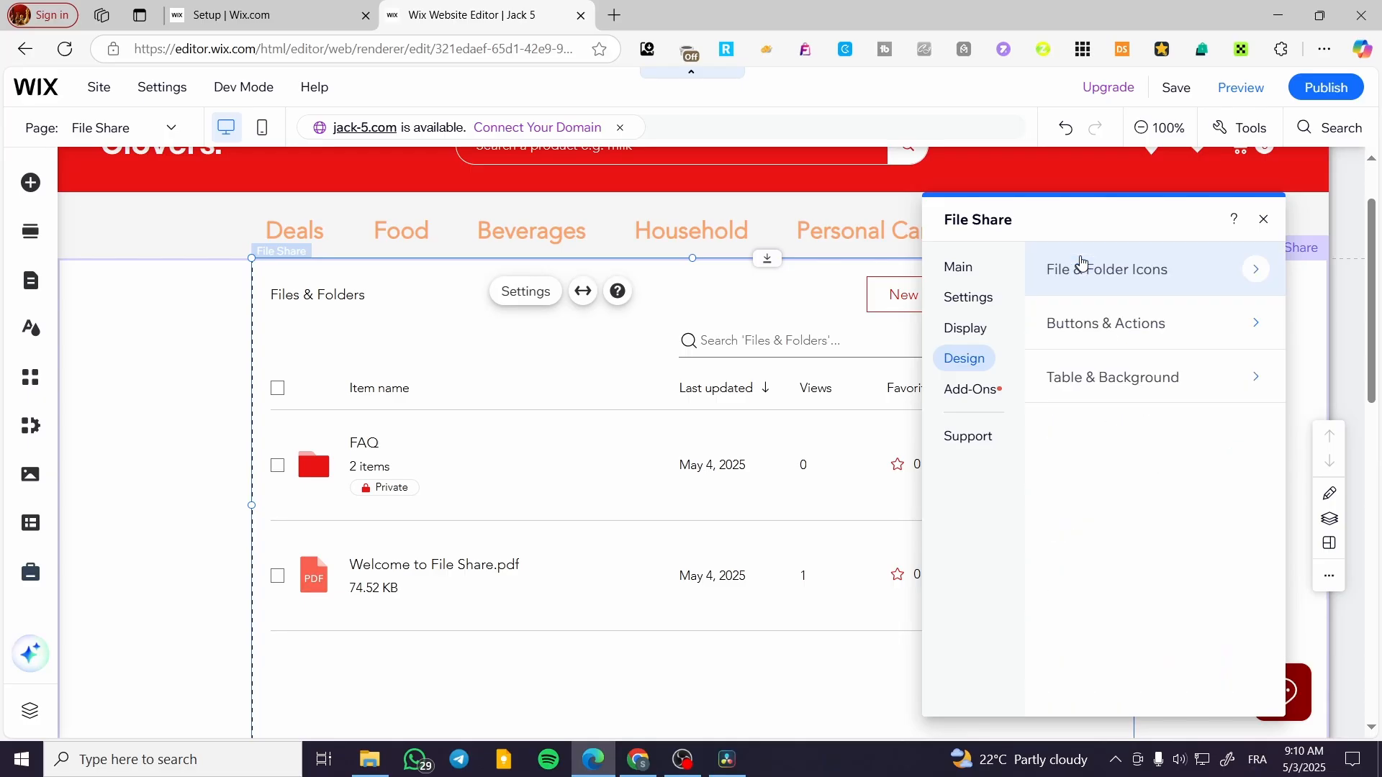
pyautogui.click(1175, 380)
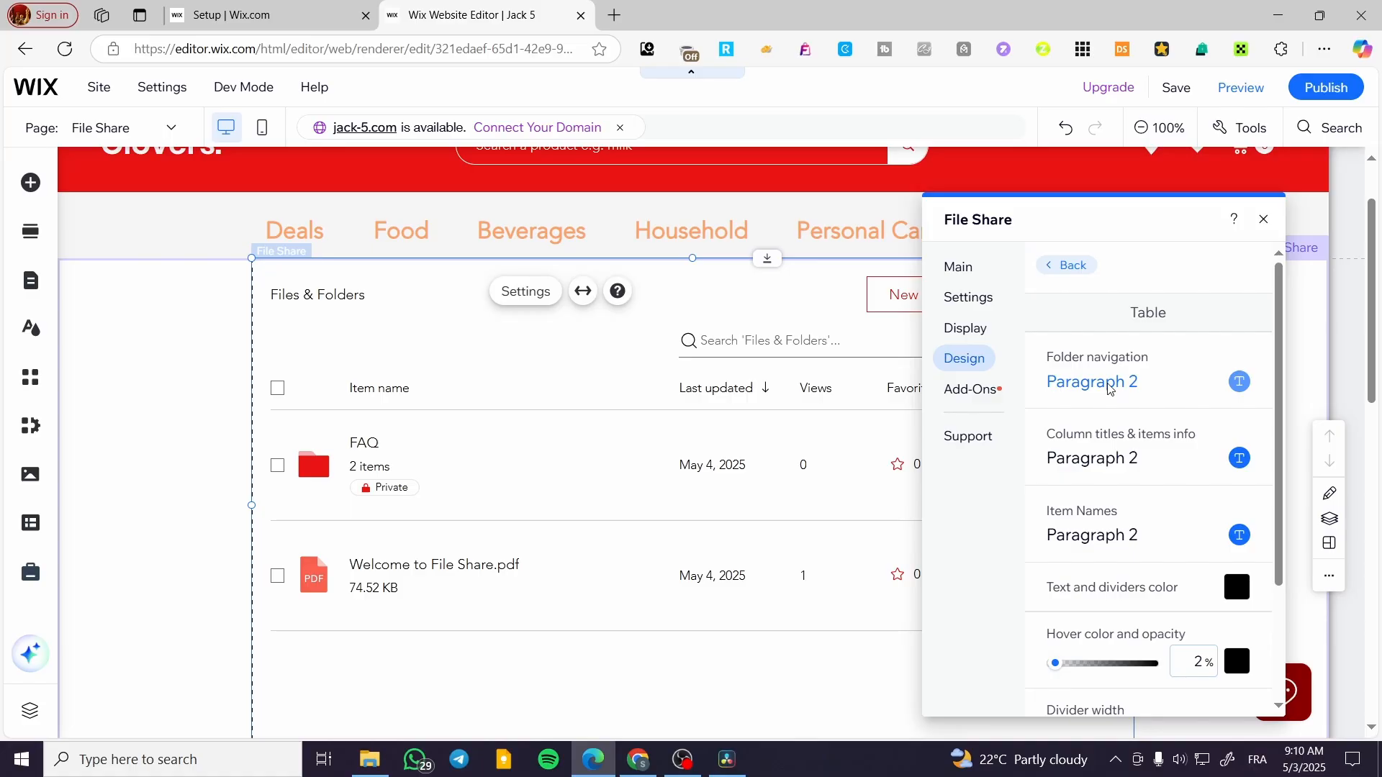
pyautogui.scroll(-3, 1123, 399)
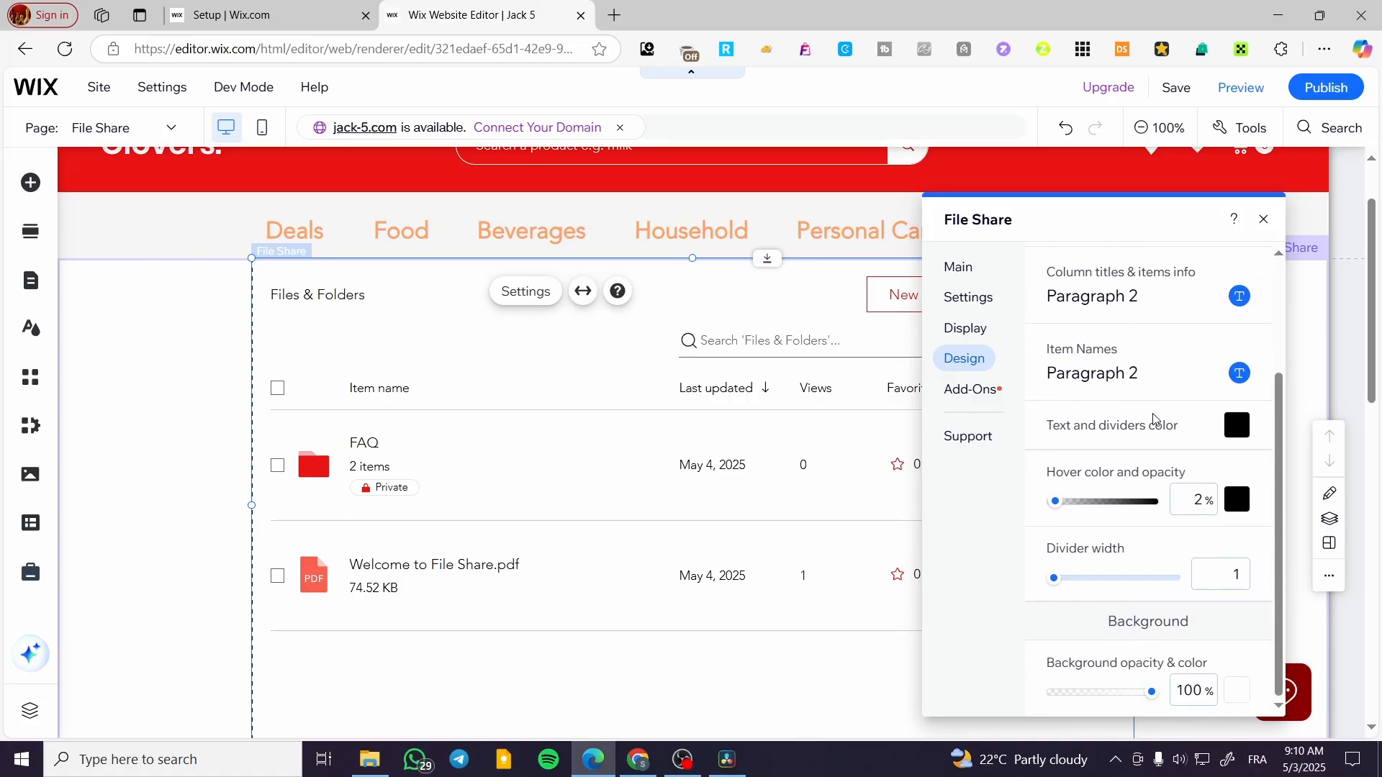
pyautogui.scroll(3, 1154, 419)
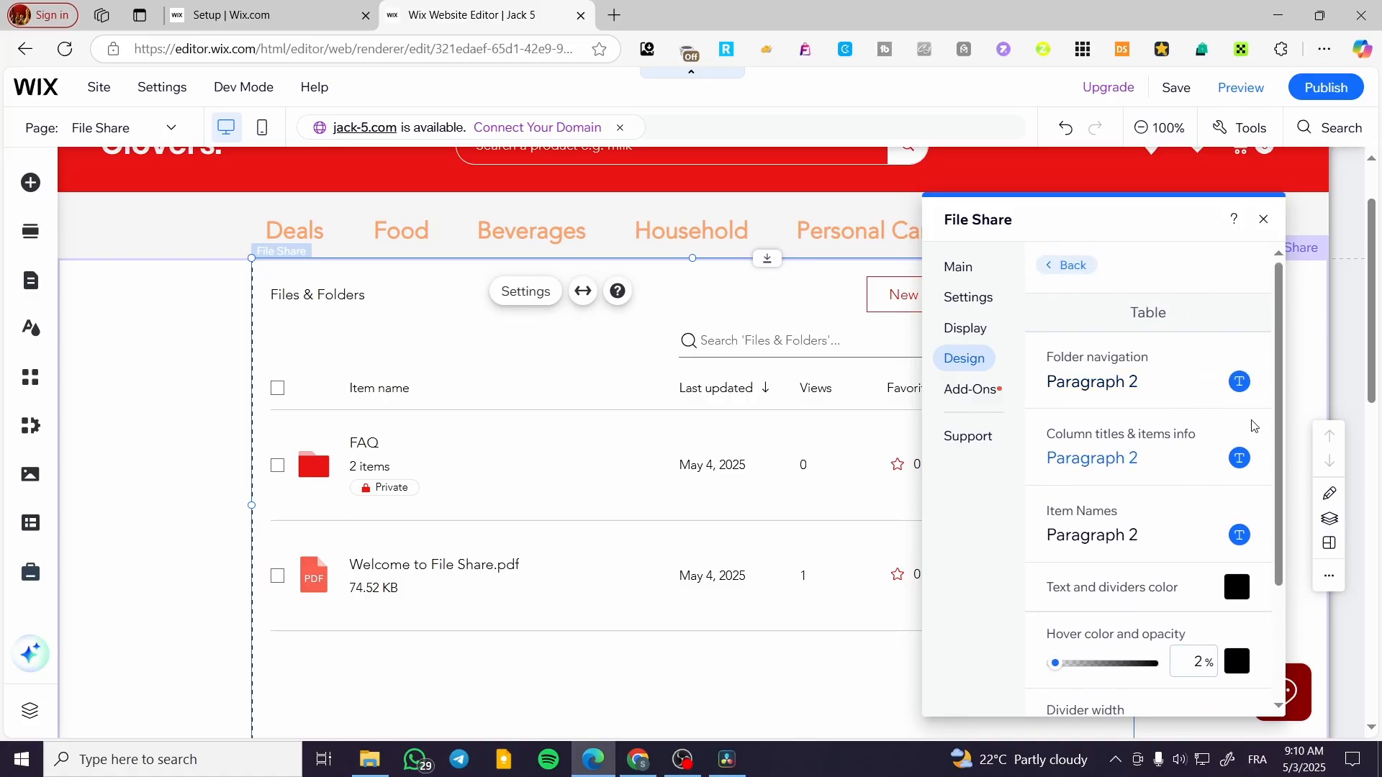
pyautogui.scroll(-3, 1151, 457)
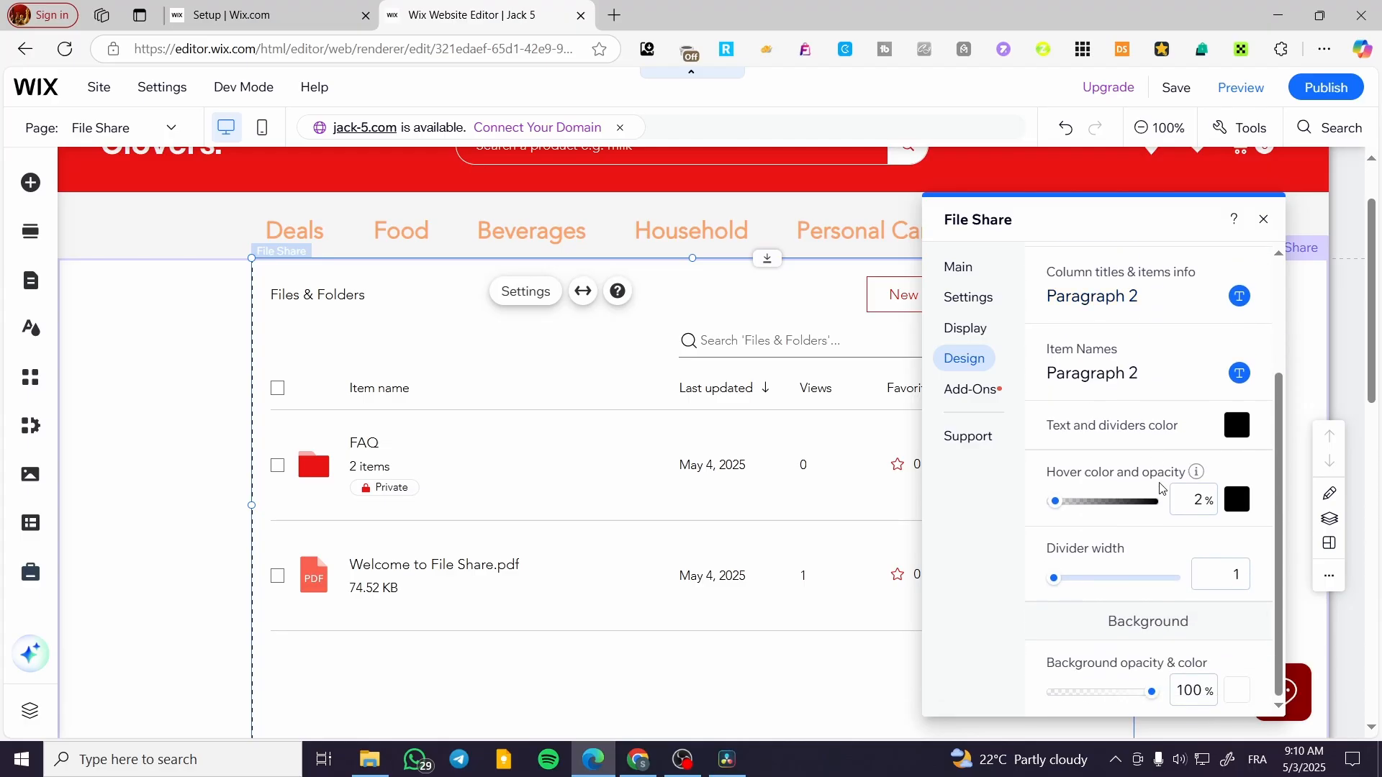
pyautogui.click(979, 390)
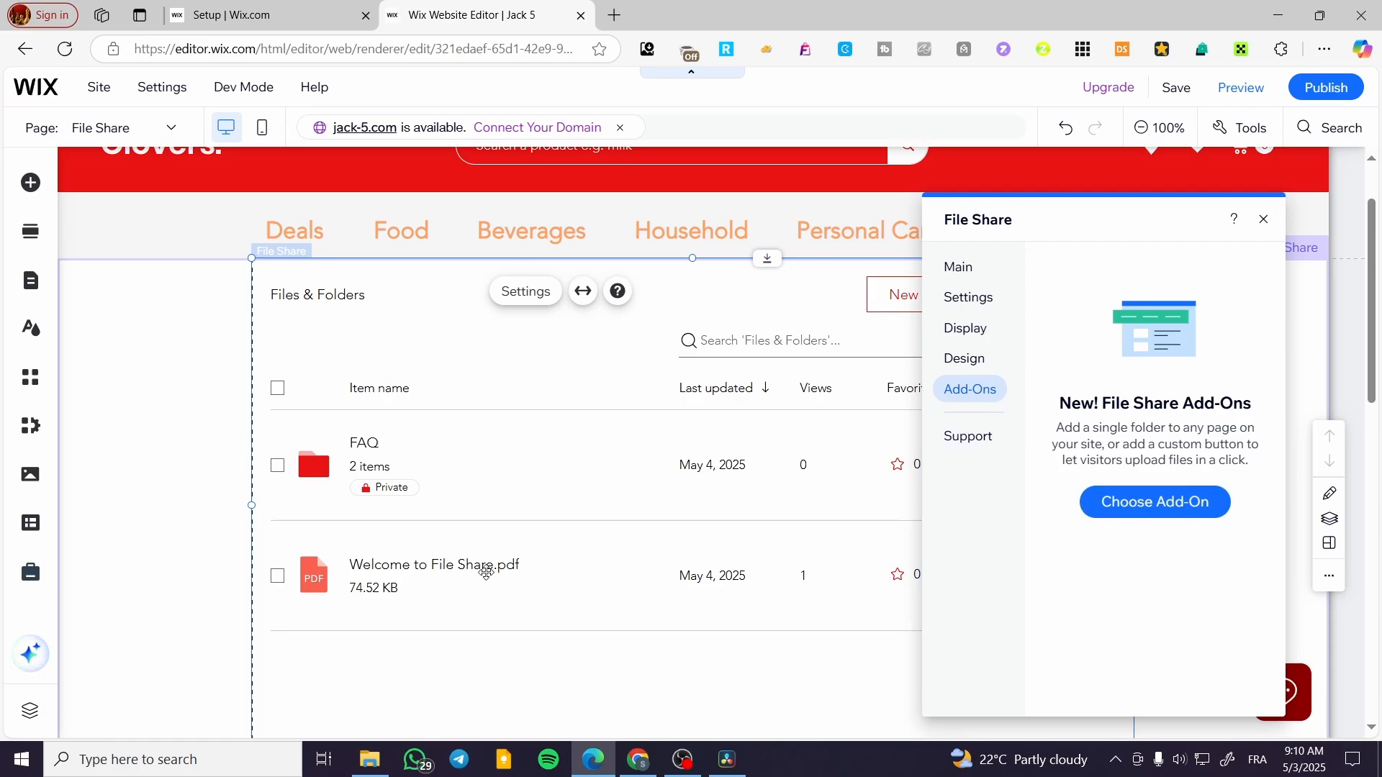
pyautogui.click(1268, 223)
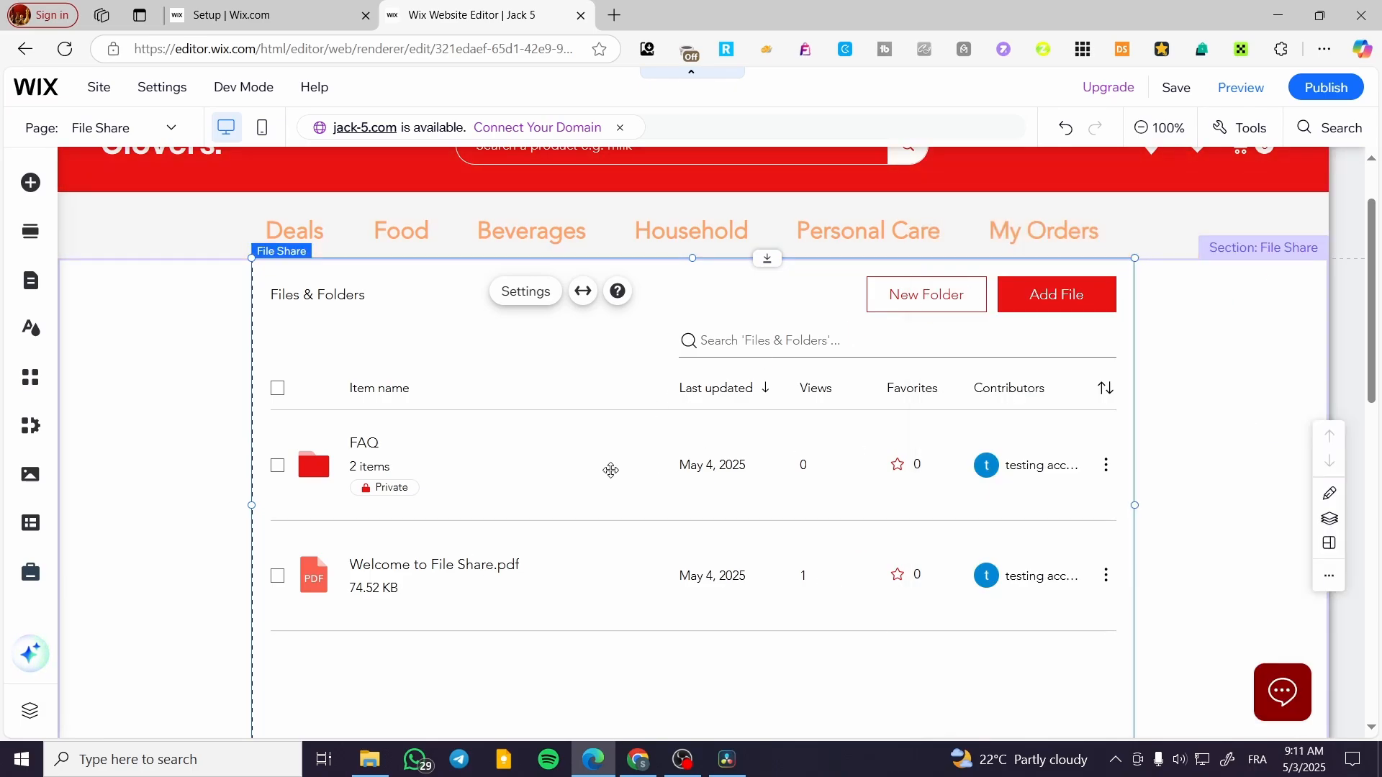
# Stretch the File Share element to full width.
pyautogui.click(583, 294)
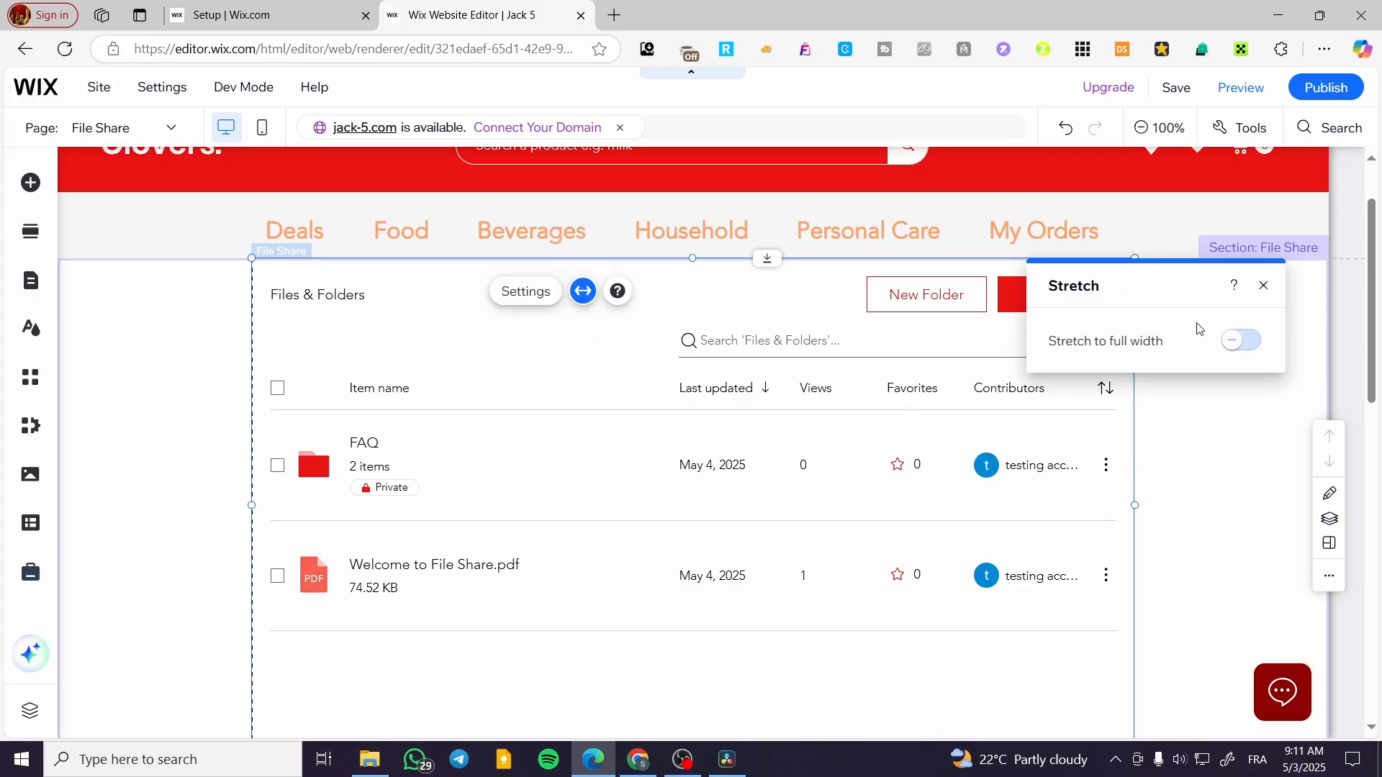
pyautogui.click(1242, 343)
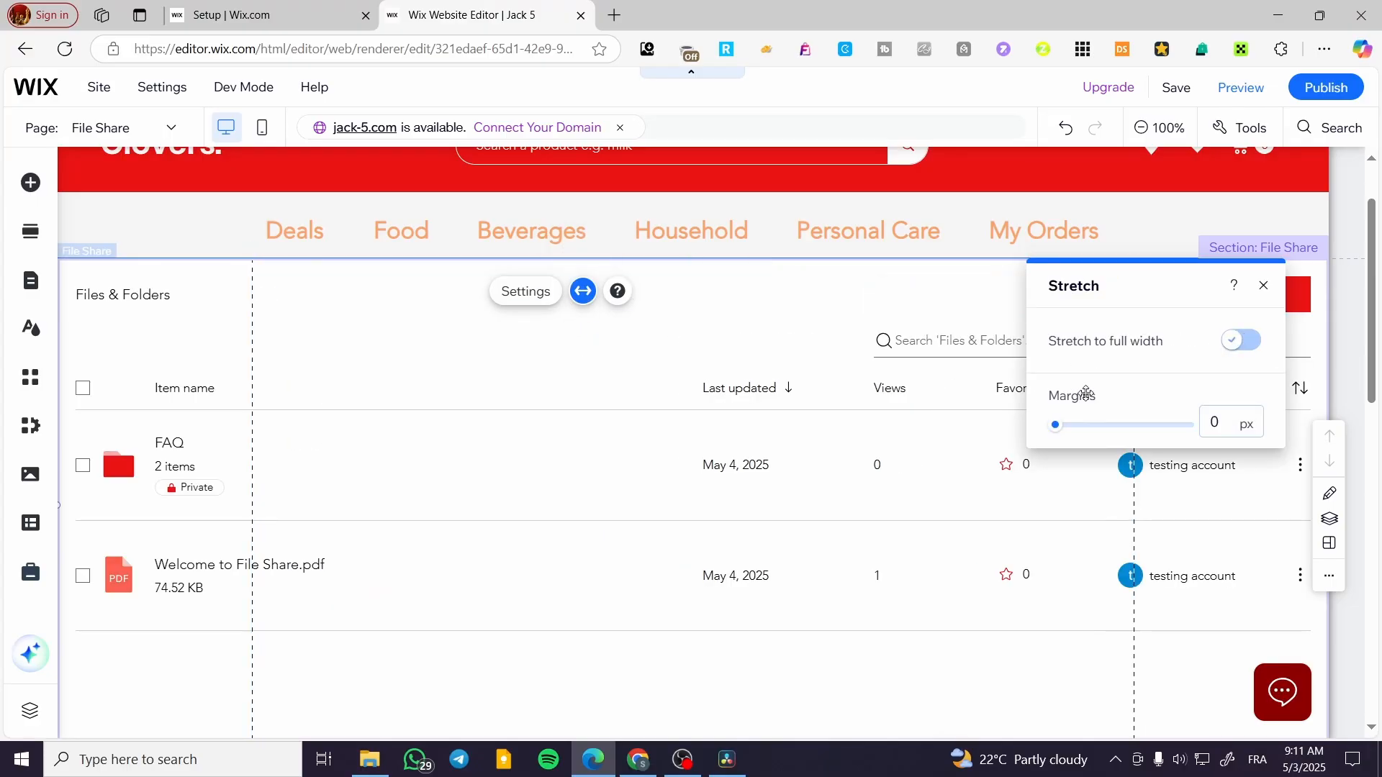
# Turn off the full-width stretch of the File Share element and close the stretch options.
pyautogui.click(1244, 344)
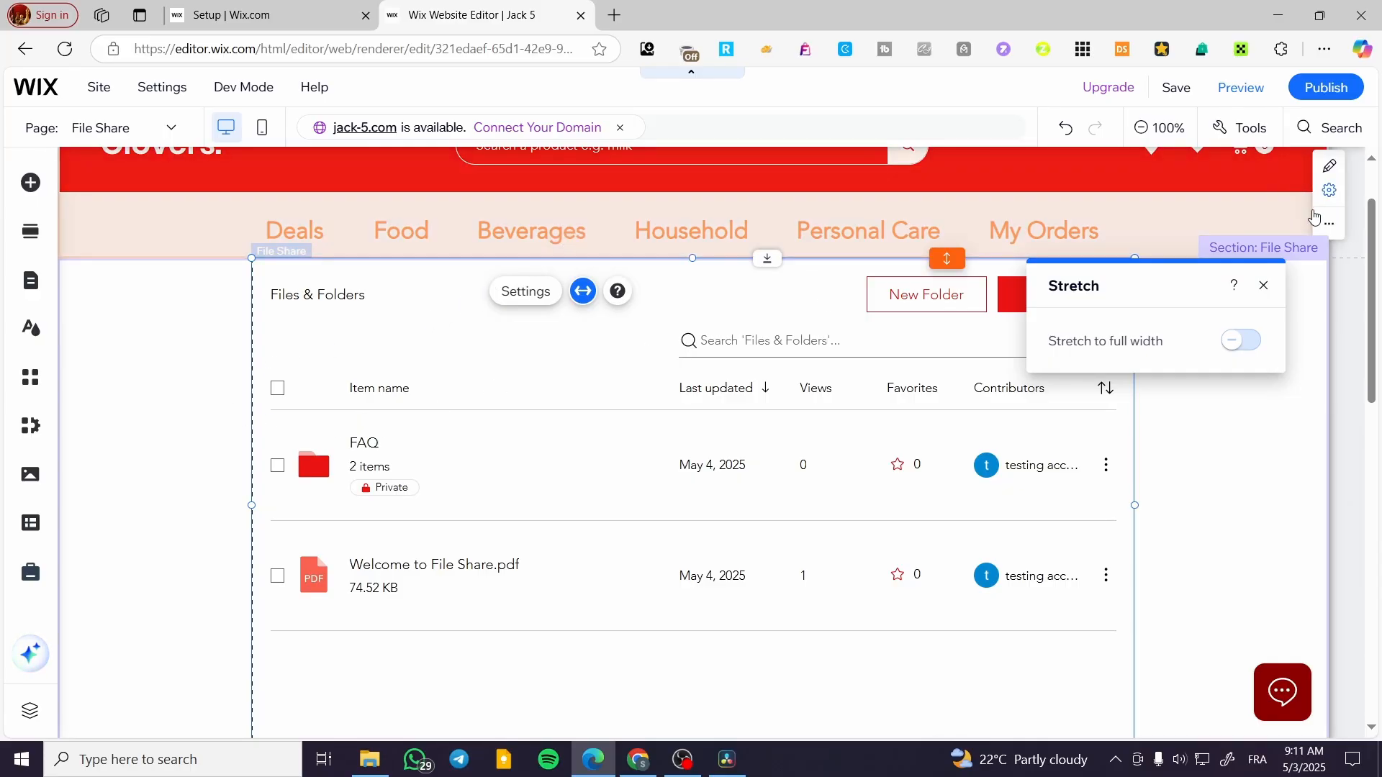
pyautogui.click(1264, 285)
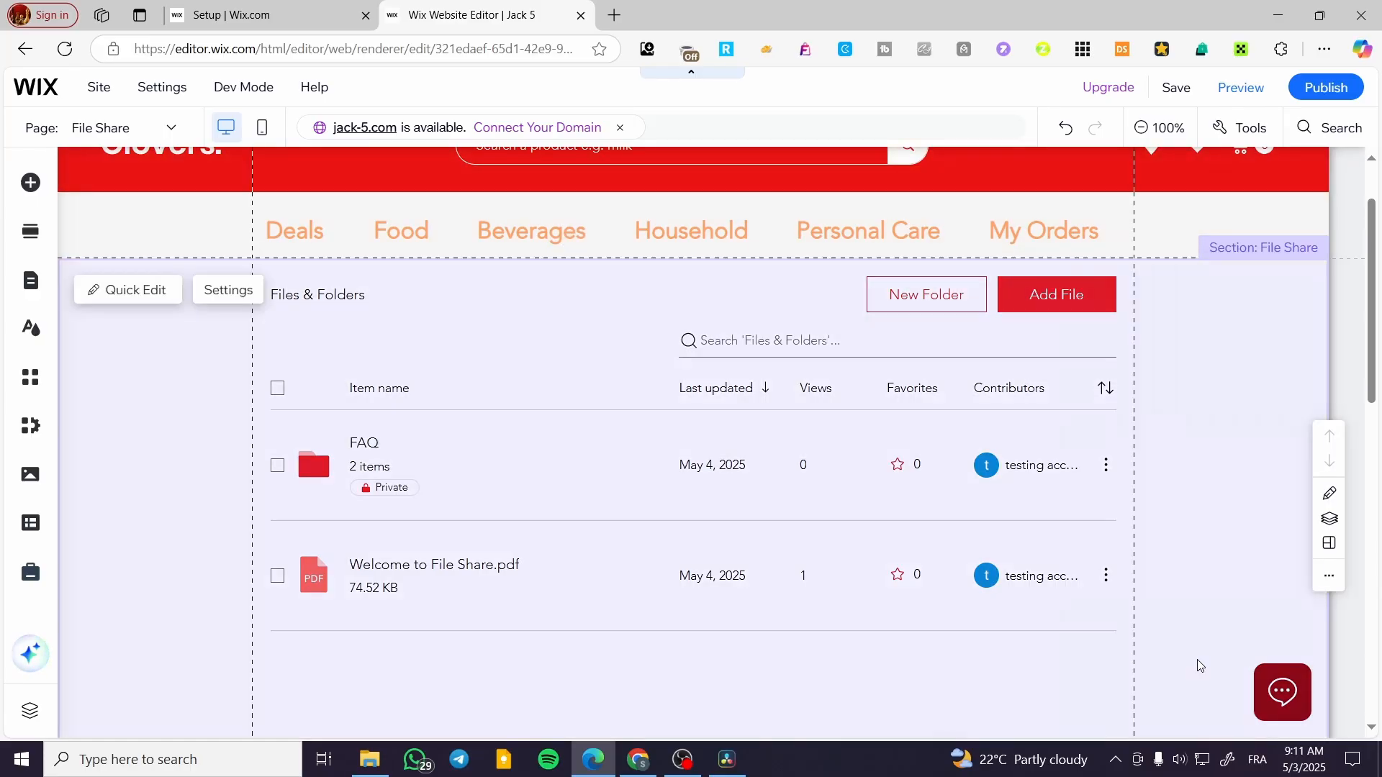
pyautogui.click(646, 455)
pyautogui.click(646, 455)
pyautogui.click(173, 417)
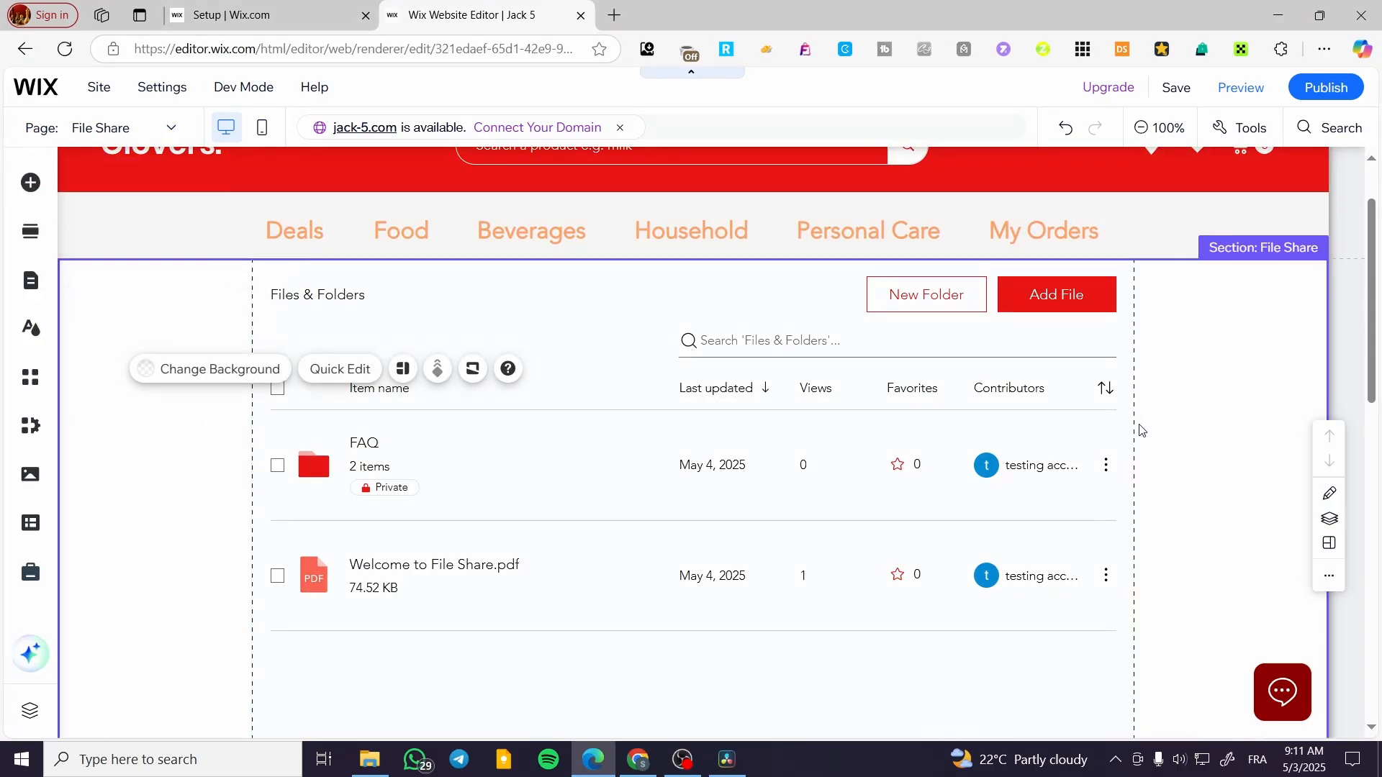
# Open the file management dashboard of the File Share element from its settings.
pyautogui.click(938, 481)
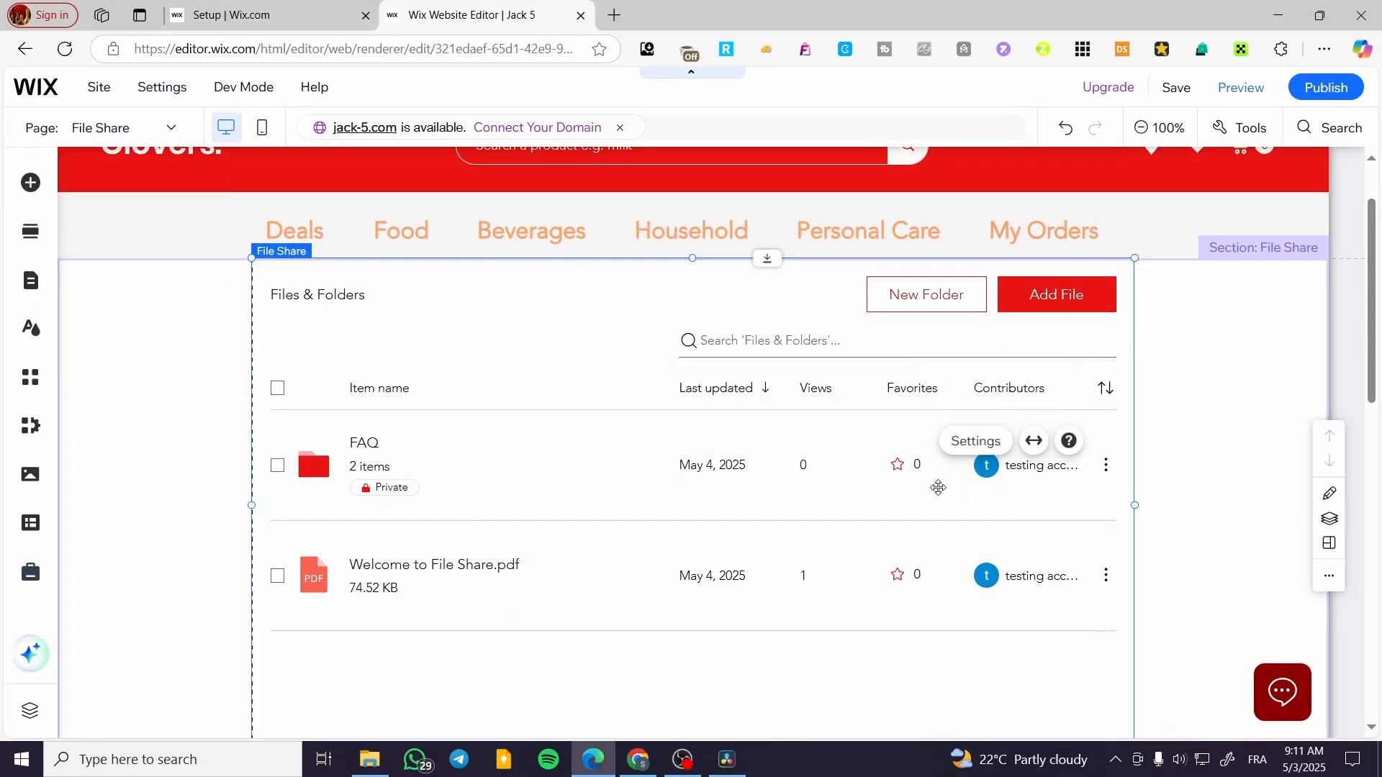
pyautogui.click(988, 443)
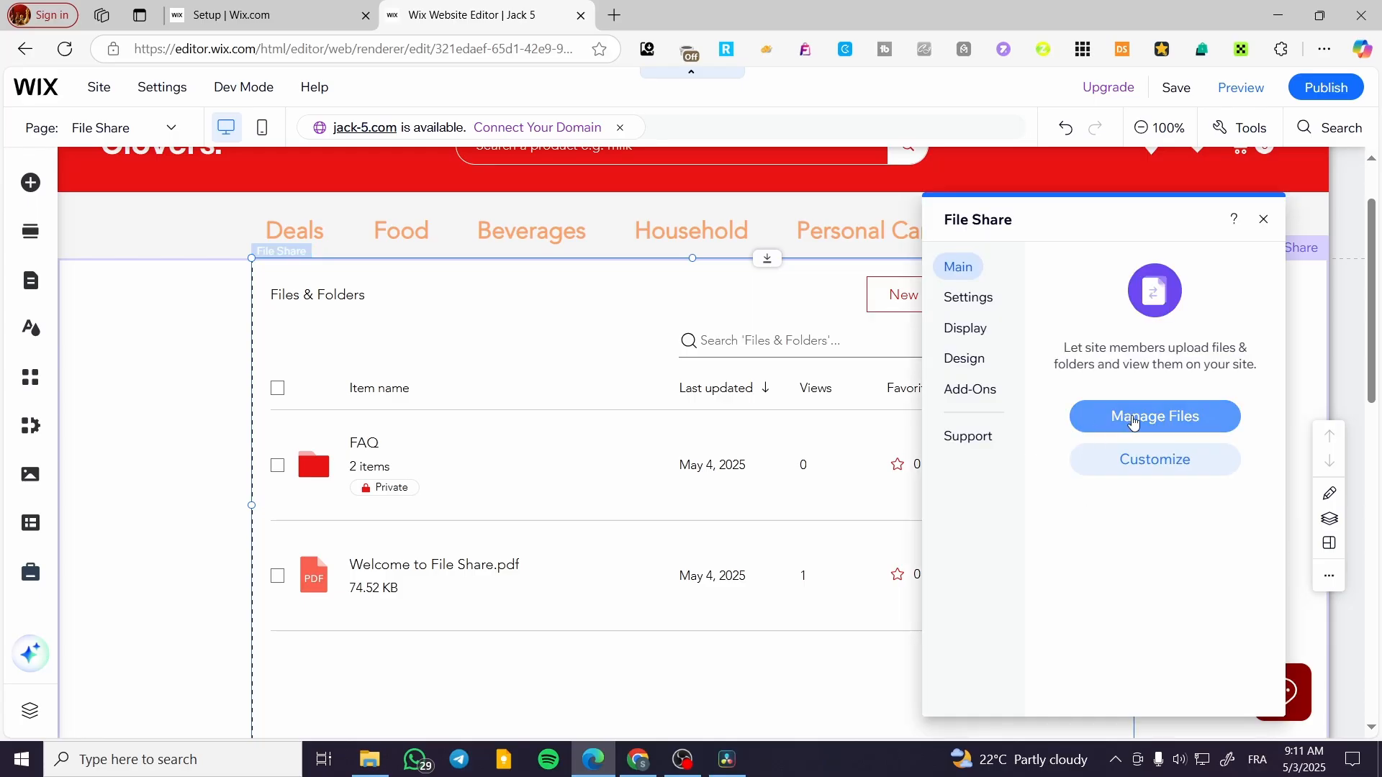
pyautogui.click(908, 442)
pyautogui.click(767, 442)
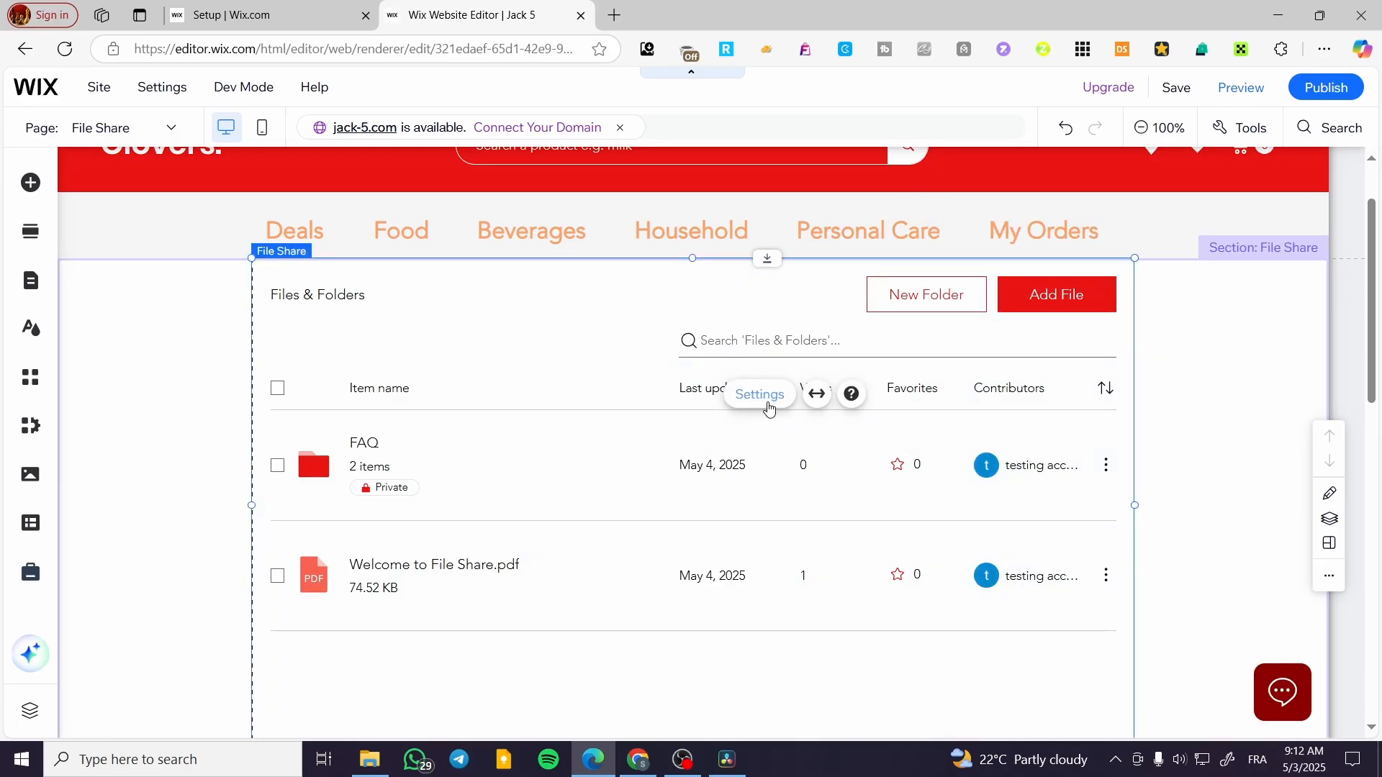
pyautogui.click(764, 397)
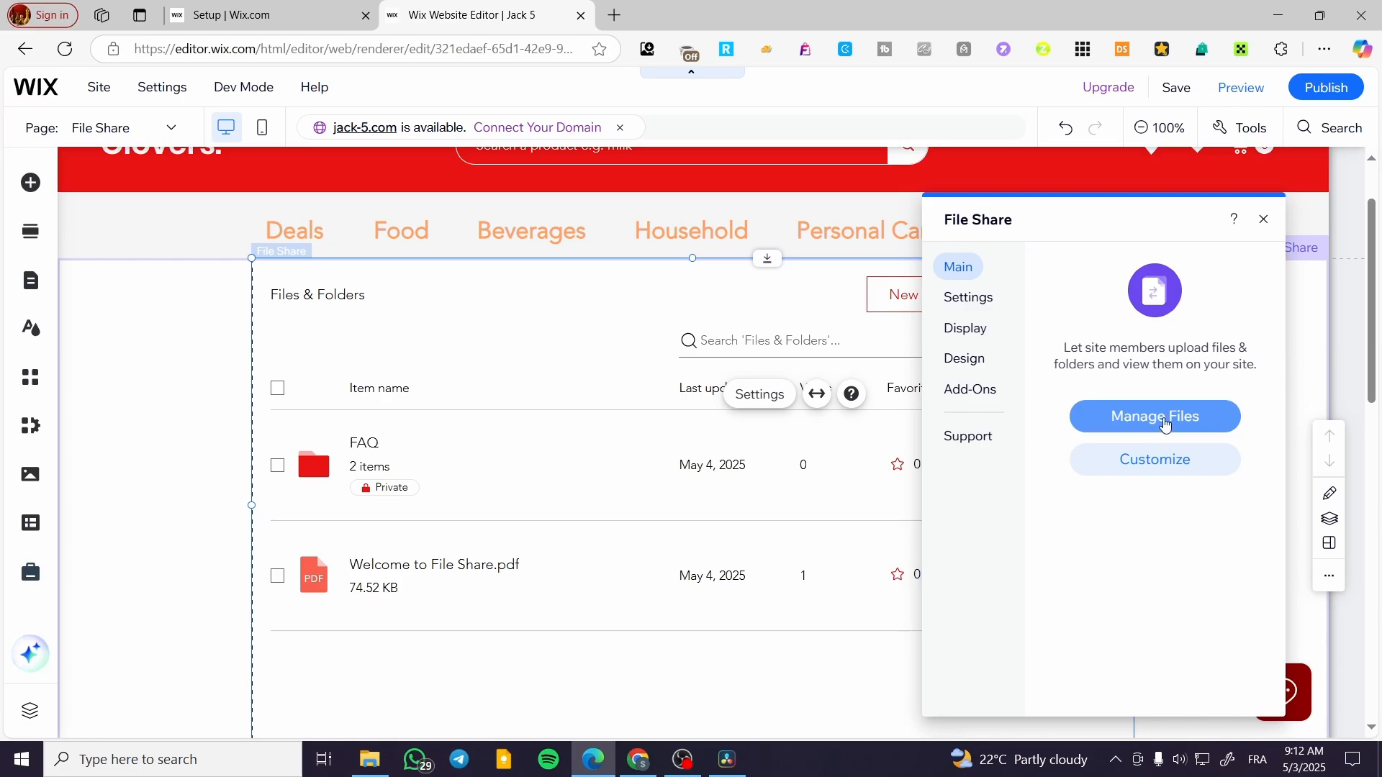
pyautogui.click(1167, 423)
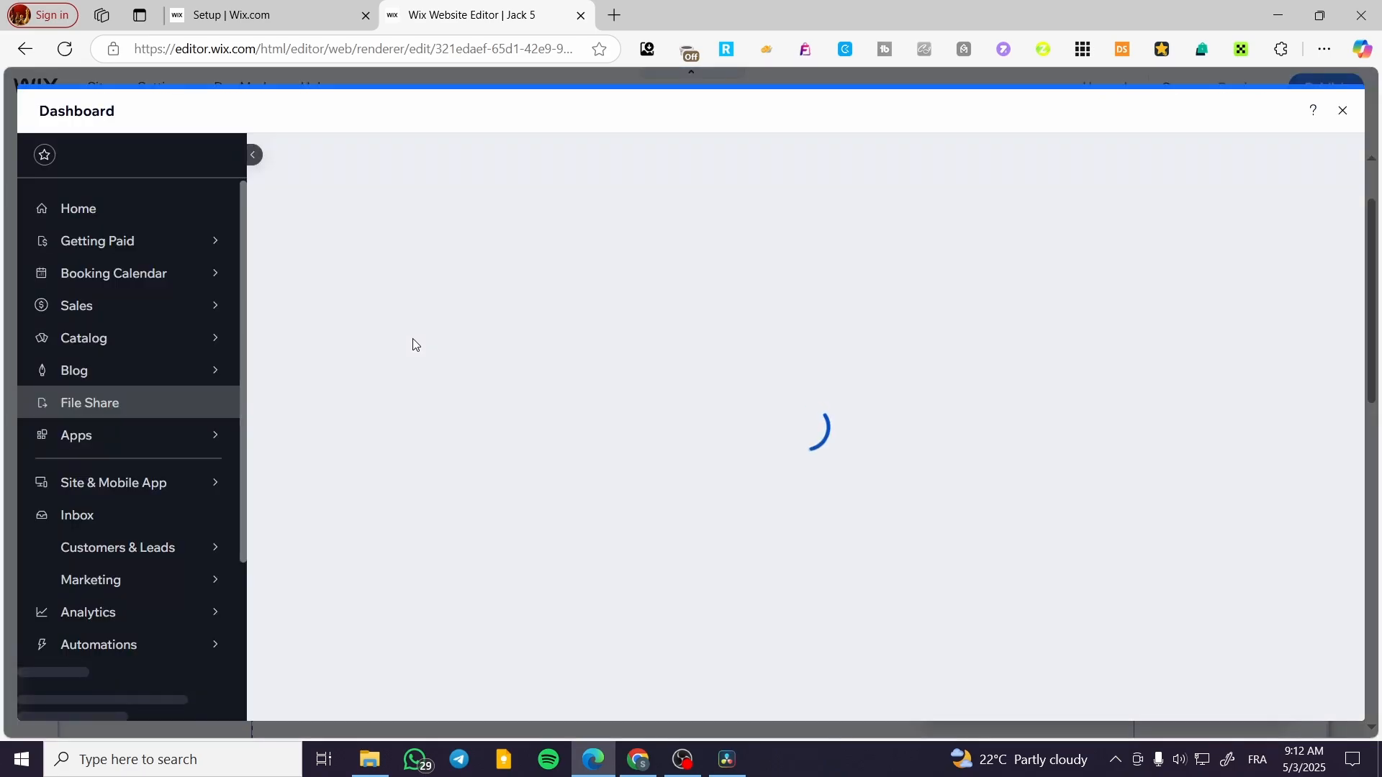
# Check the AI management options, view the contents of the FAQ folder and return to the top-level file list.
pyautogui.moveTo(49, 429)
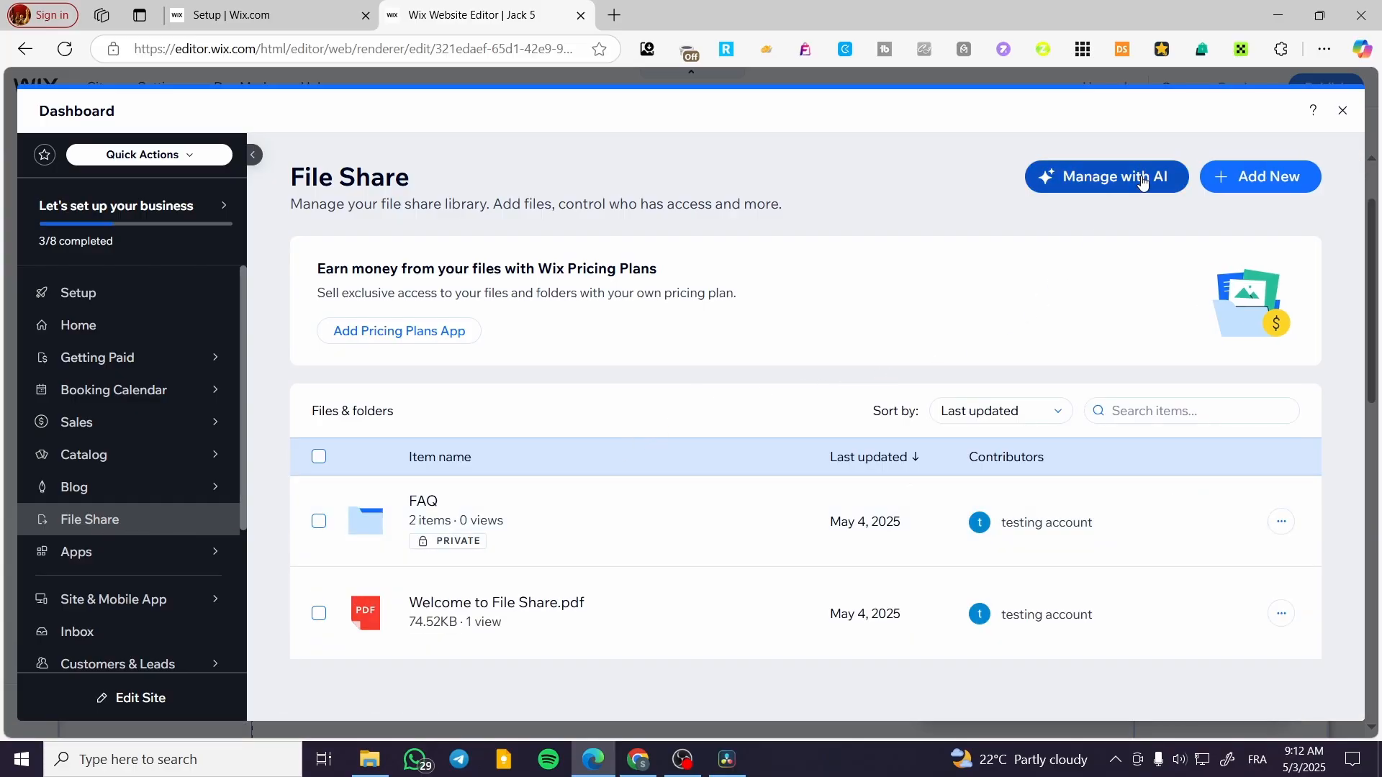
pyautogui.click(1105, 177)
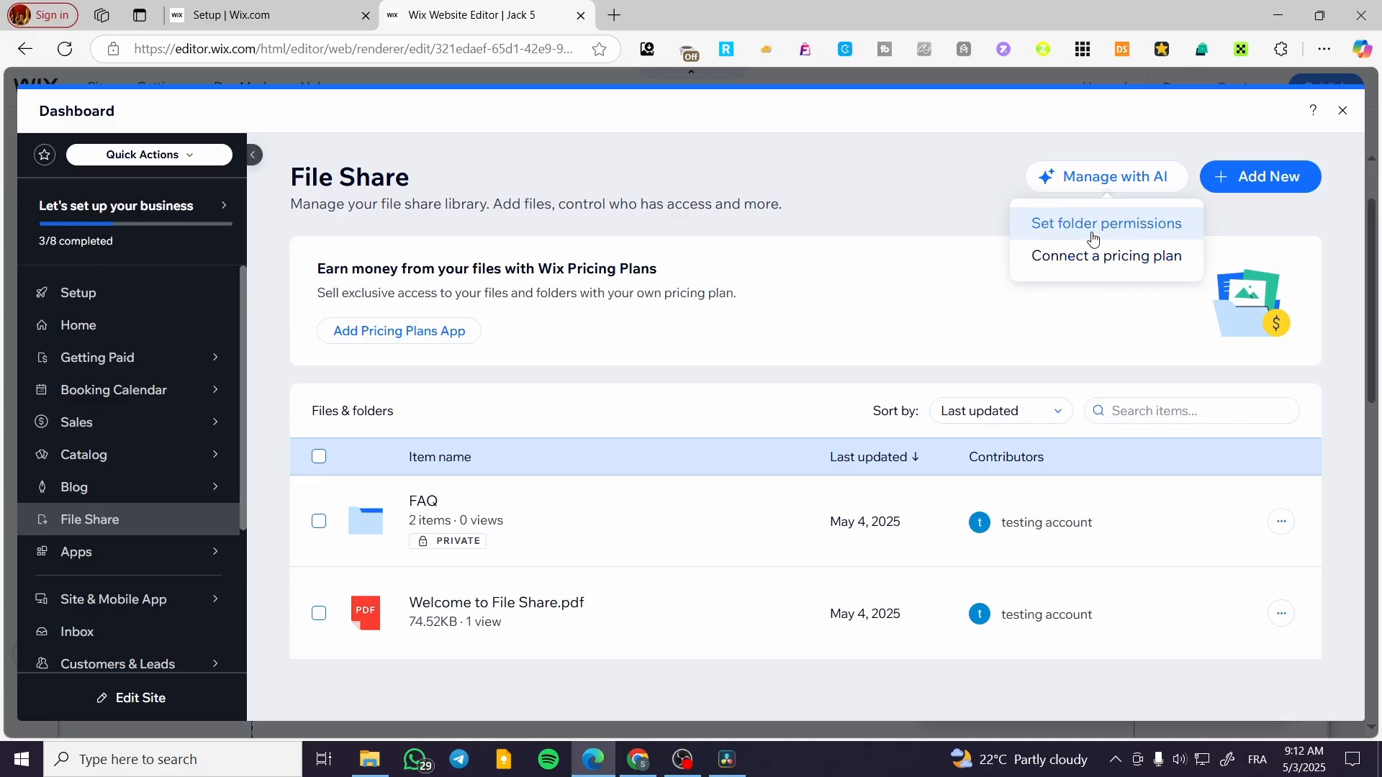
pyautogui.moveTo(1312, 524)
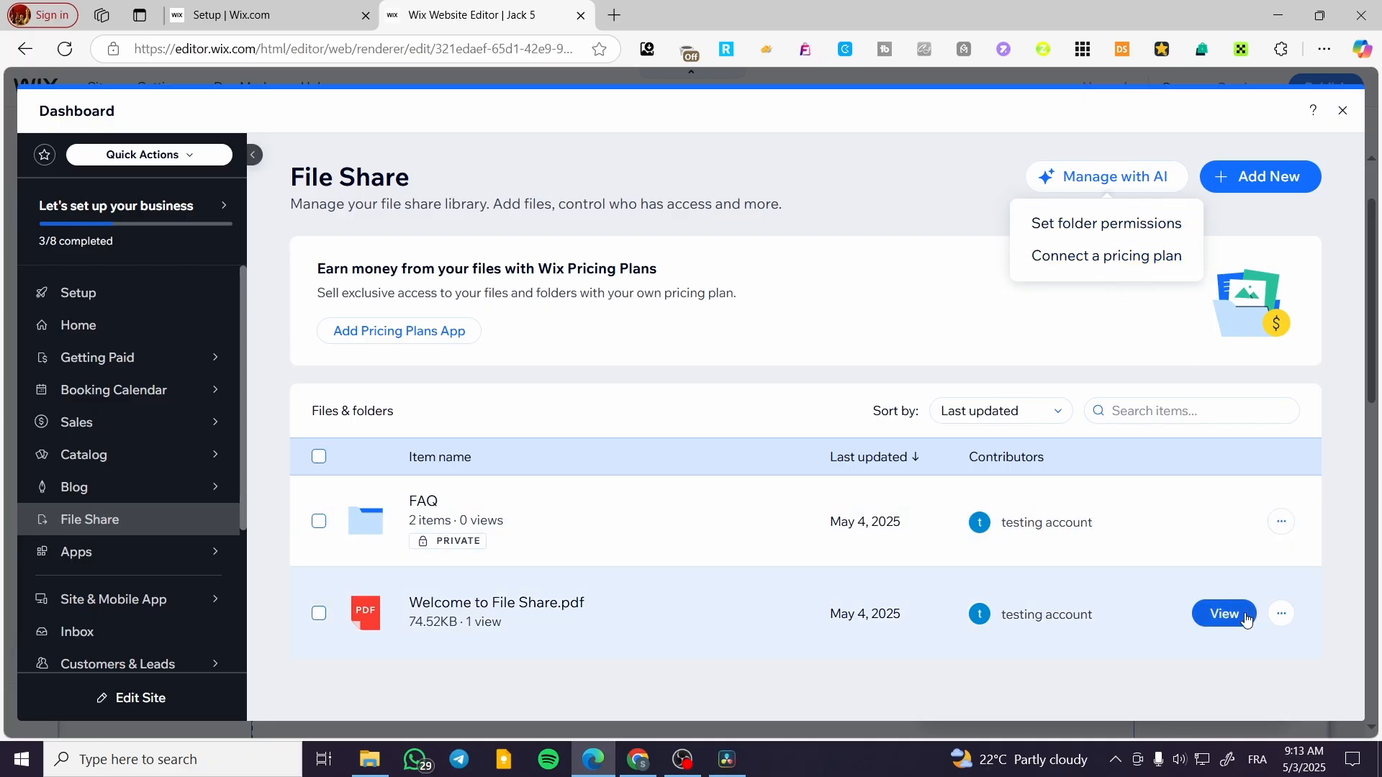
pyautogui.click(1194, 522)
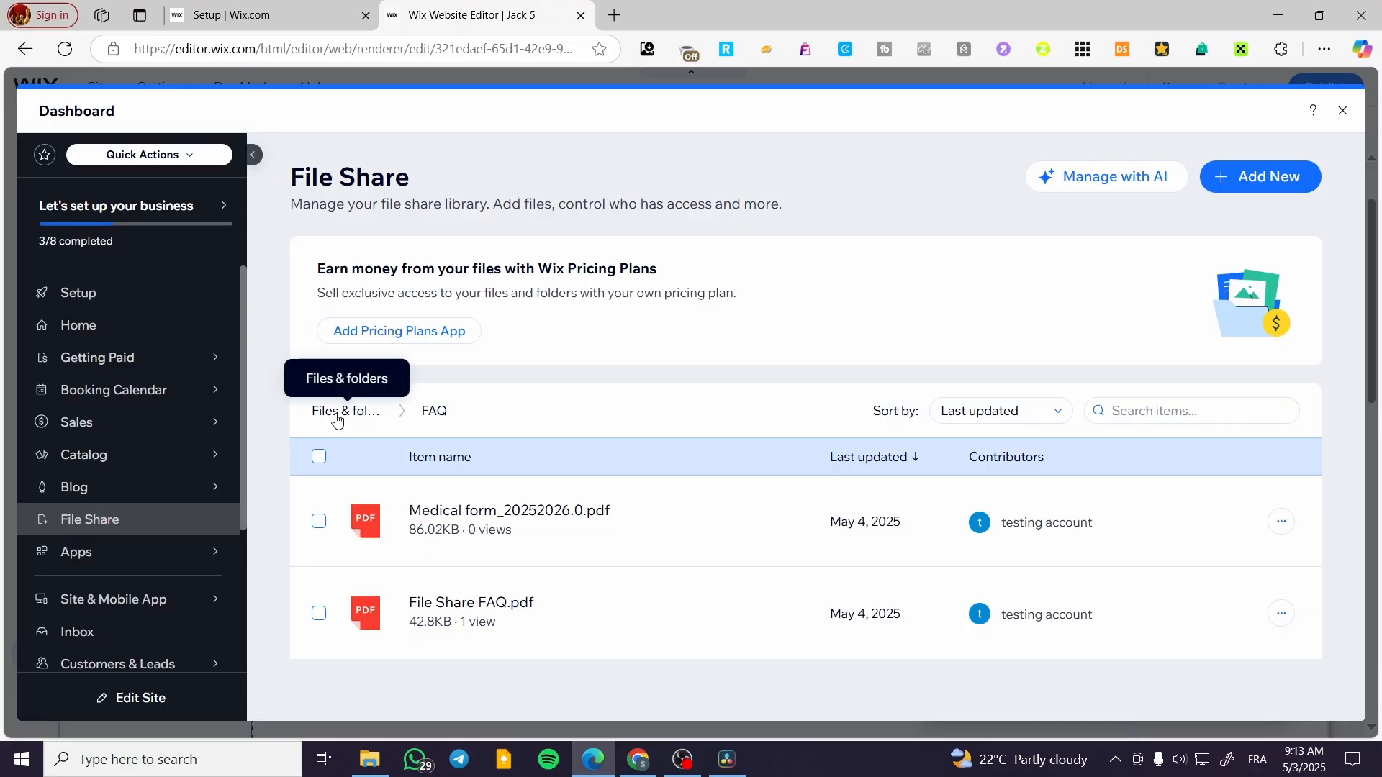
pyautogui.click(337, 419)
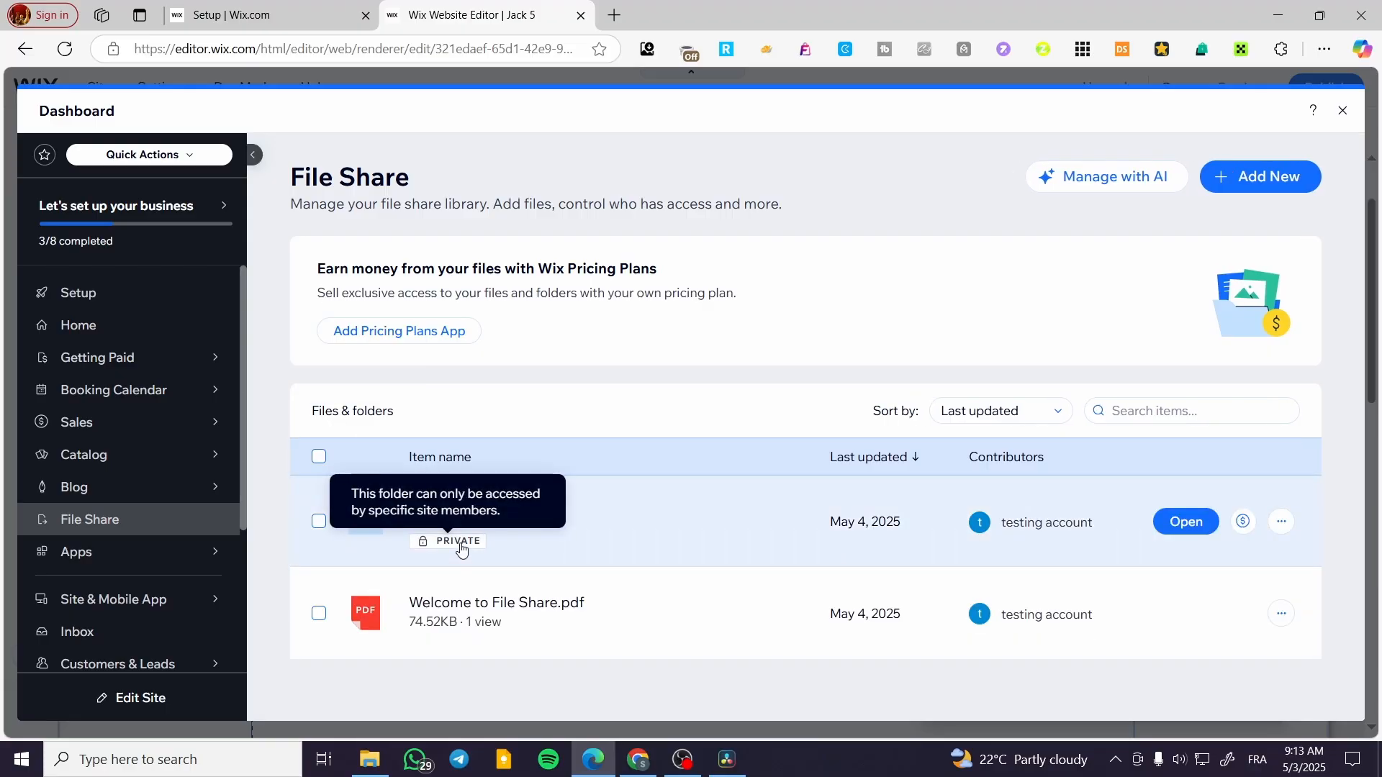
# Create a new folder with the default name inside the FAQ folder.
pyautogui.click(461, 549)
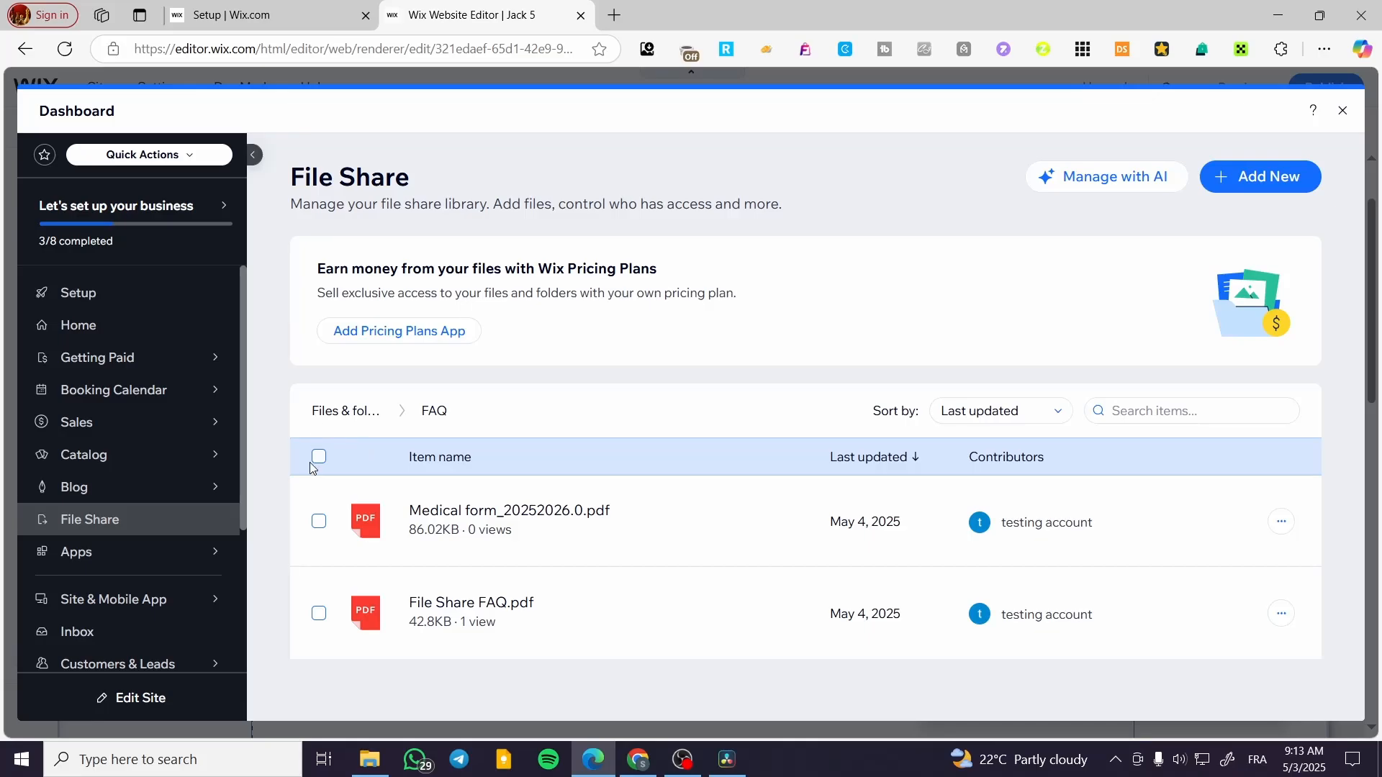
pyautogui.click(1263, 189)
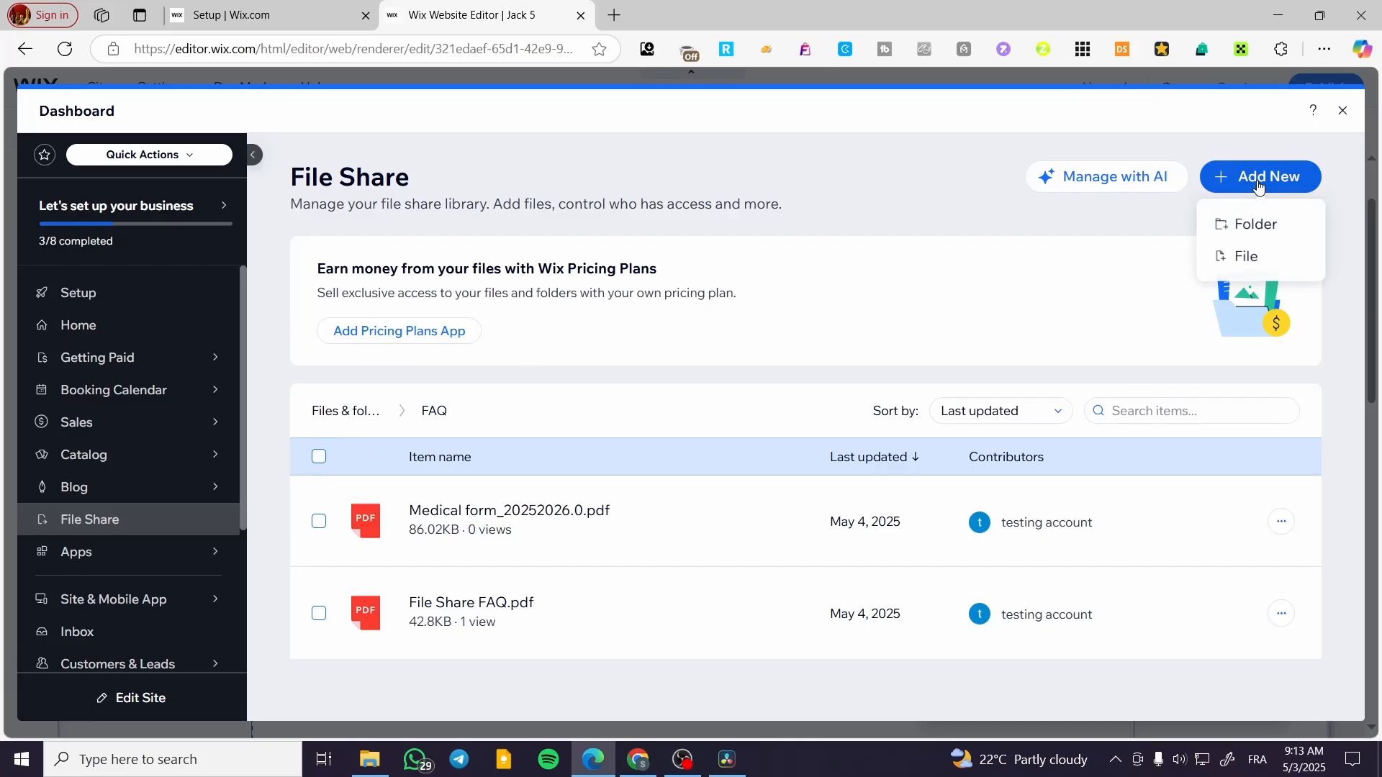
pyautogui.click(1253, 223)
pyautogui.click(844, 491)
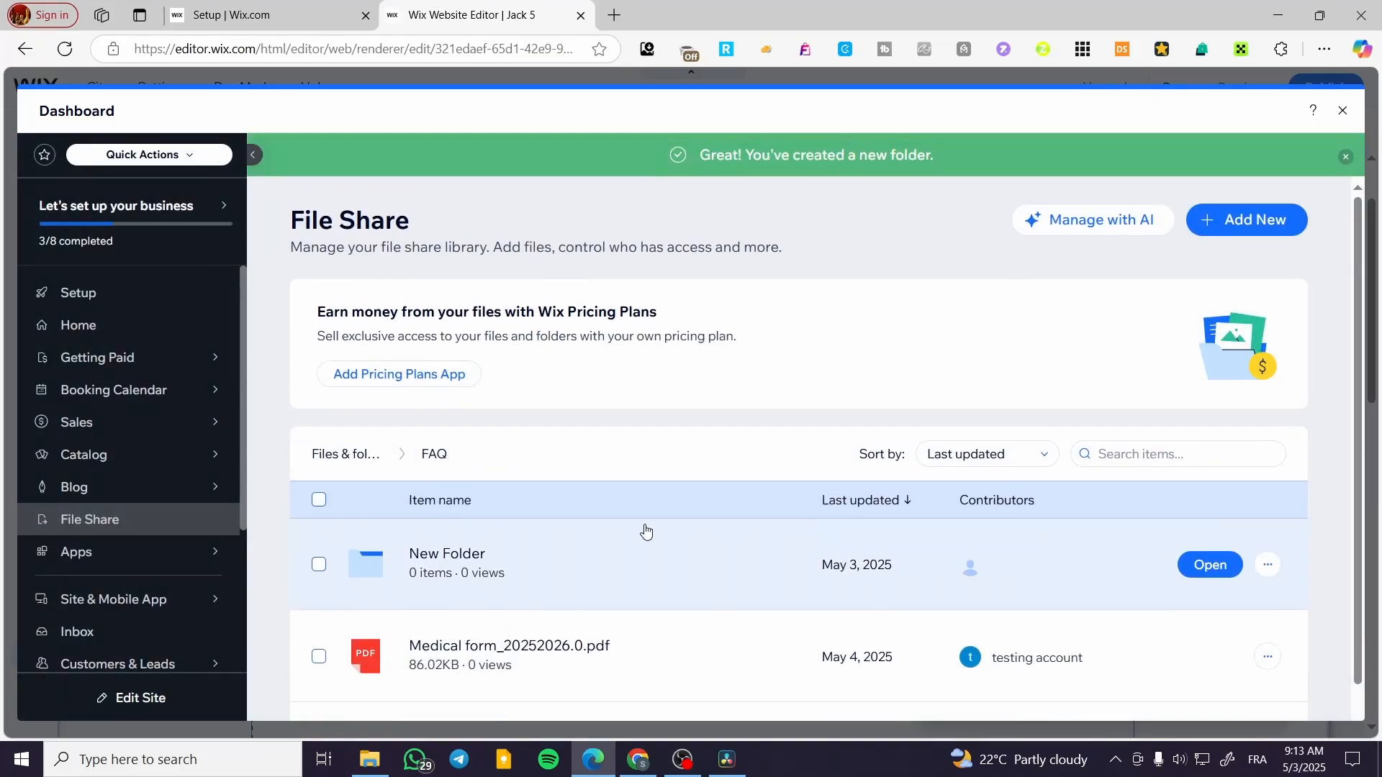
# View the contents of the new subfolder in FAQ and return to the top-level file list.
pyautogui.click(971, 572)
pyautogui.scroll(-1, 569, 509)
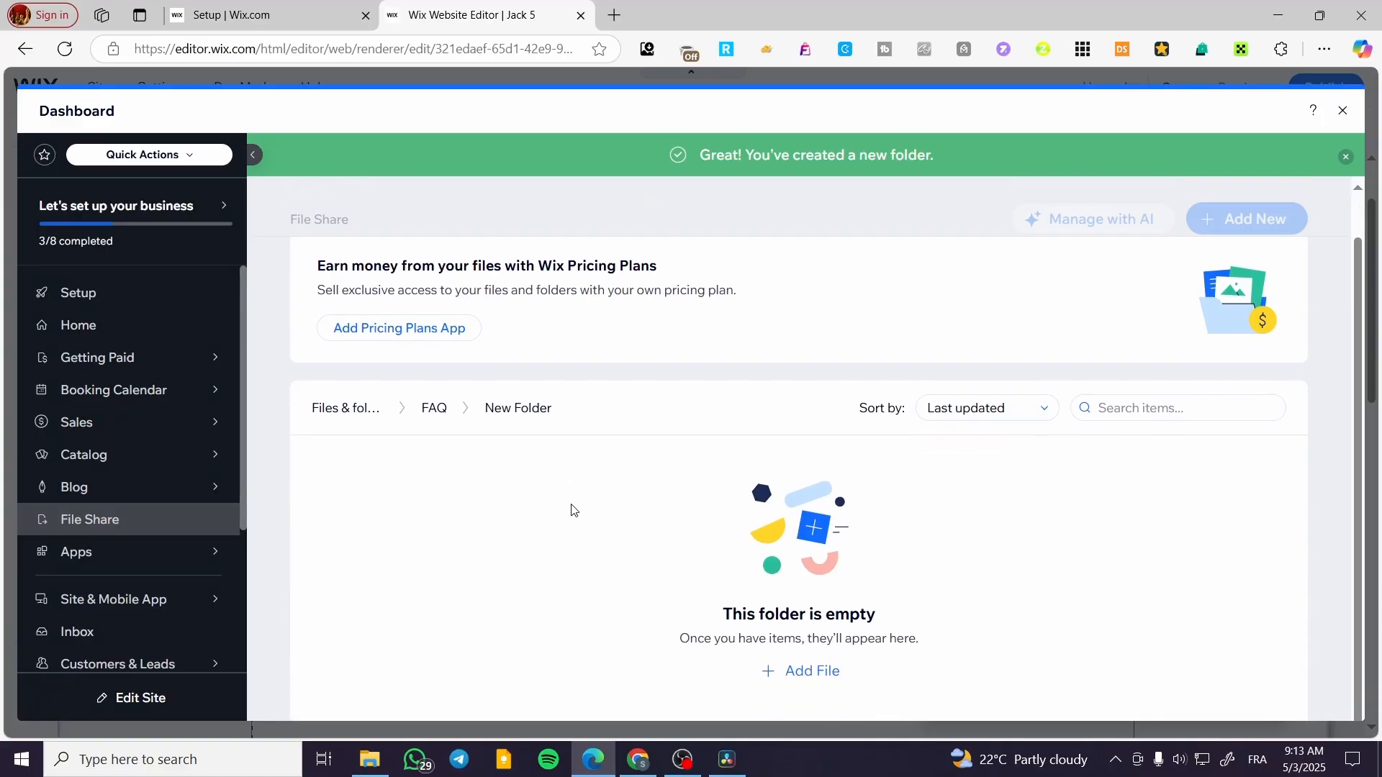
pyautogui.click(387, 418)
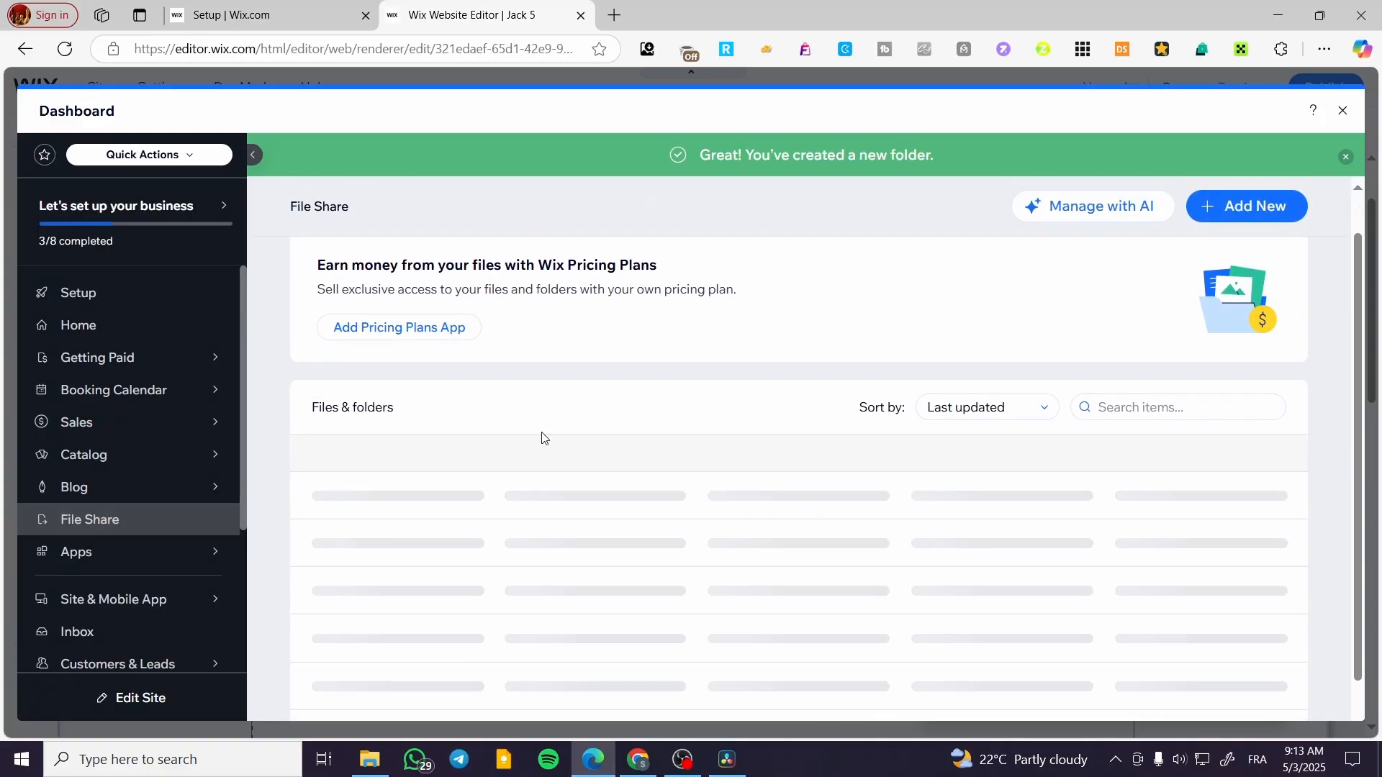
pyautogui.click(1284, 568)
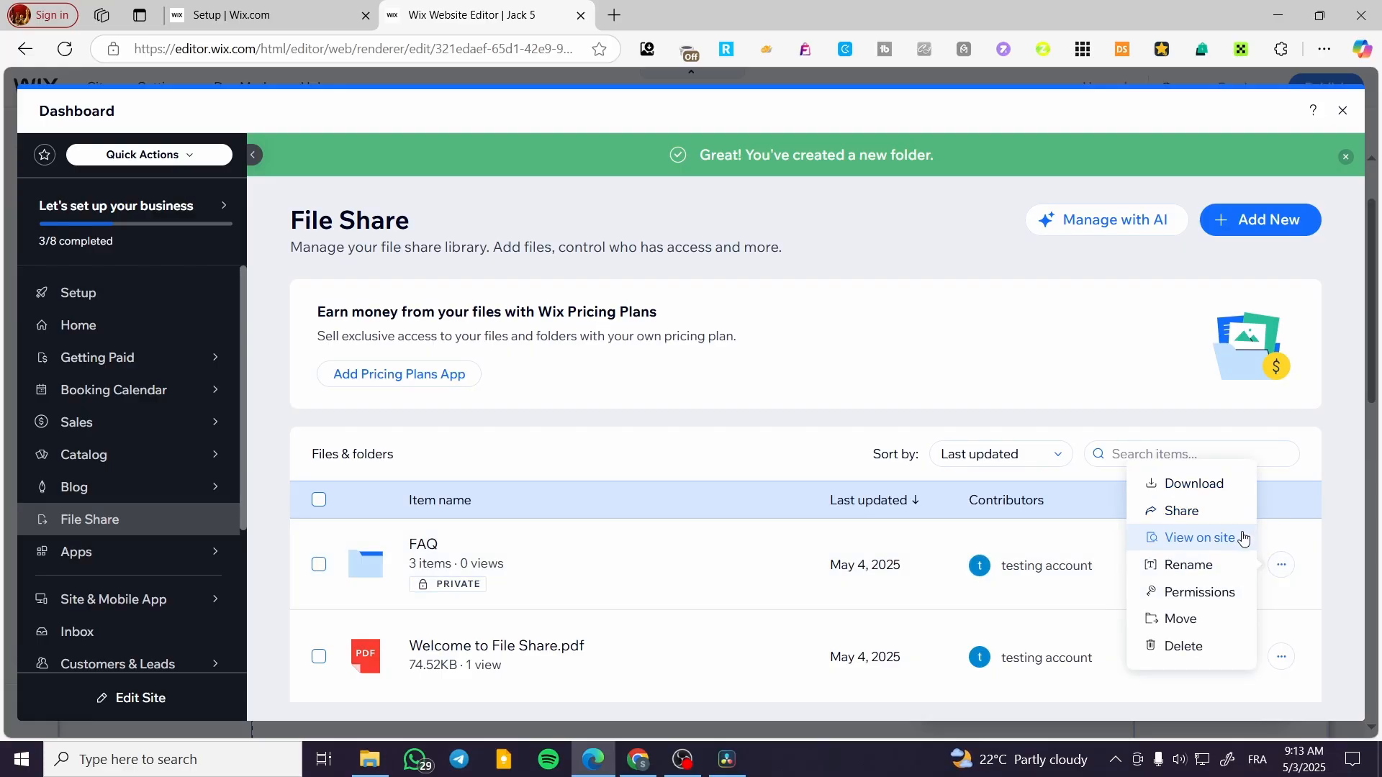
pyautogui.click(1221, 582)
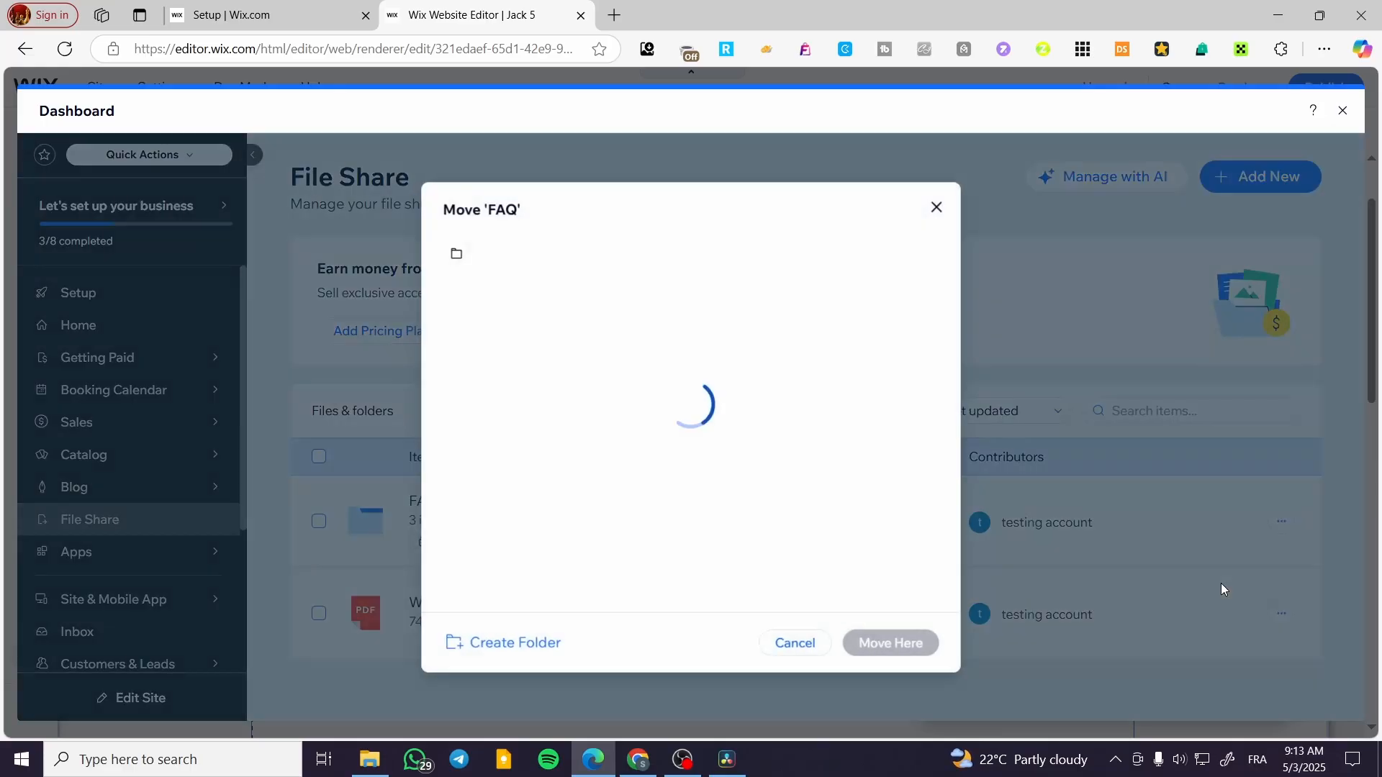
pyautogui.click(936, 208)
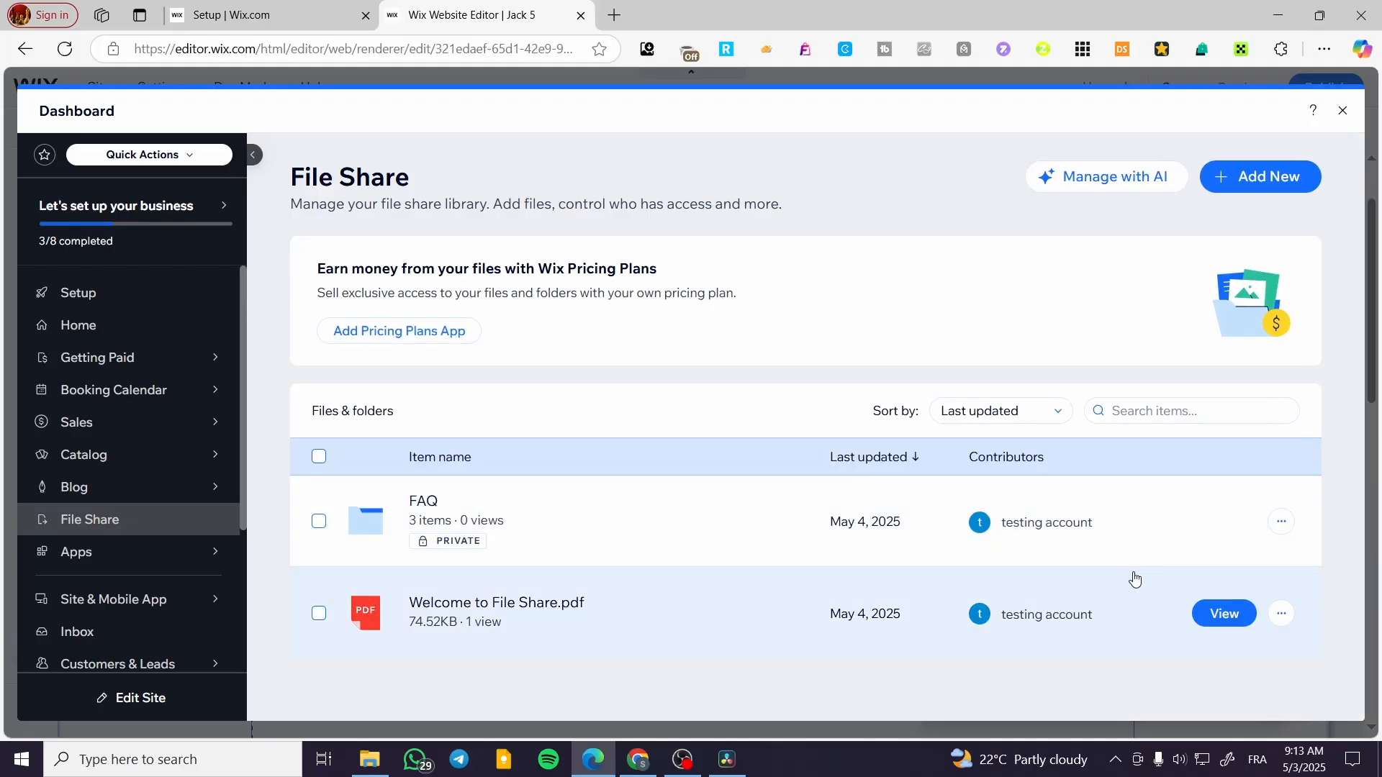
# Review the access levels for all members on the FAQ folder and the available actions for Welcome to File Share.pdf.
pyautogui.click(1284, 524)
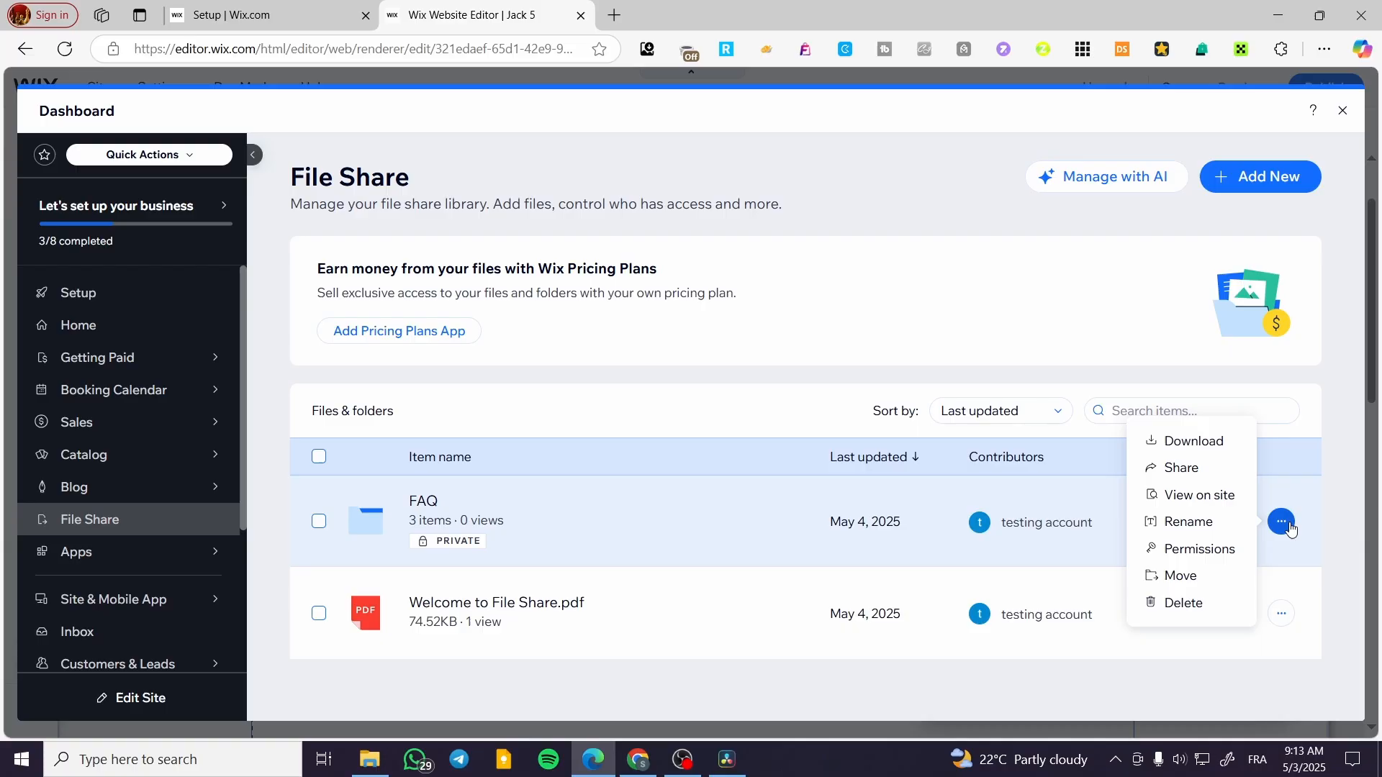
pyautogui.click(1223, 551)
pyautogui.click(956, 347)
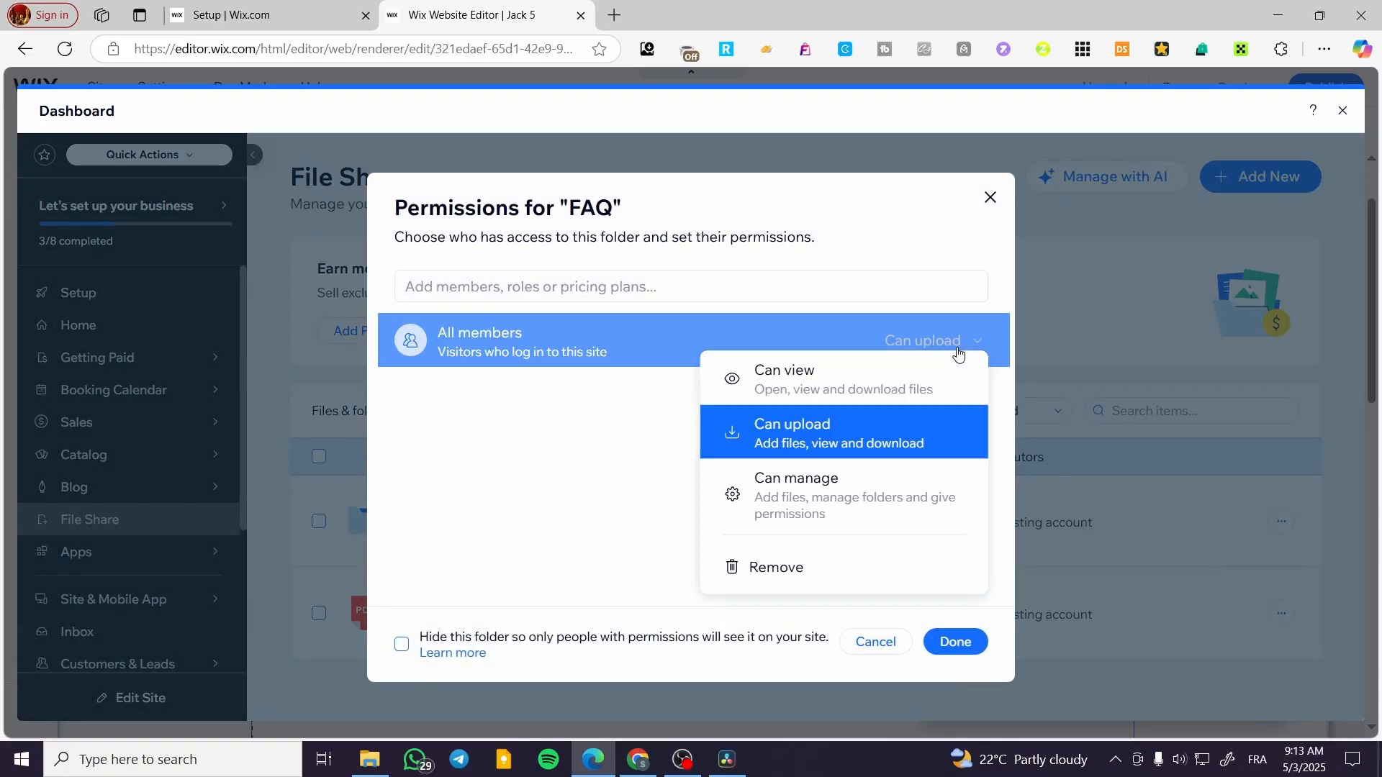
pyautogui.click(990, 199)
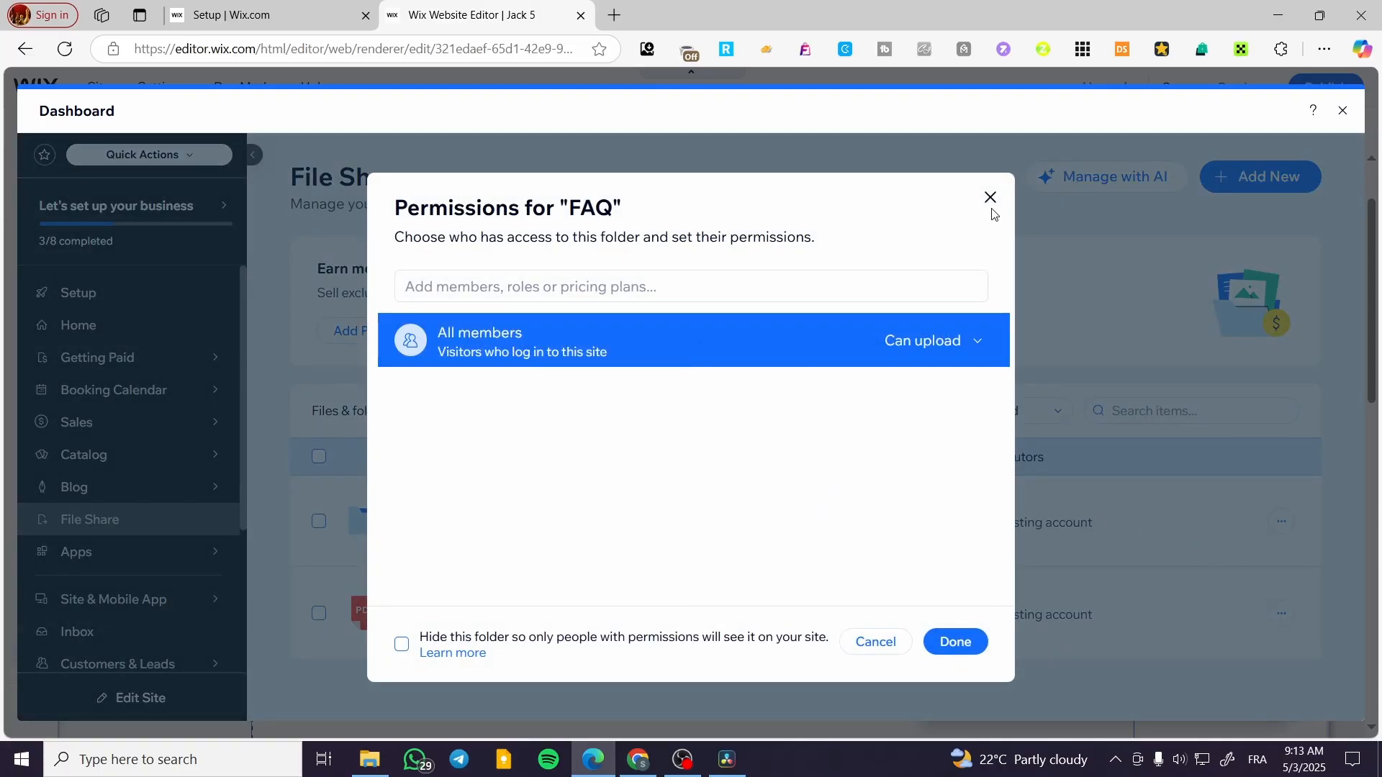
pyautogui.click(990, 199)
pyautogui.click(1280, 616)
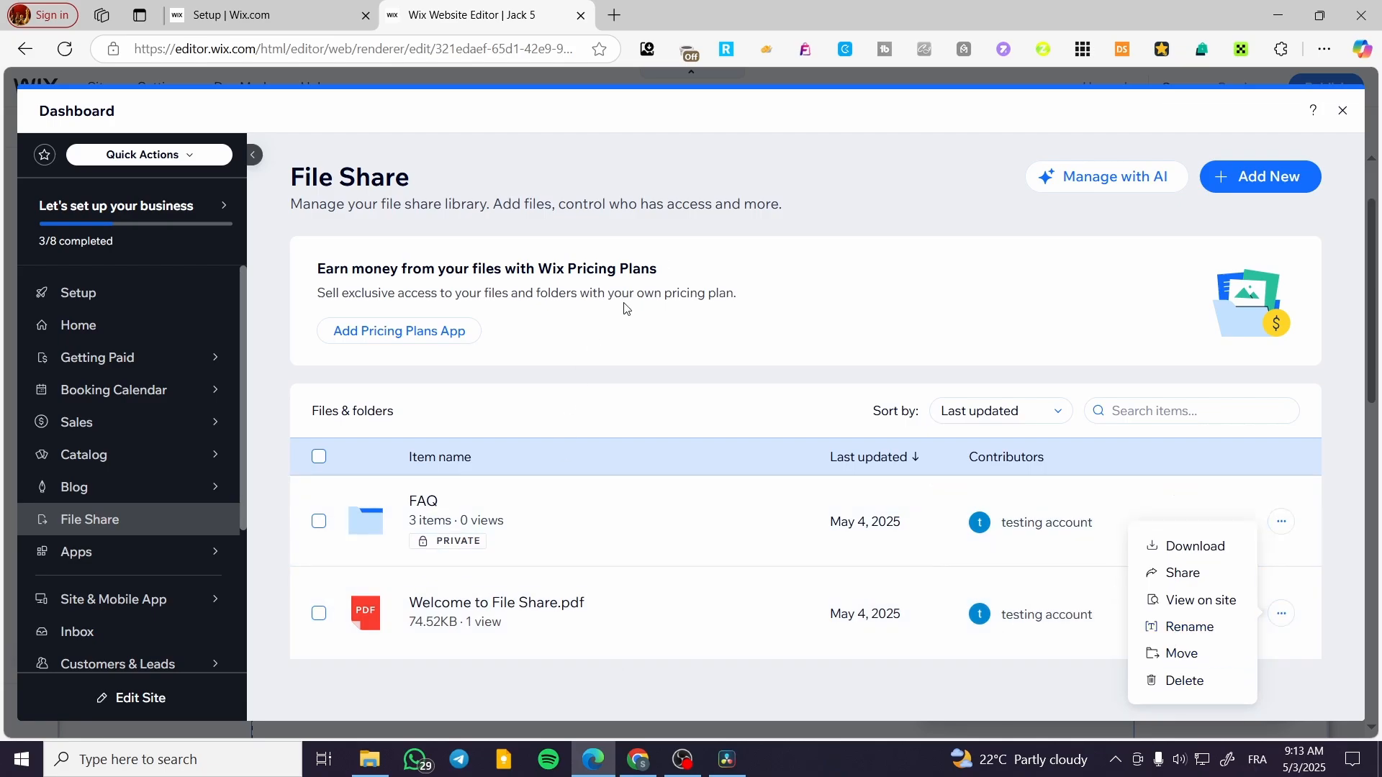
# Create a new folder with the default name at the top level of the file library.
pyautogui.click(1263, 178)
pyautogui.click(1255, 223)
pyautogui.click(867, 487)
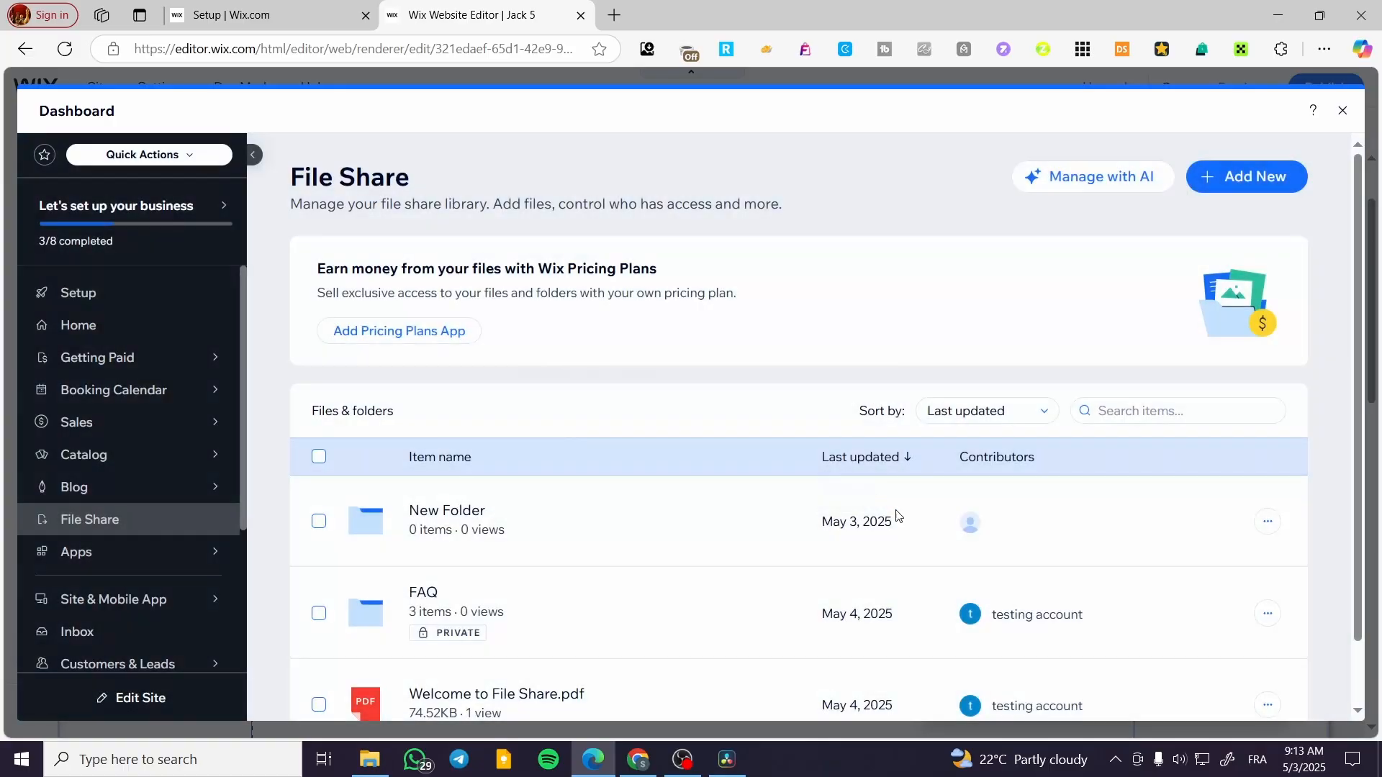
# Set the new top-level folder's permission for all members to Can view.
pyautogui.click(1268, 564)
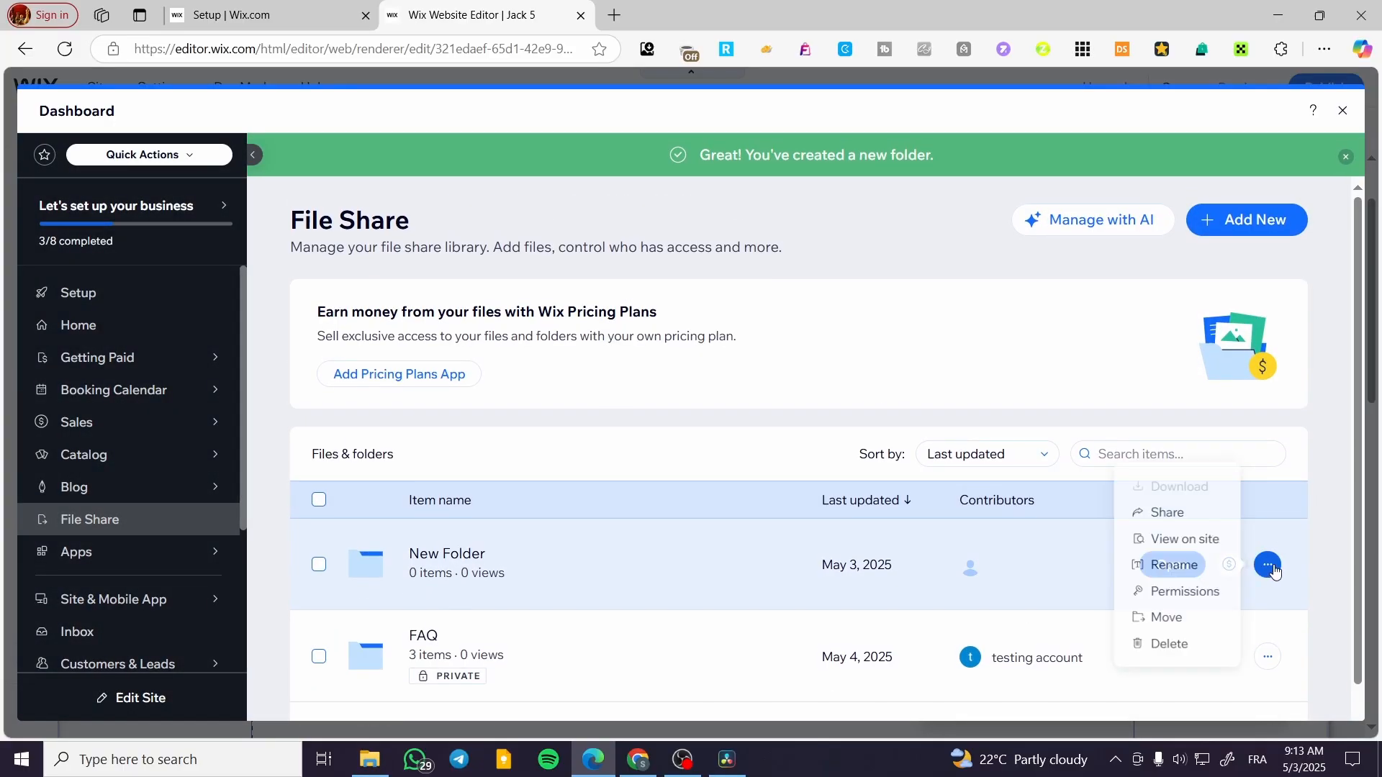
pyautogui.click(1214, 605)
pyautogui.click(493, 361)
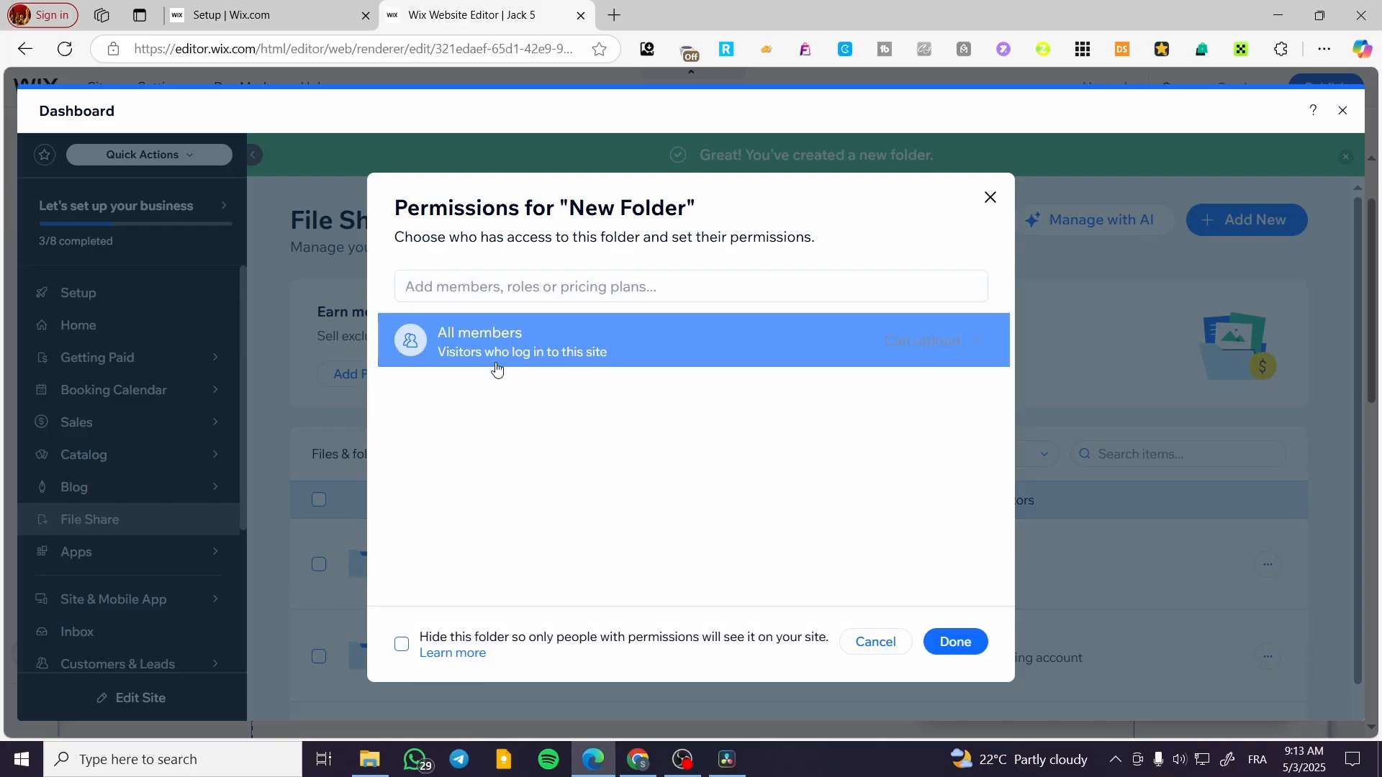
pyautogui.click(954, 348)
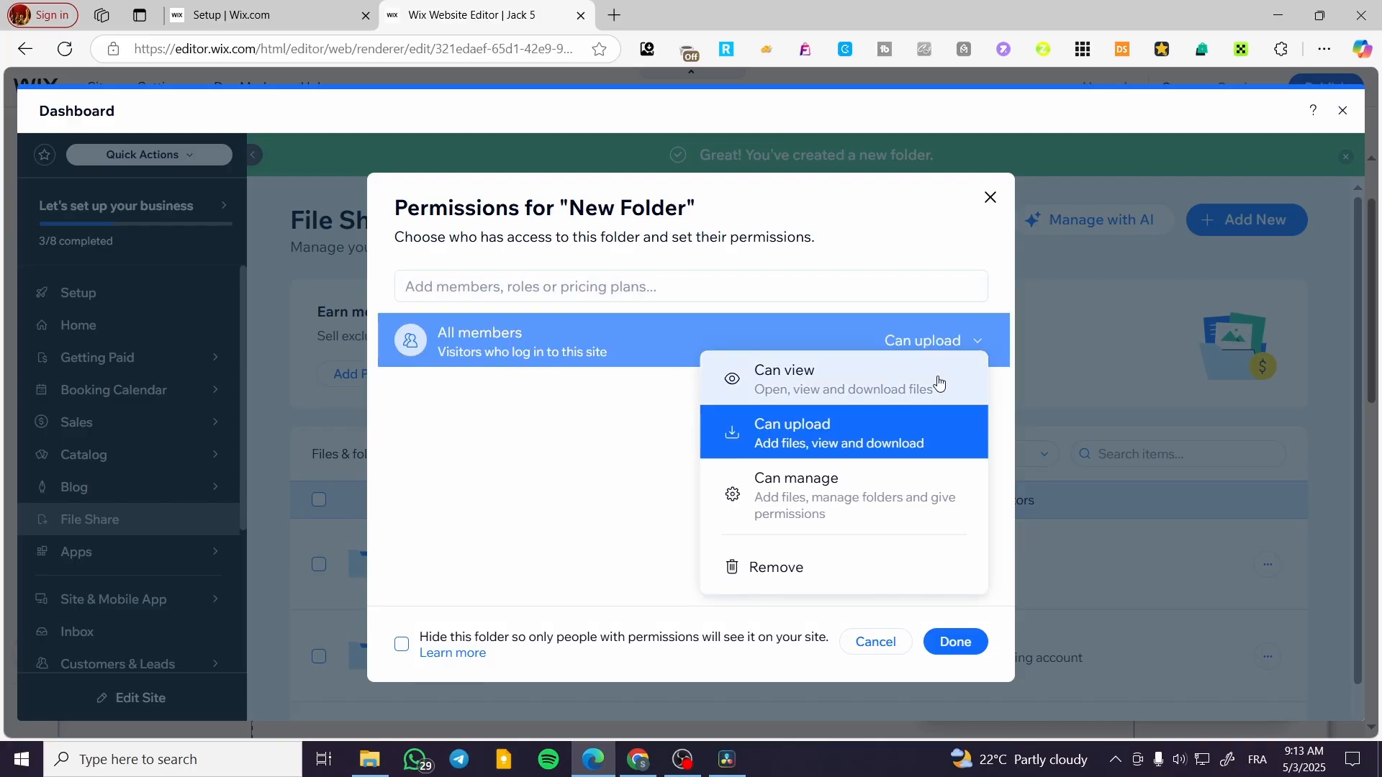
pyautogui.click(939, 383)
pyautogui.click(955, 641)
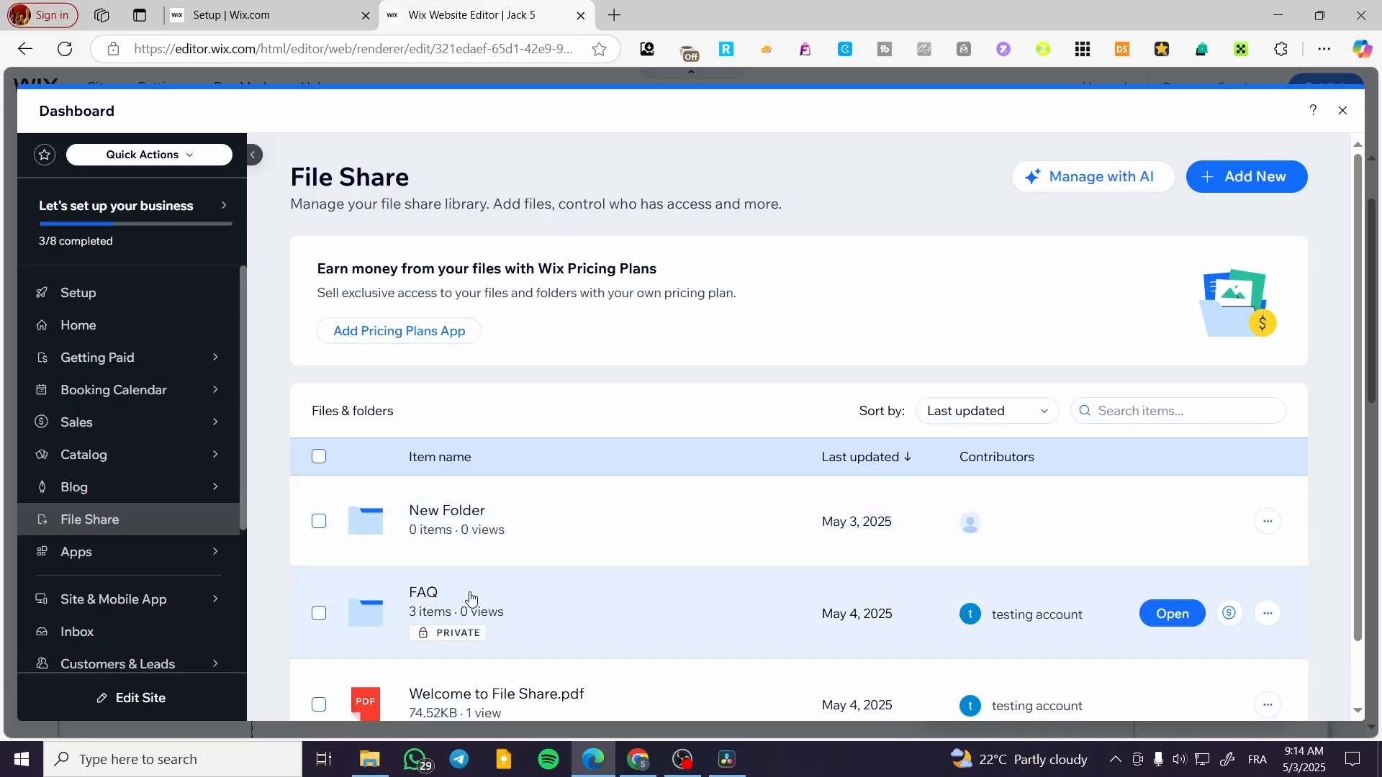
# Start creating a one-time payment pricing plan to connect to the new top-level folder.
pyautogui.moveTo(451, 634)
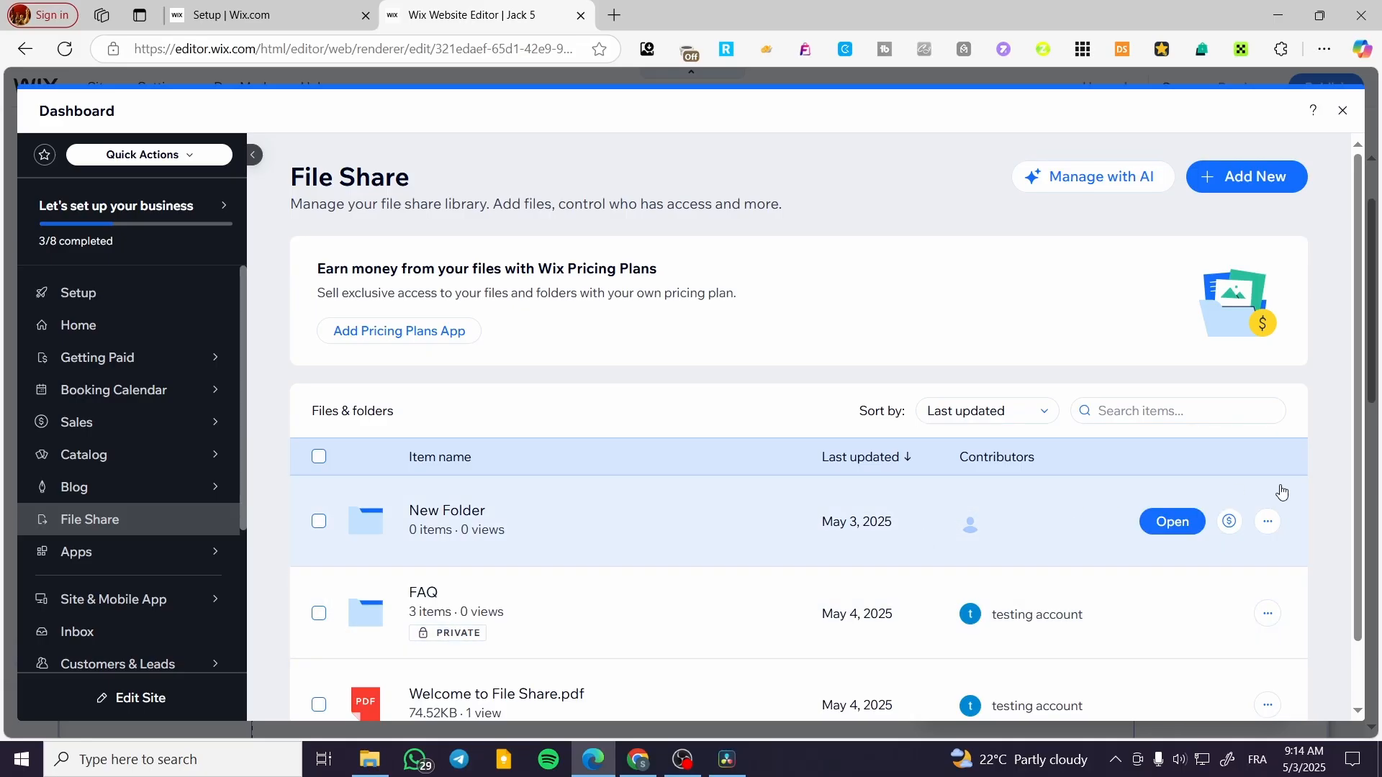
pyautogui.click(1229, 521)
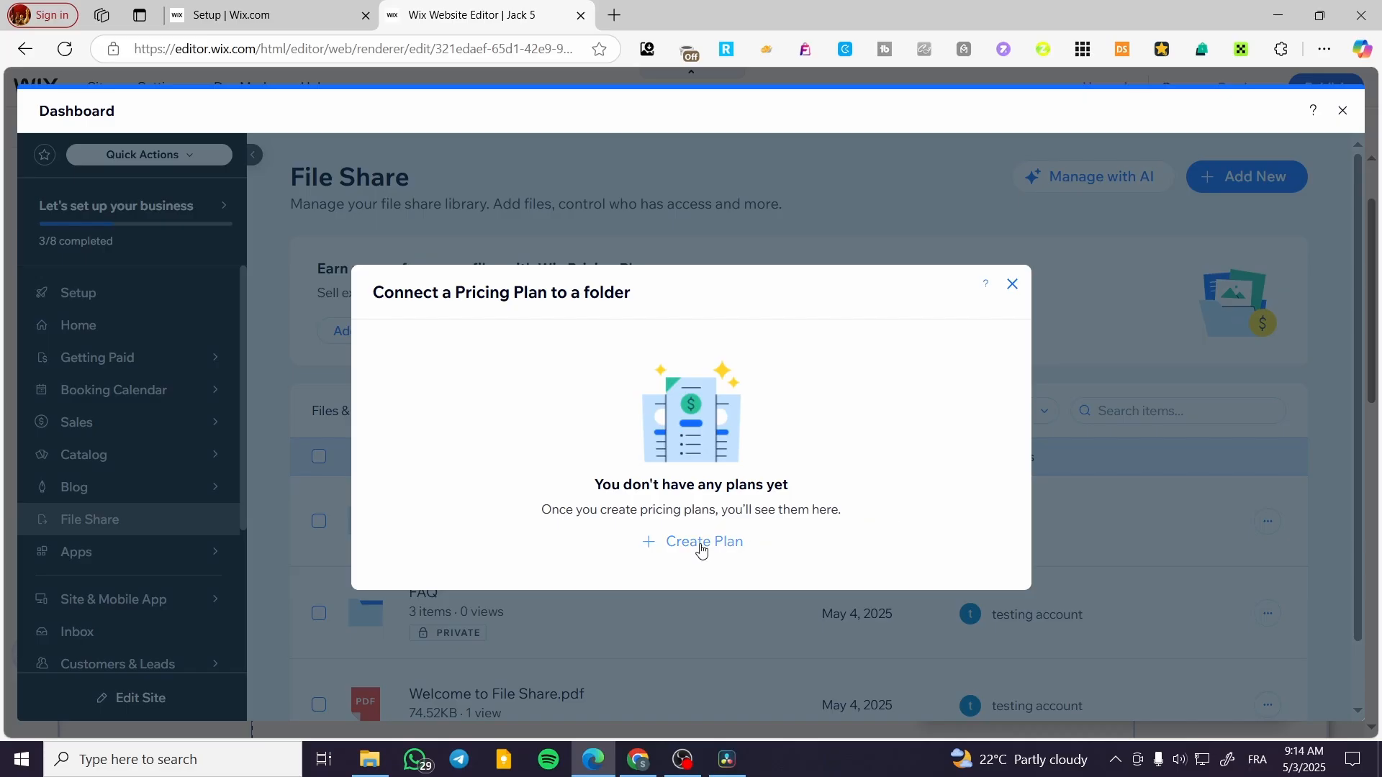
pyautogui.click(741, 543)
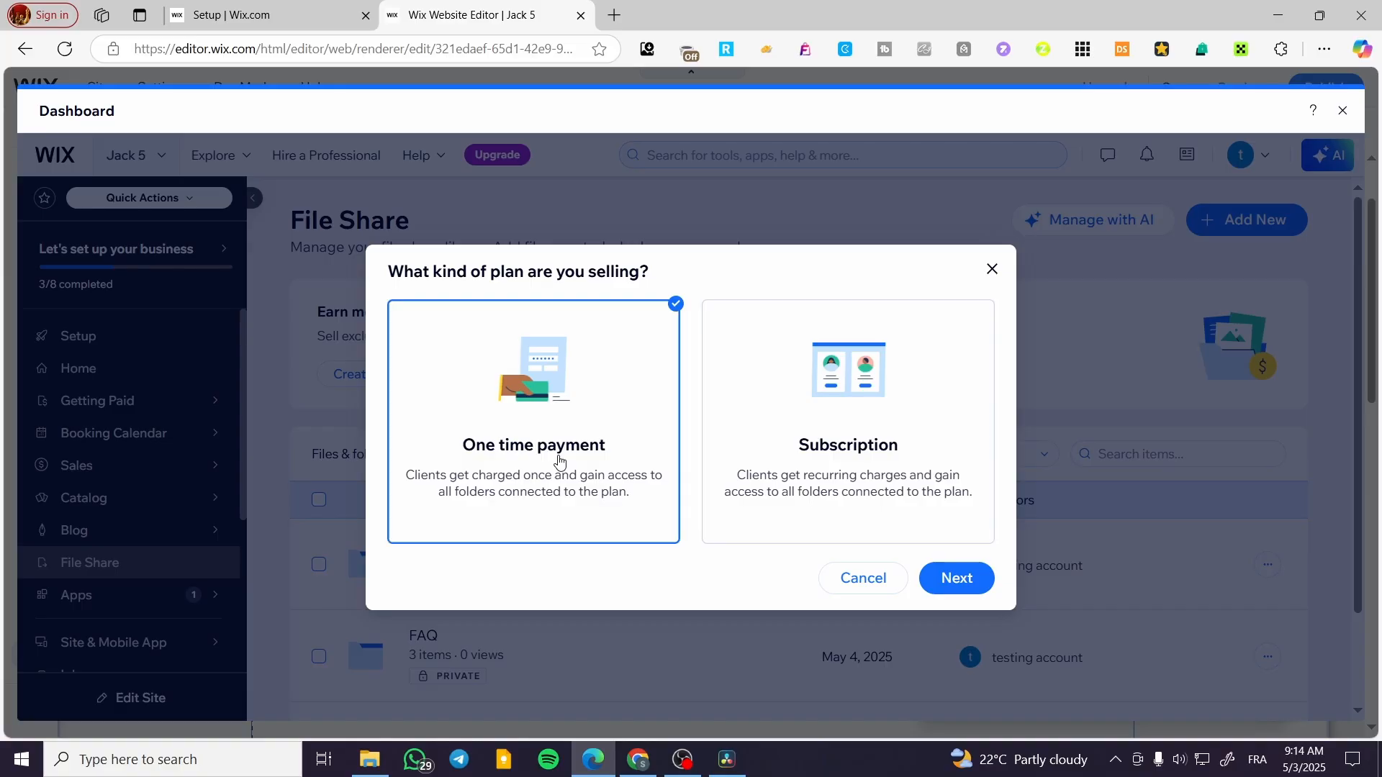
pyautogui.click(952, 580)
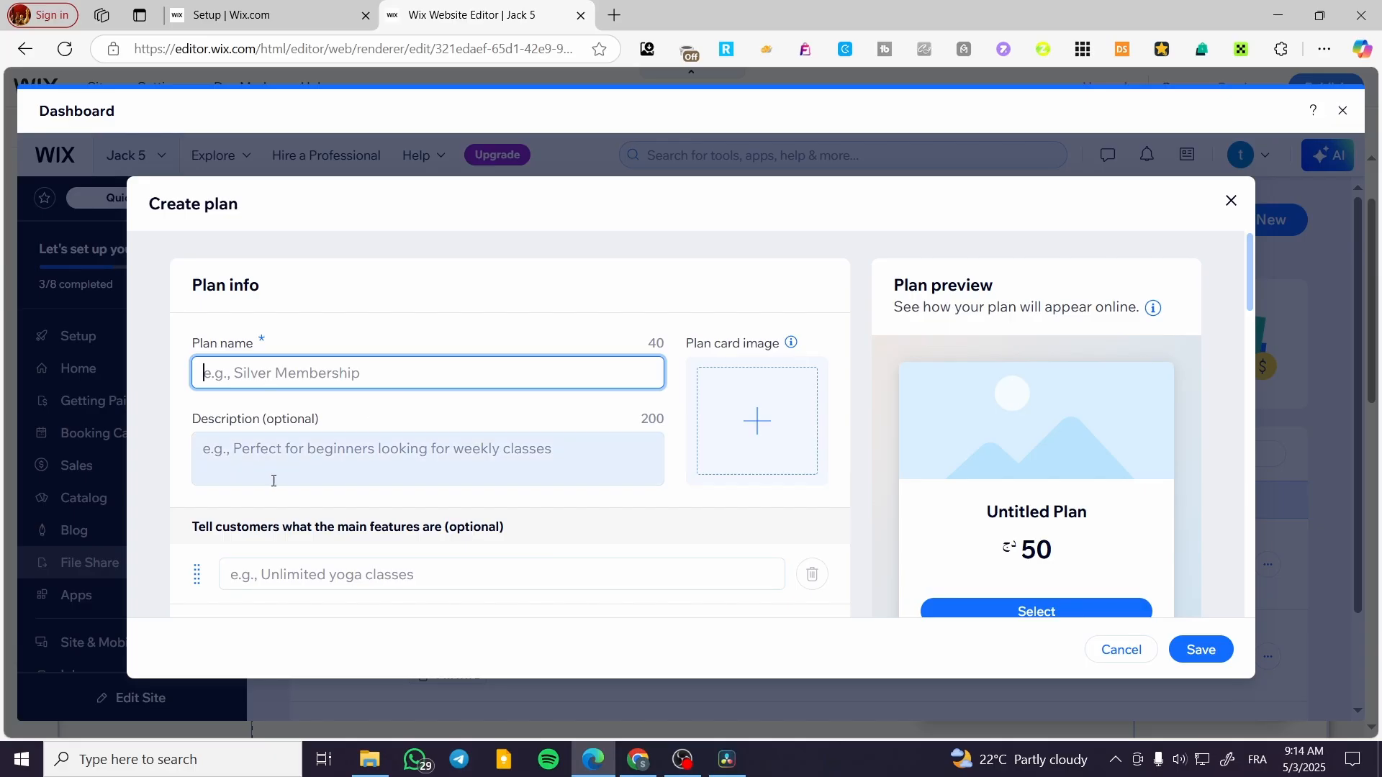
# Examine the plan's benefits, pricing and checkout settings, close the plan form without saving and return to the file list.
pyautogui.scroll(-5, 278, 494)
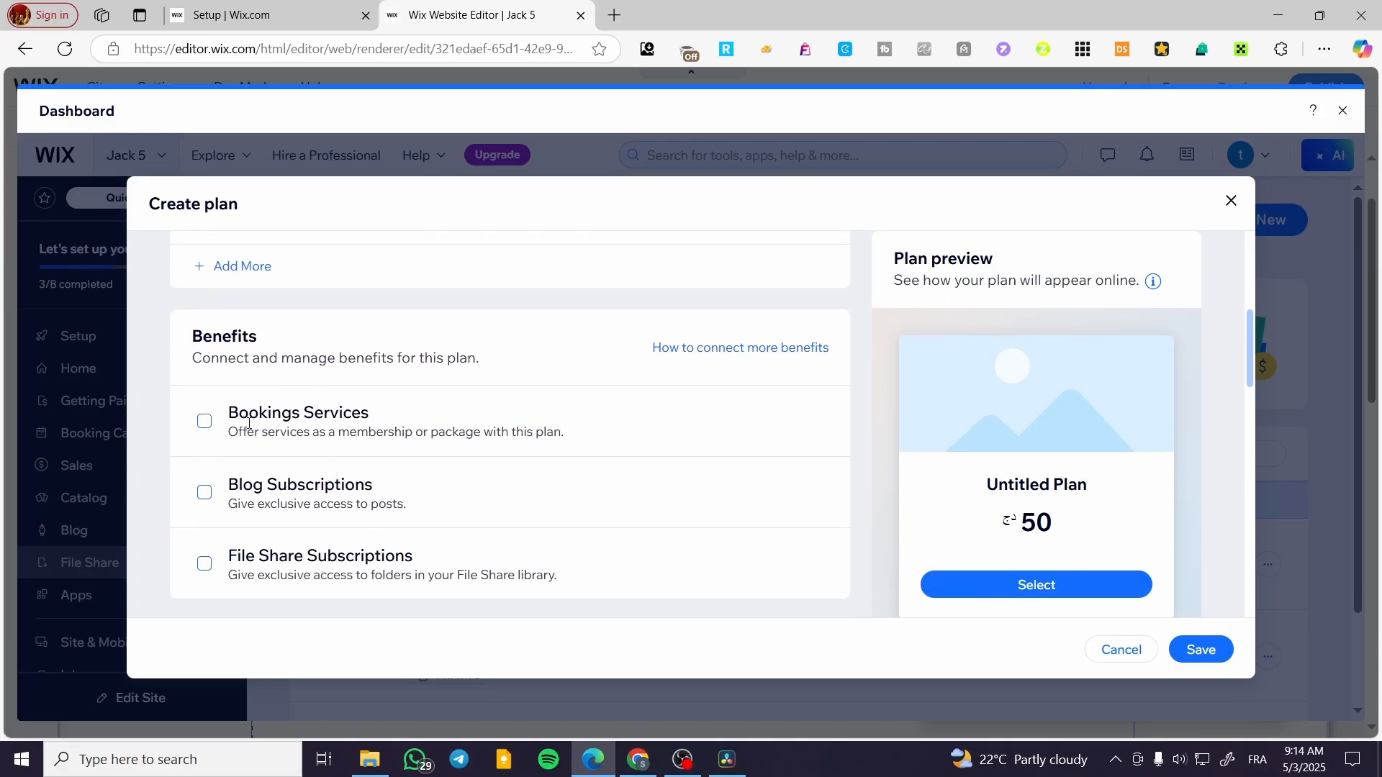
pyautogui.scroll(-5, 248, 423)
pyautogui.scroll(2, 360, 417)
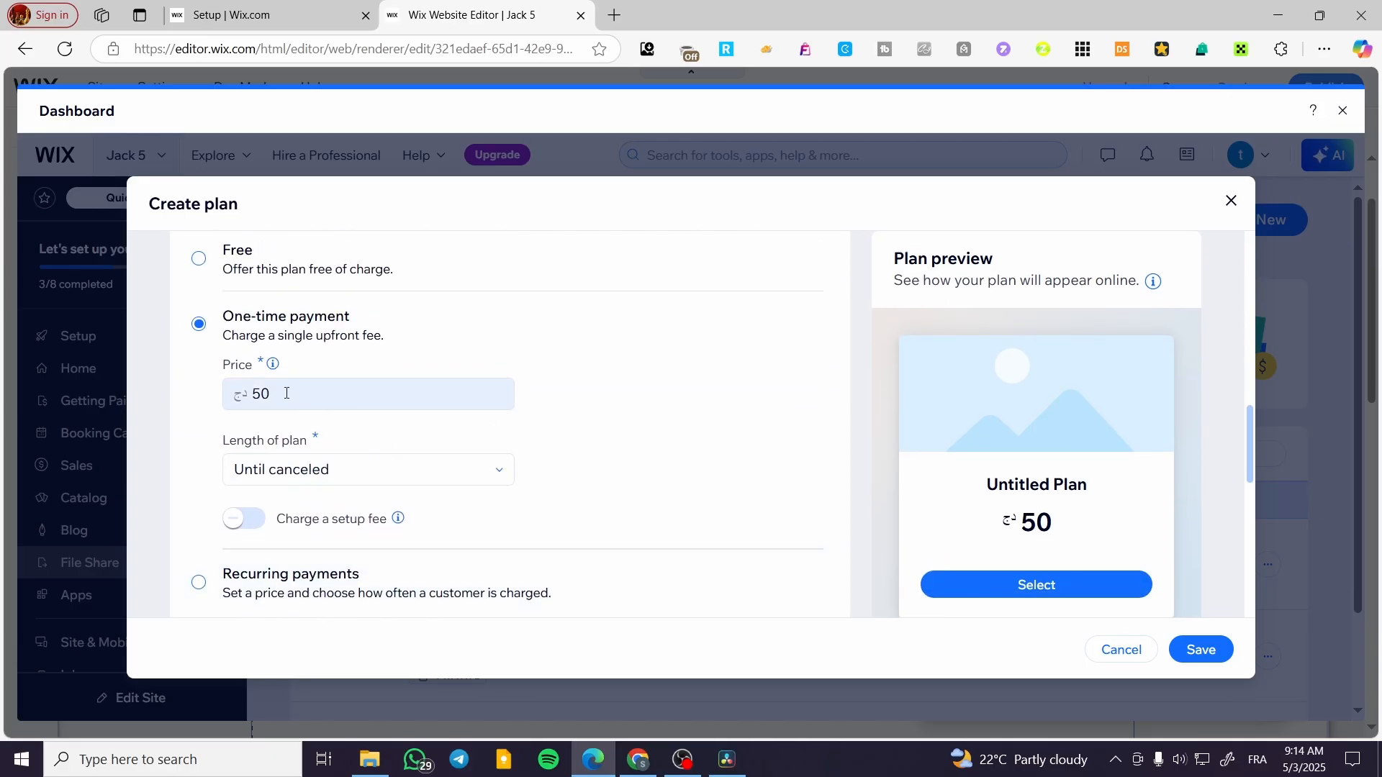
pyautogui.scroll(-3, 302, 411)
pyautogui.scroll(-4, 278, 456)
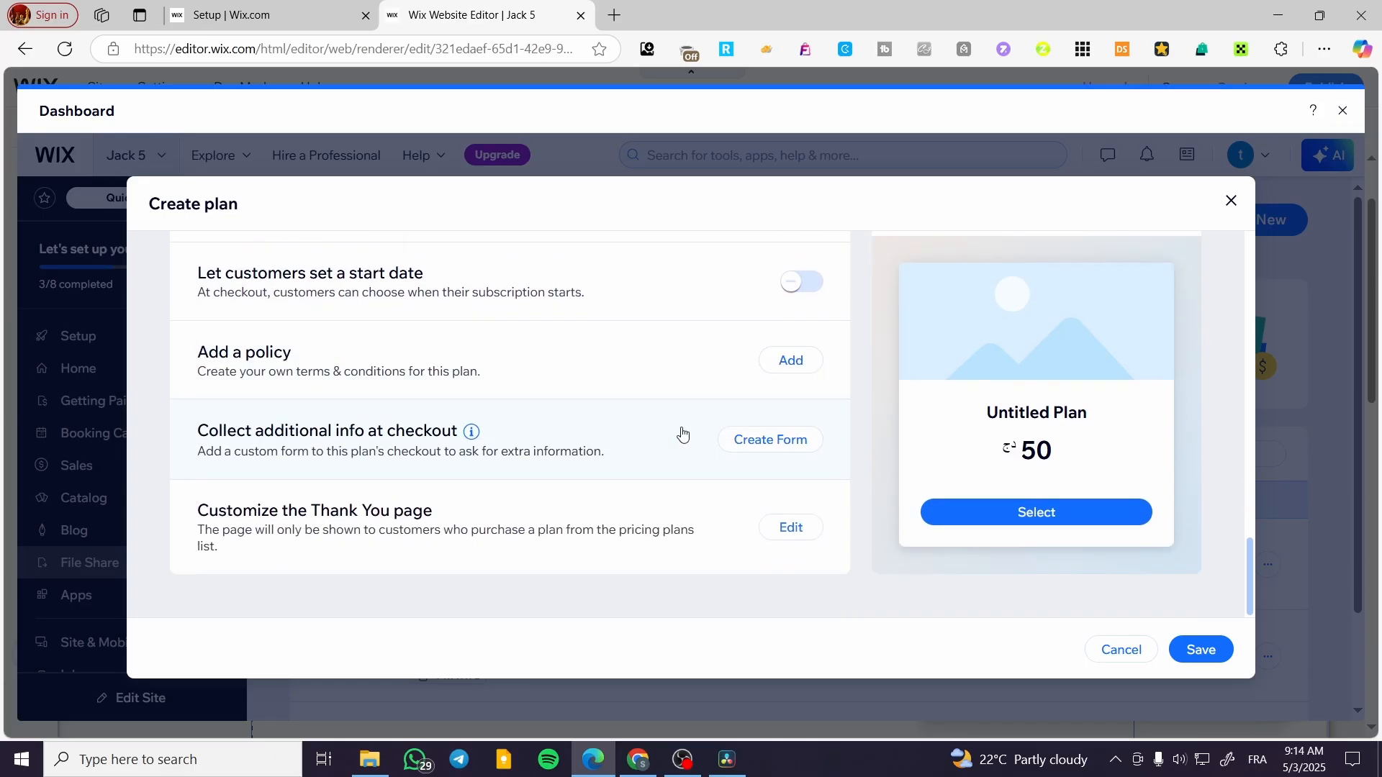
pyautogui.click(1230, 201)
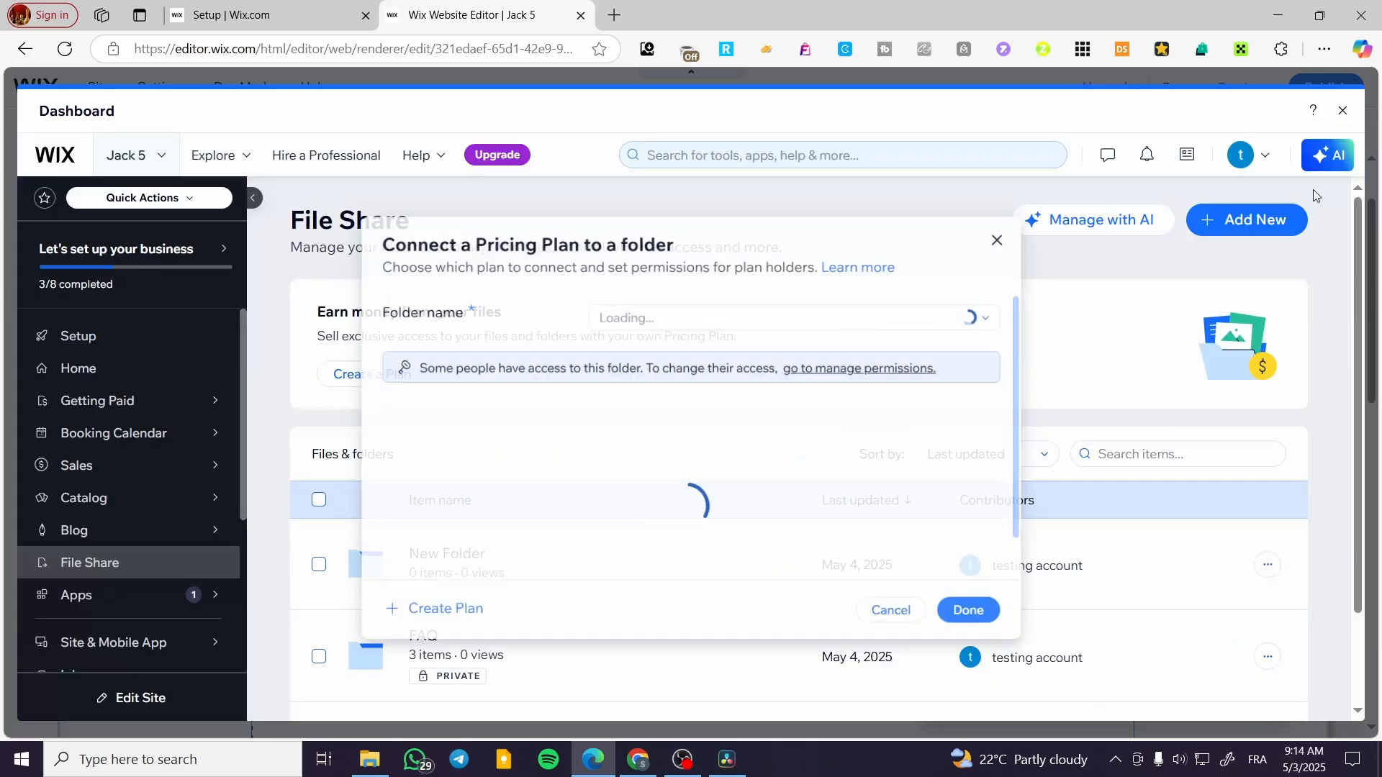
pyautogui.click(1014, 282)
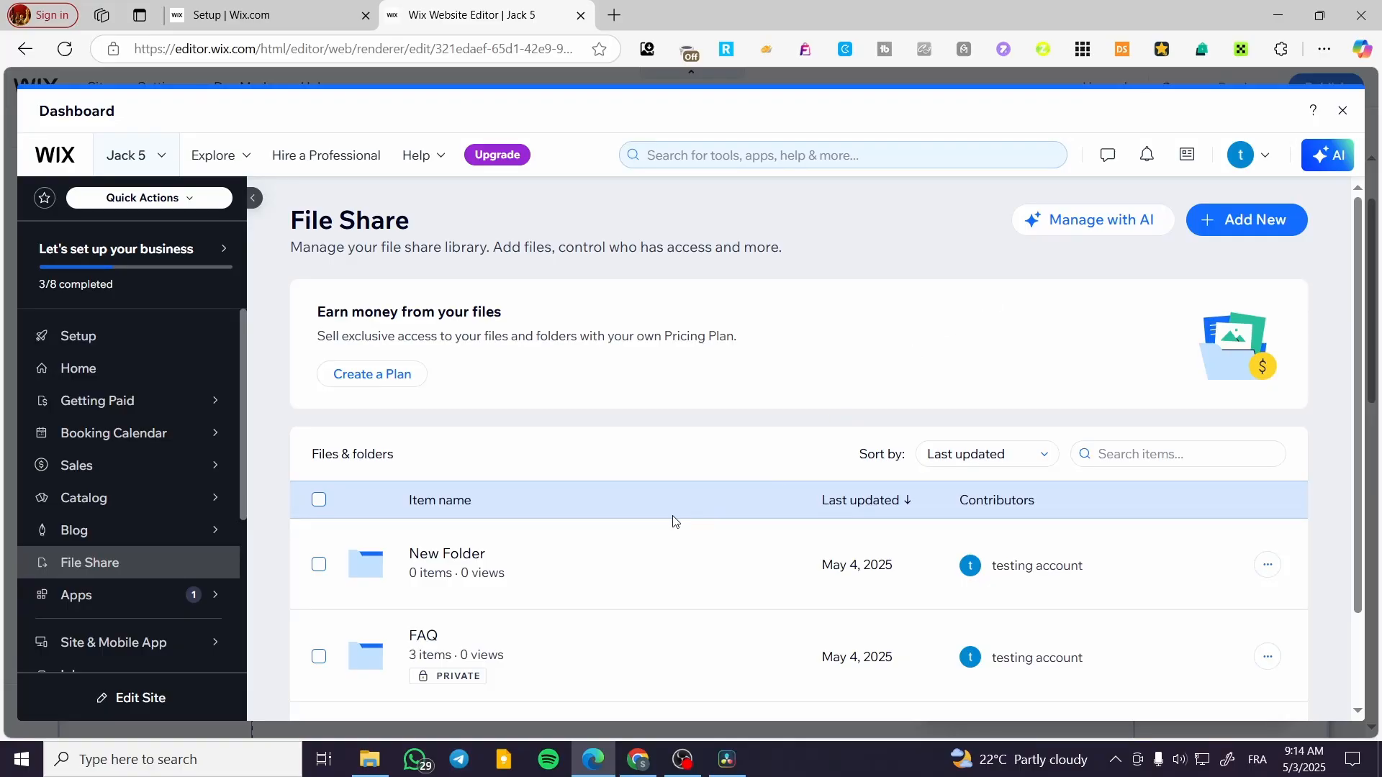
pyautogui.scroll(-4, 608, 524)
pyautogui.scroll(4, 614, 524)
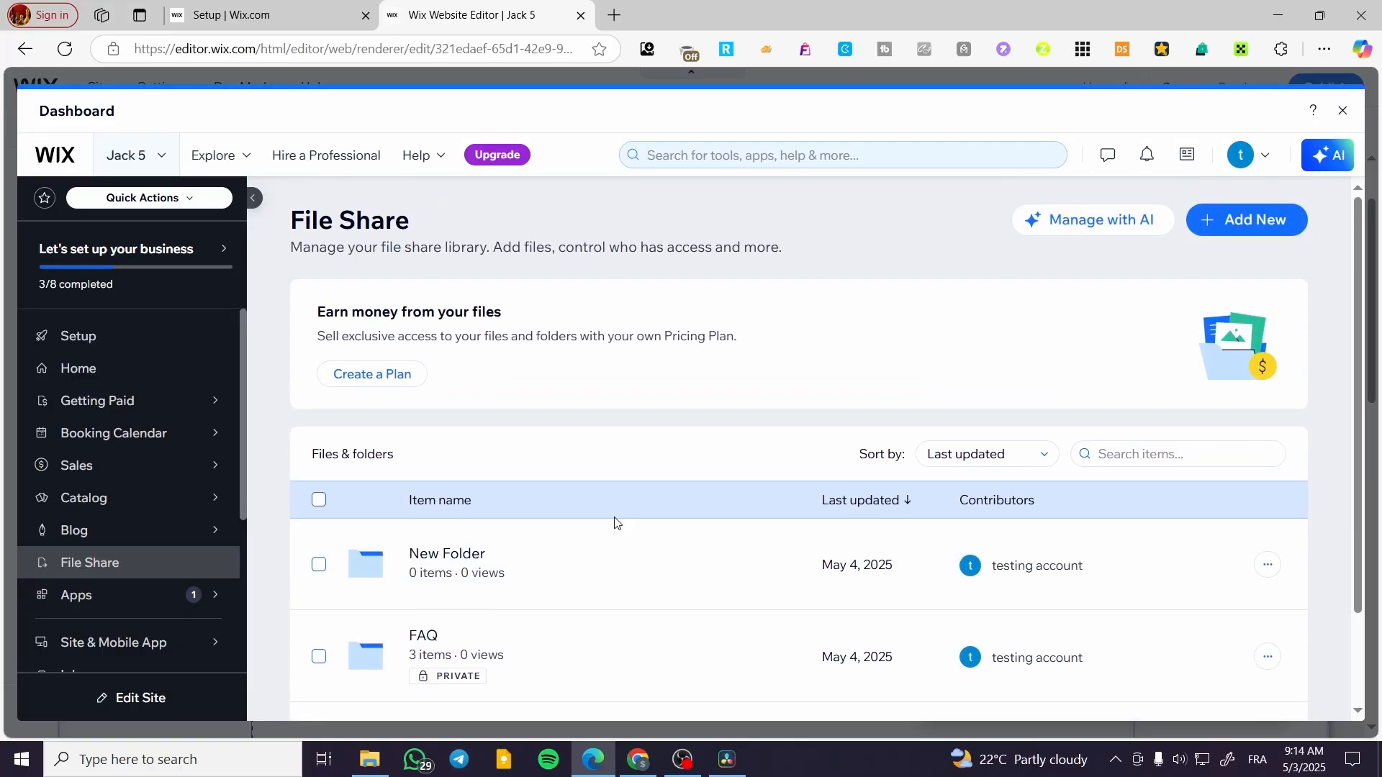